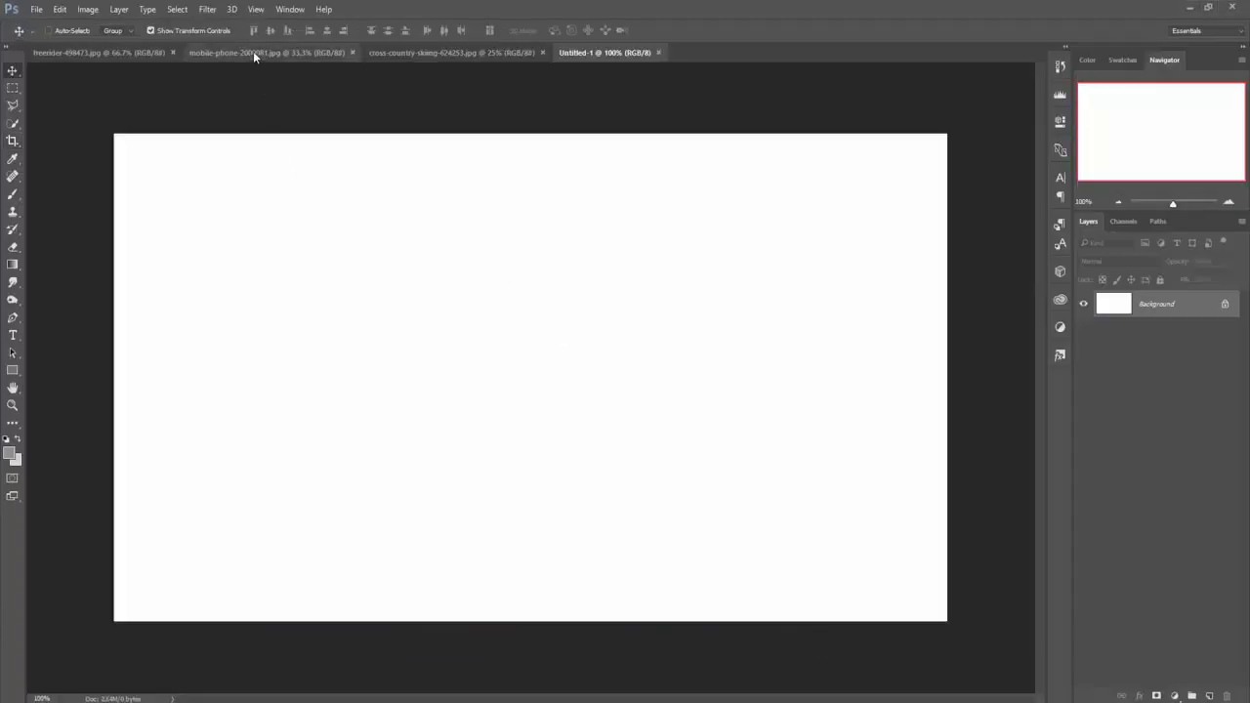
- Copy the phone photo into Untitled-1 as a new layer, Layer 1
left_click(253, 54)
left_click_drag(253, 54, 567, 113)
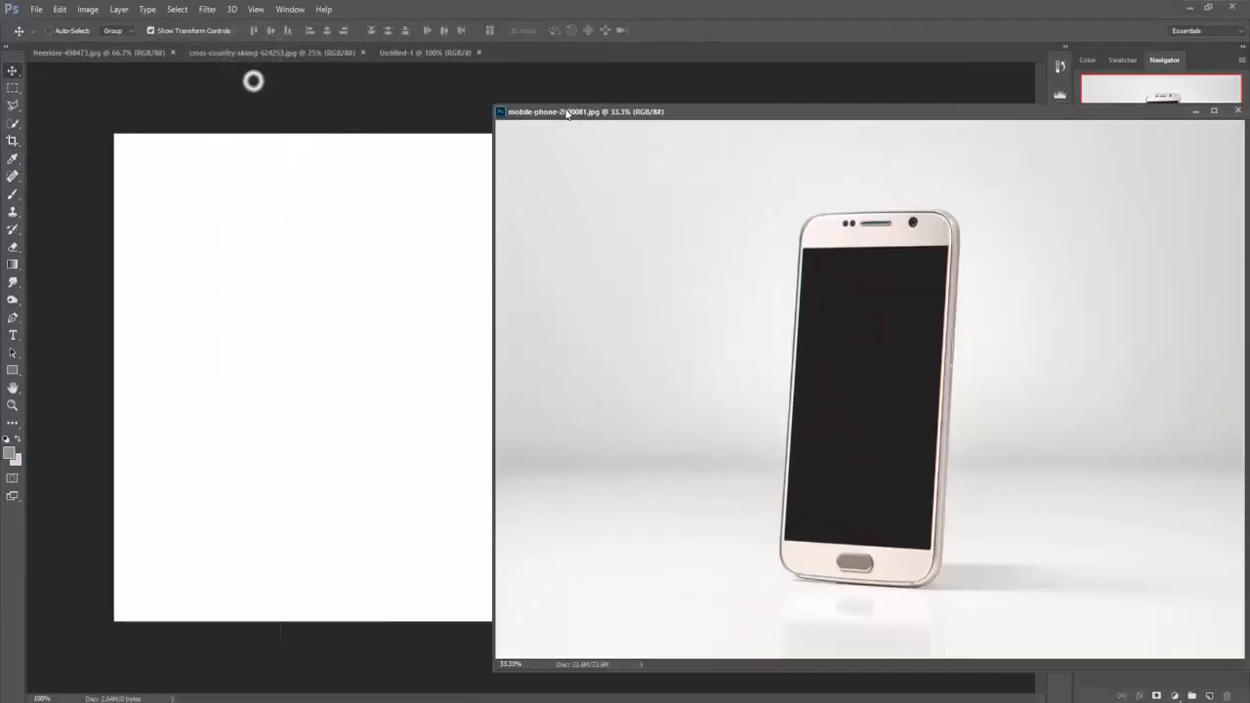
left_click_drag(754, 265, 401, 315)
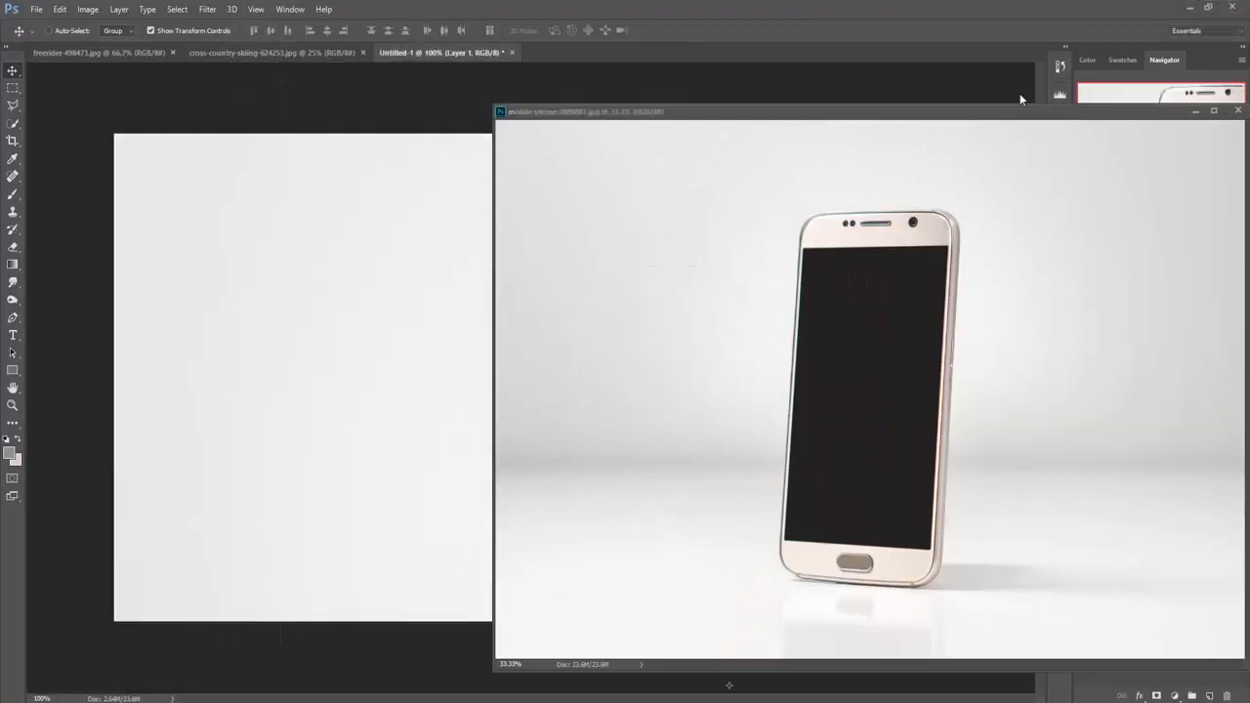
left_click(1196, 112)
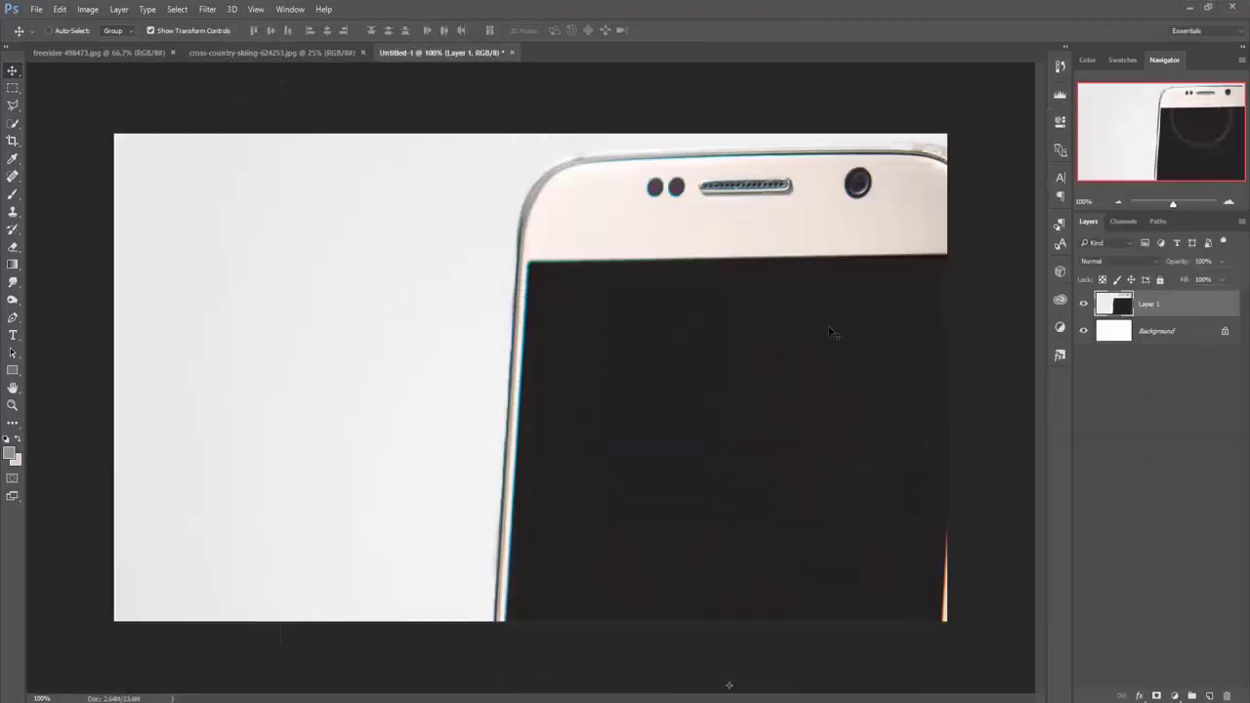
- Scale the phone photo to about 31% to fit the canvas height, then commit
scroll(827, 322, "down", 5)
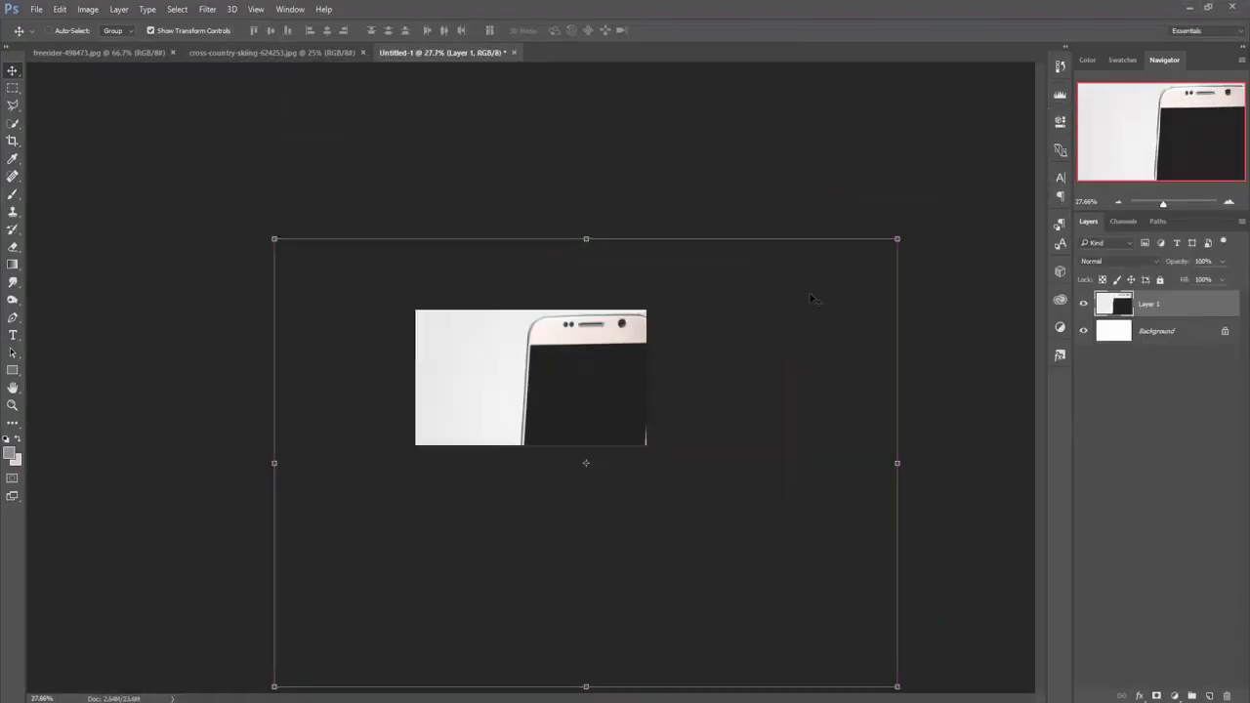
left_click_drag(897, 238, 748, 469)
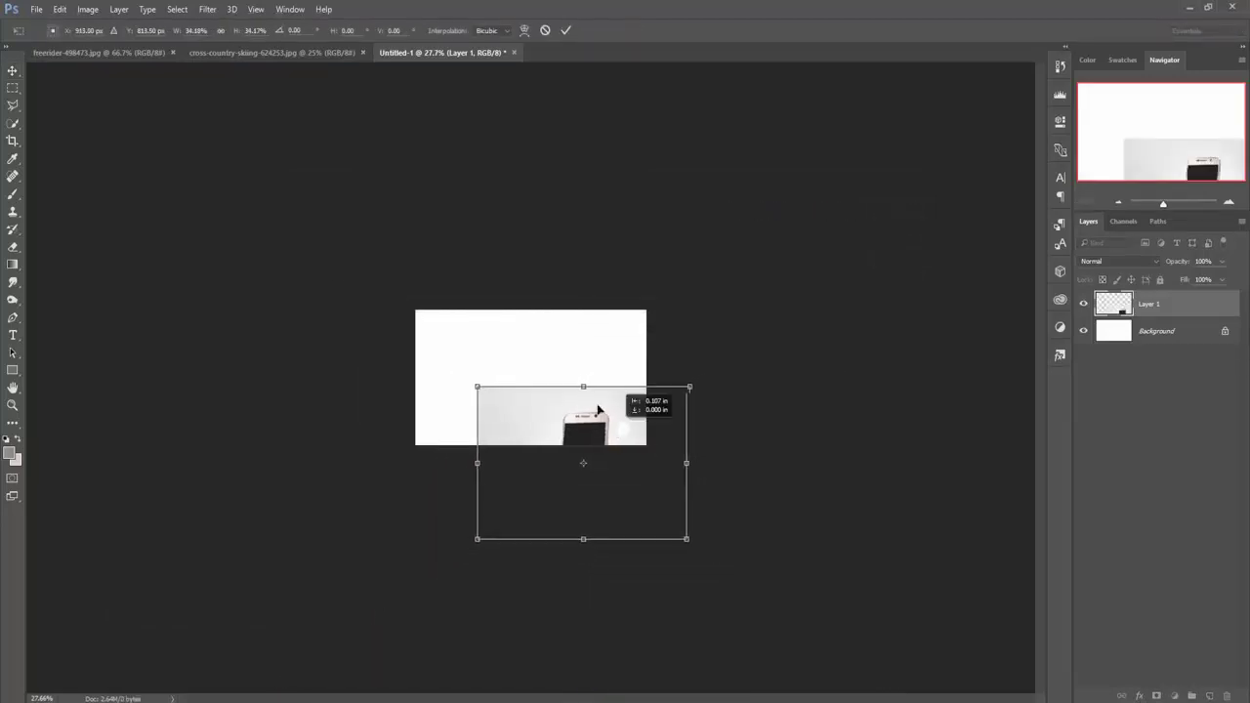
left_click_drag(627, 432, 575, 348)
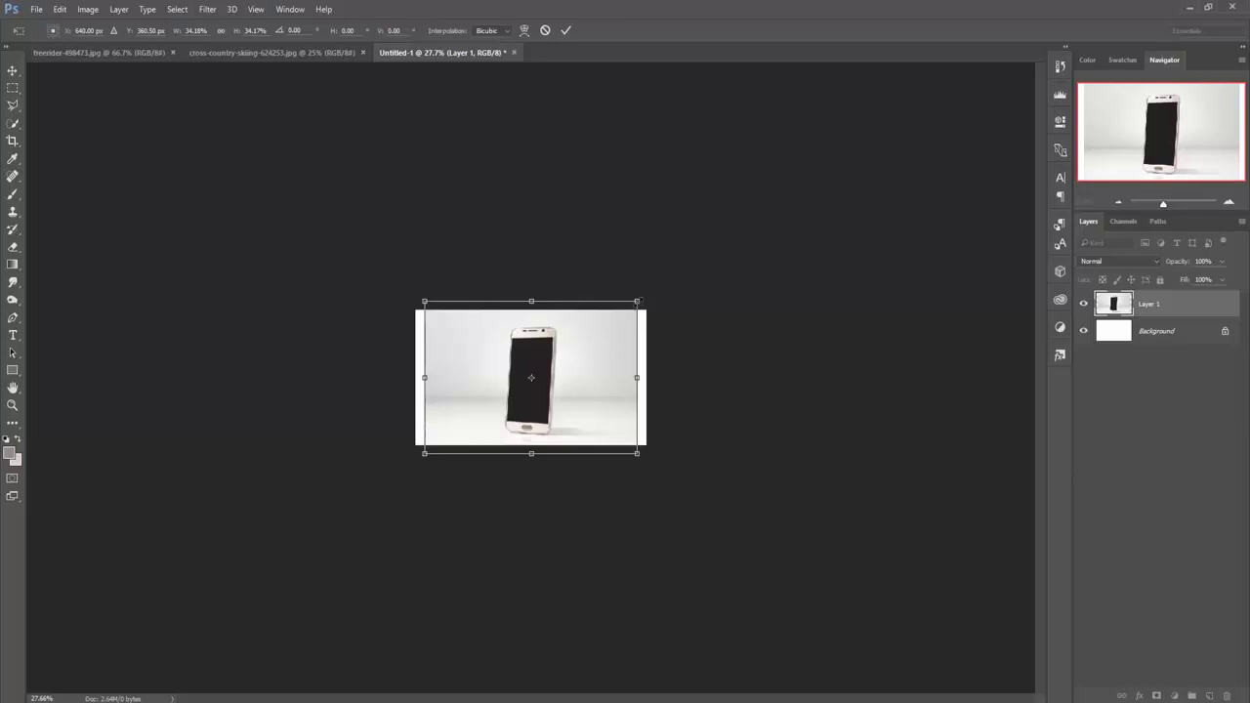
left_click_drag(637, 301, 635, 316)
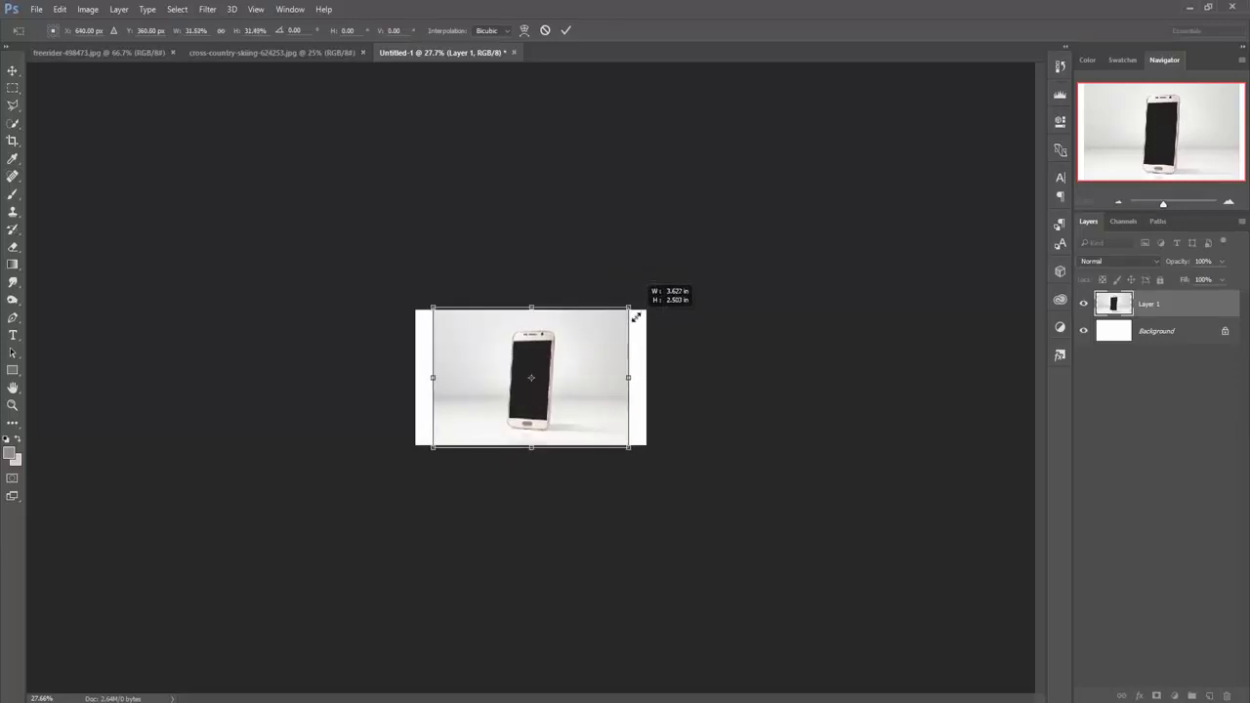
left_click_drag(636, 319, 639, 325)
left_click(563, 32)
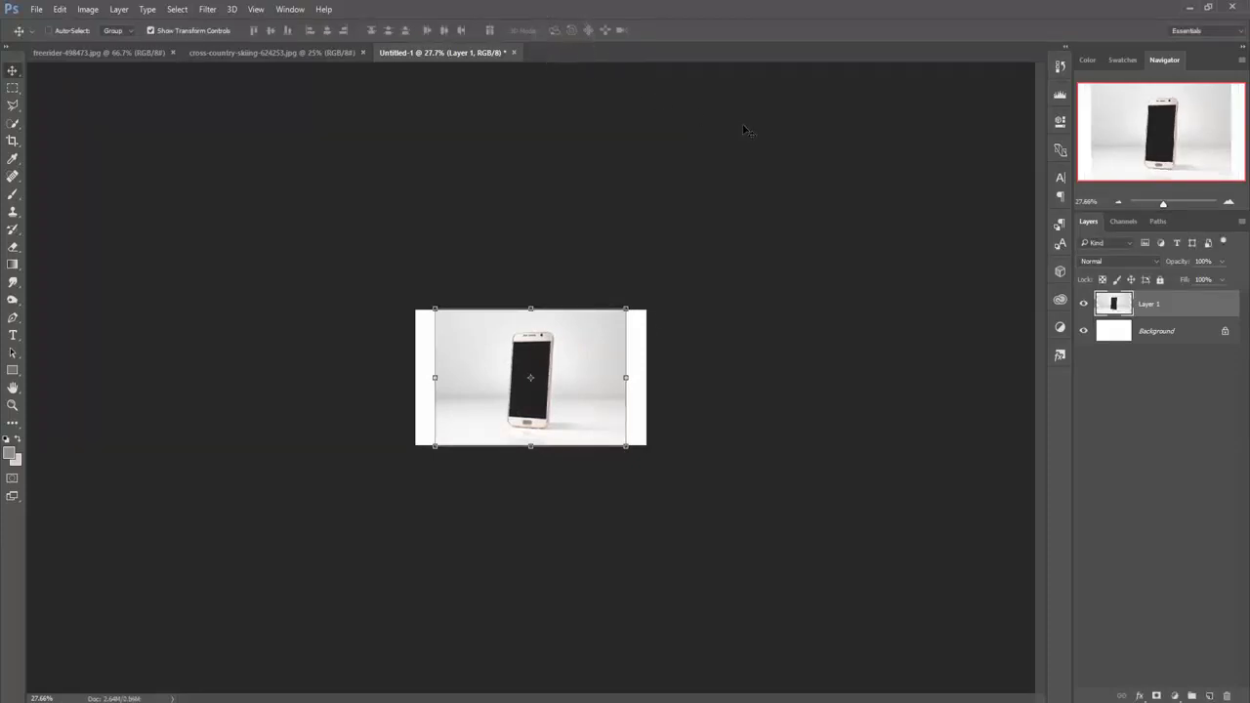
- At 100% zoom, fill the right white strip using Content-Aware Fill
key("ctrl+1")
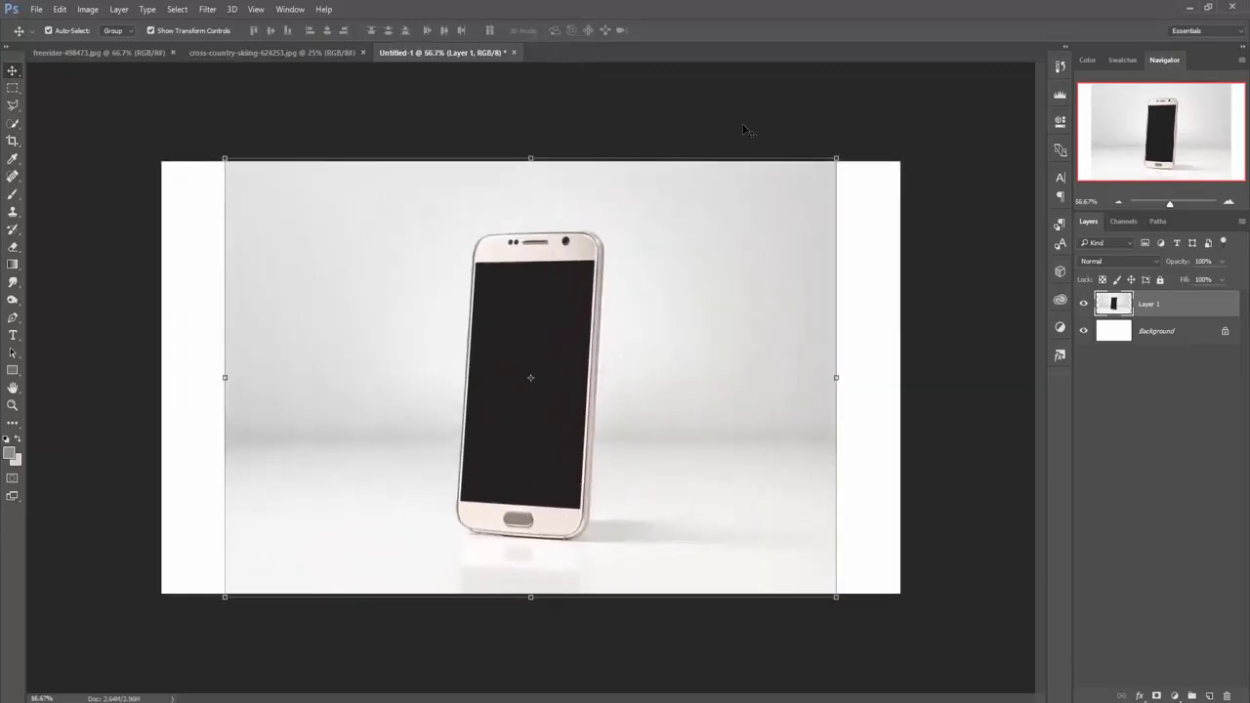
left_click(12, 87)
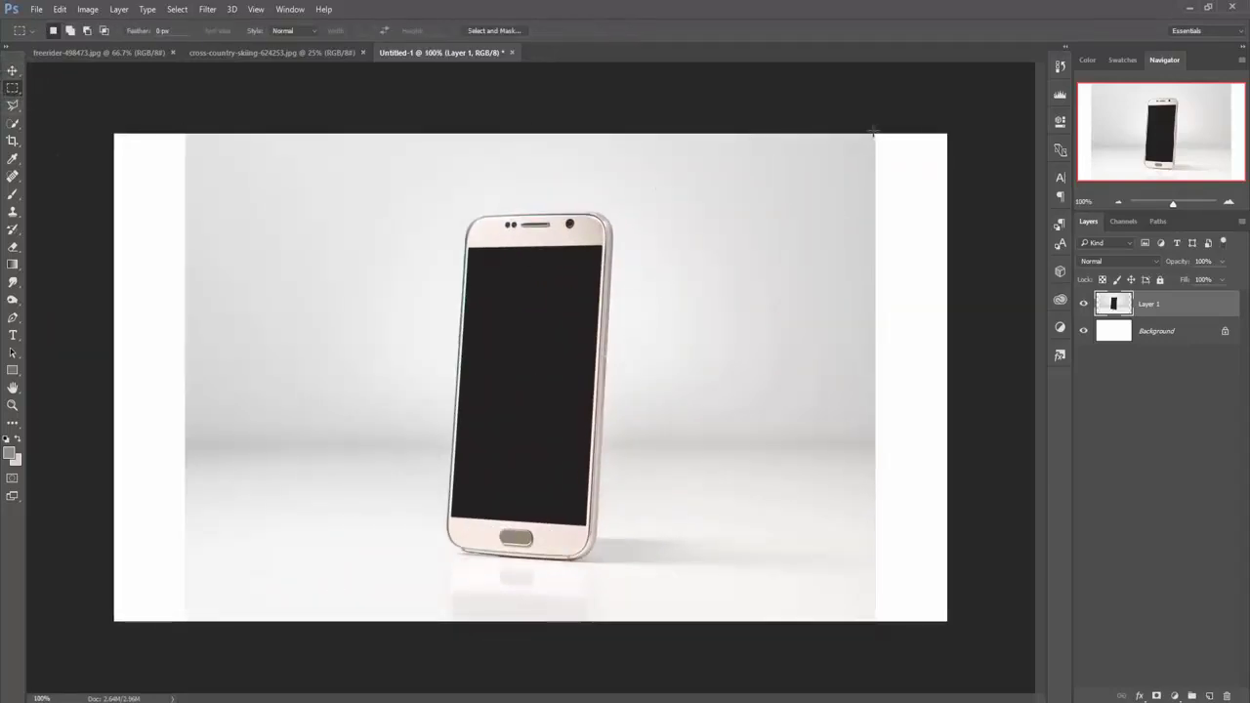
left_click_drag(873, 134, 957, 619)
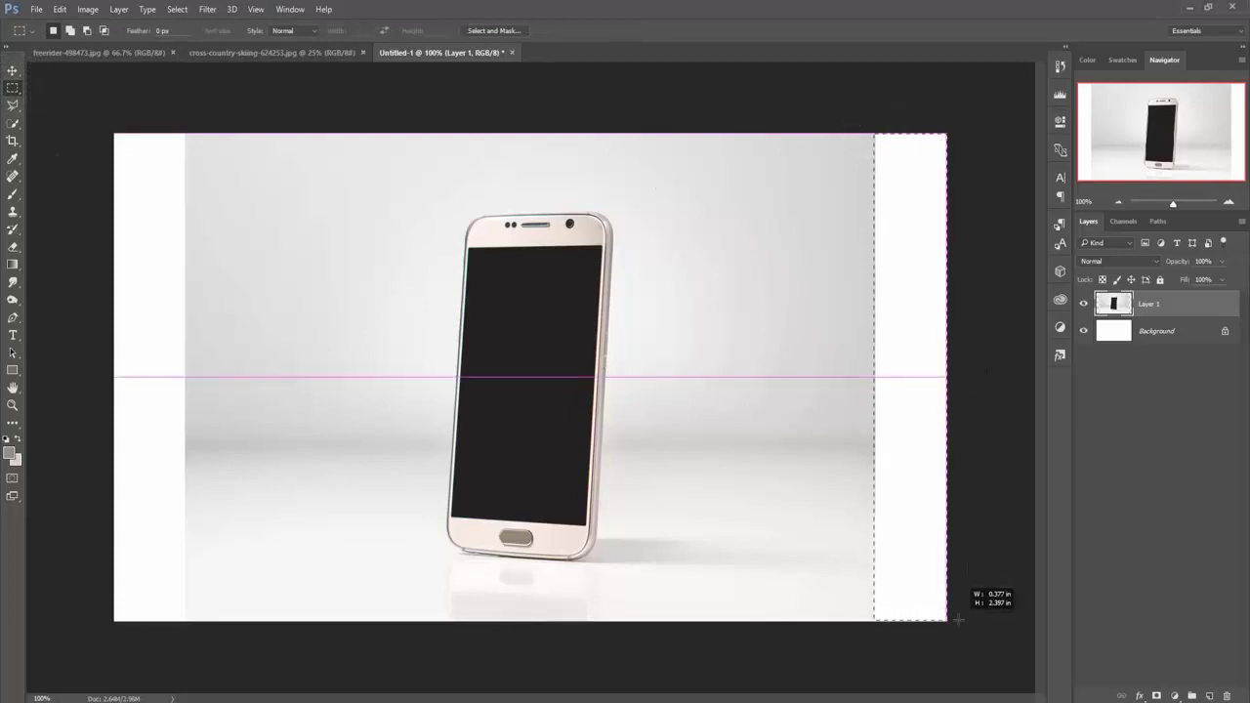
left_click(60, 9)
left_click(68, 202)
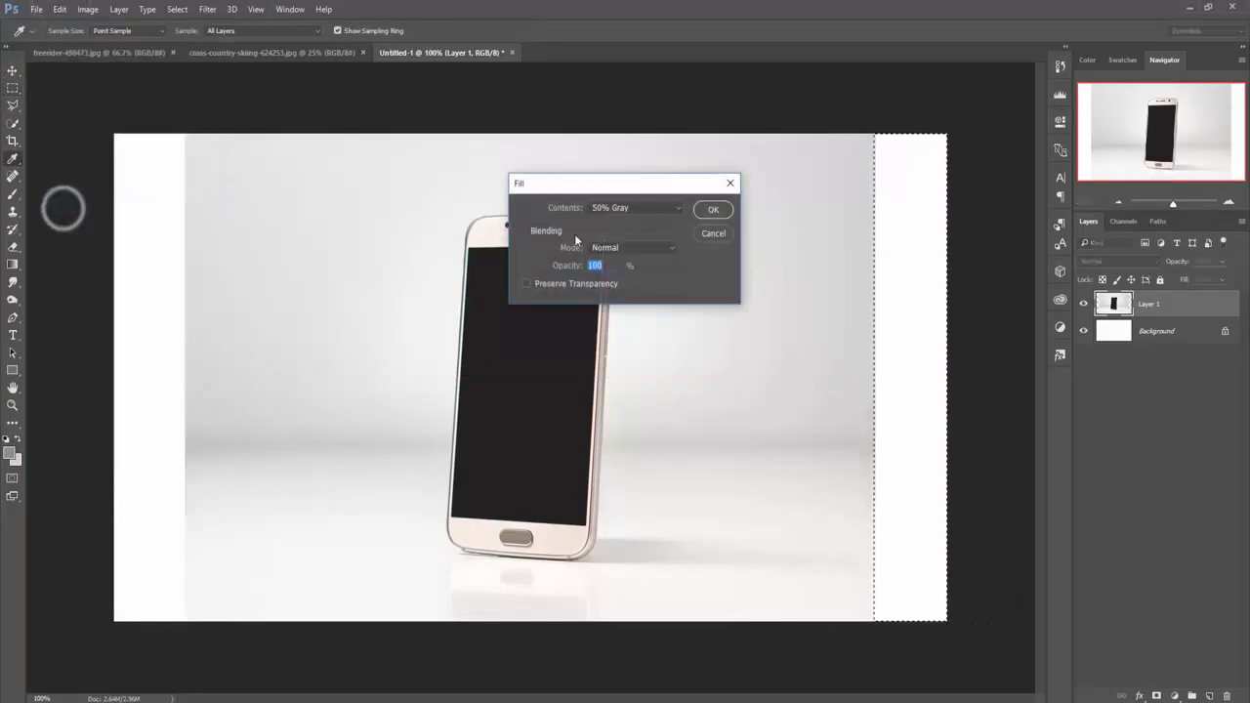
left_click(625, 209)
left_click(635, 257)
left_click(709, 211)
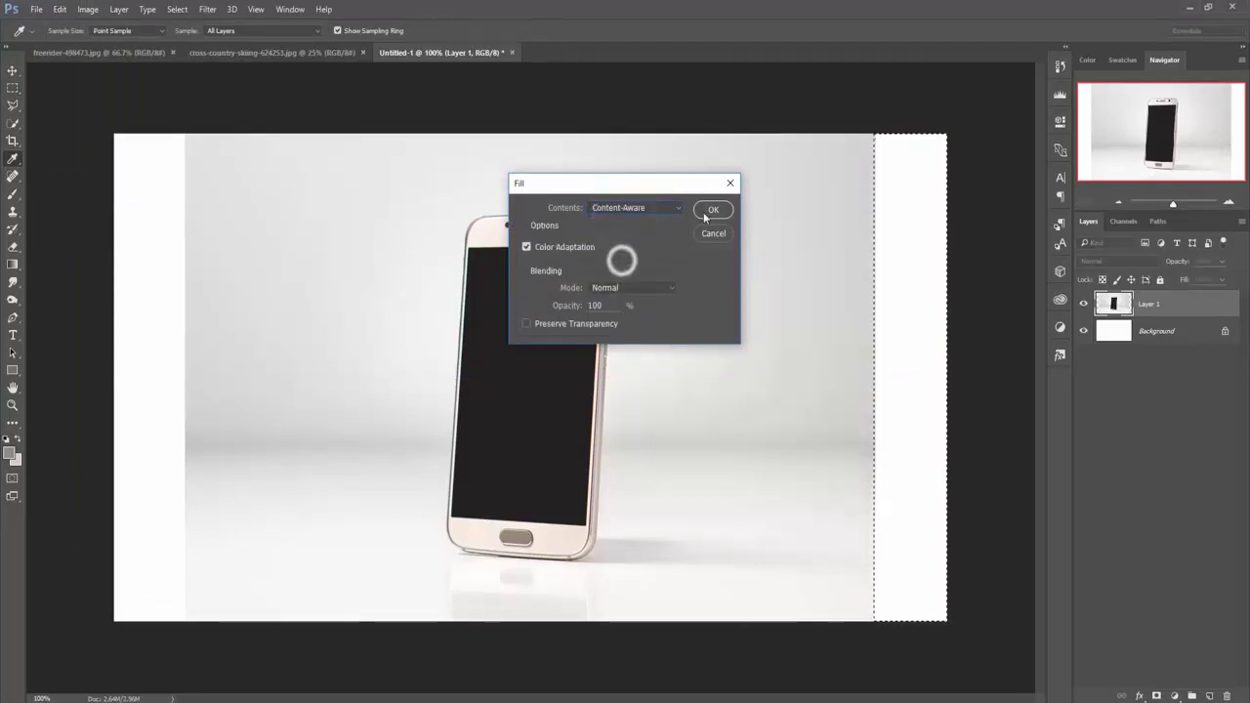
- Content-Aware Fill the left white strip, then deselect
key("m")
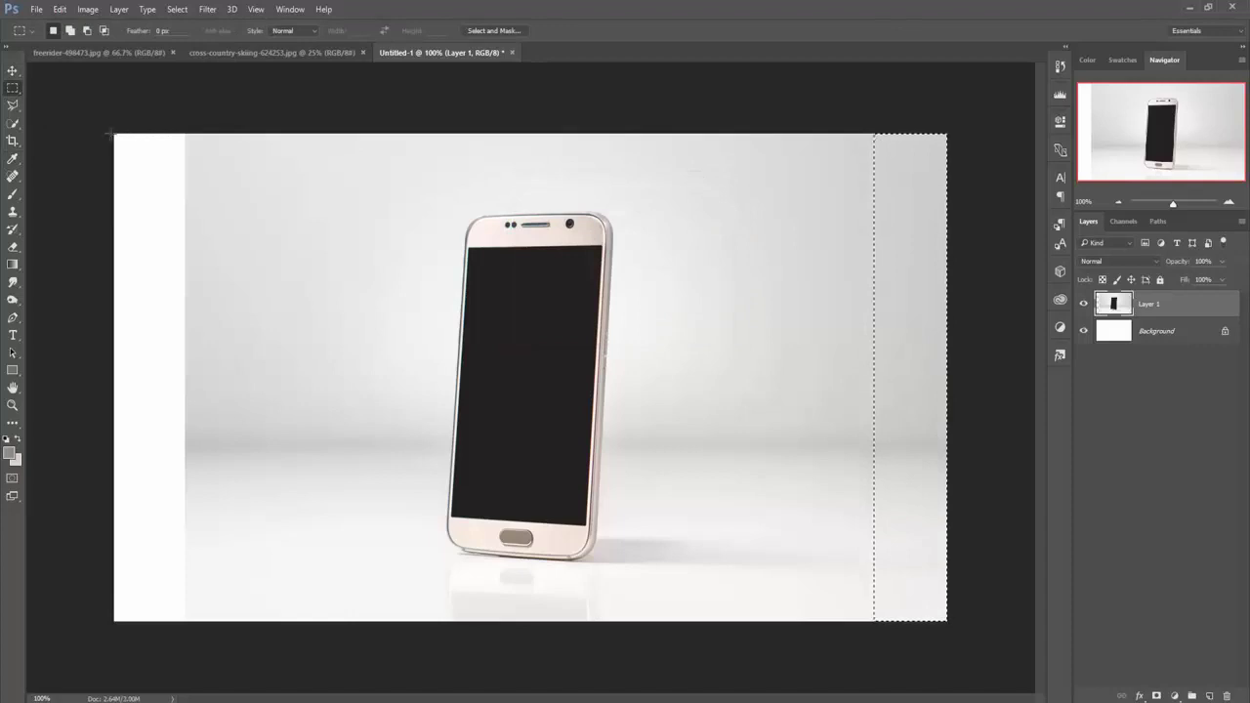
left_click_drag(186, 135, 115, 613)
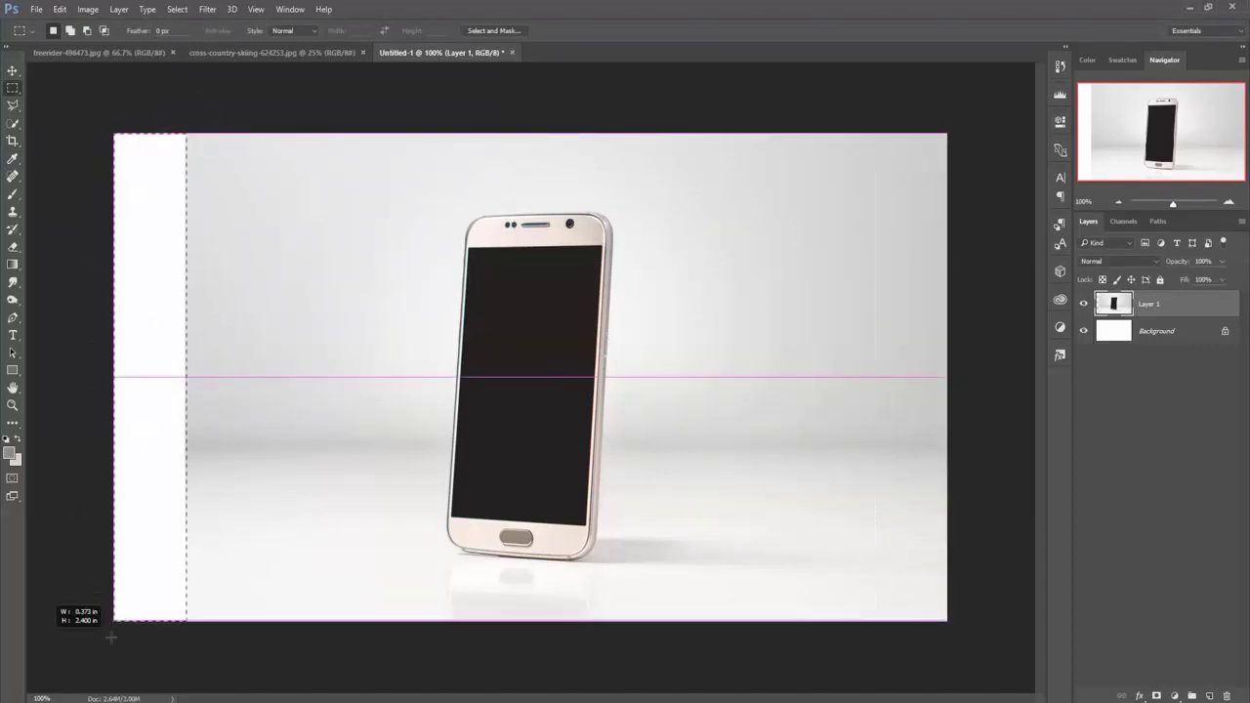
left_click_drag(115, 613, 115, 621)
left_click(60, 9)
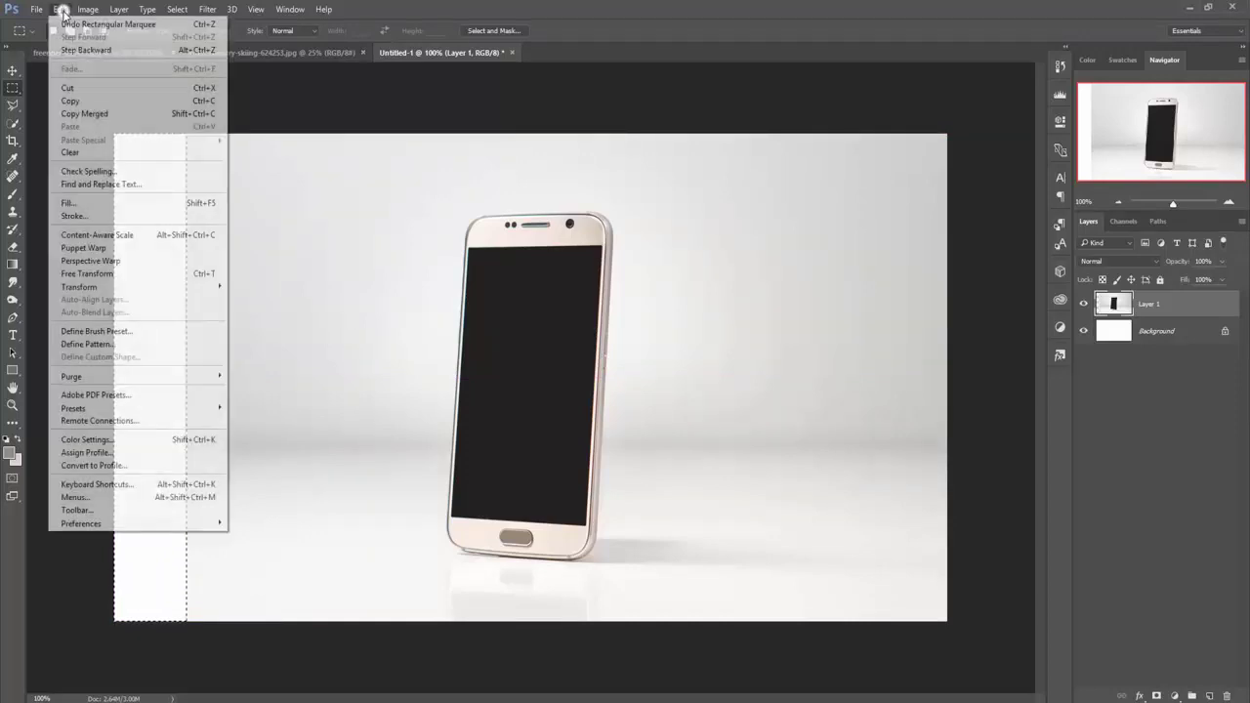
left_click(91, 204)
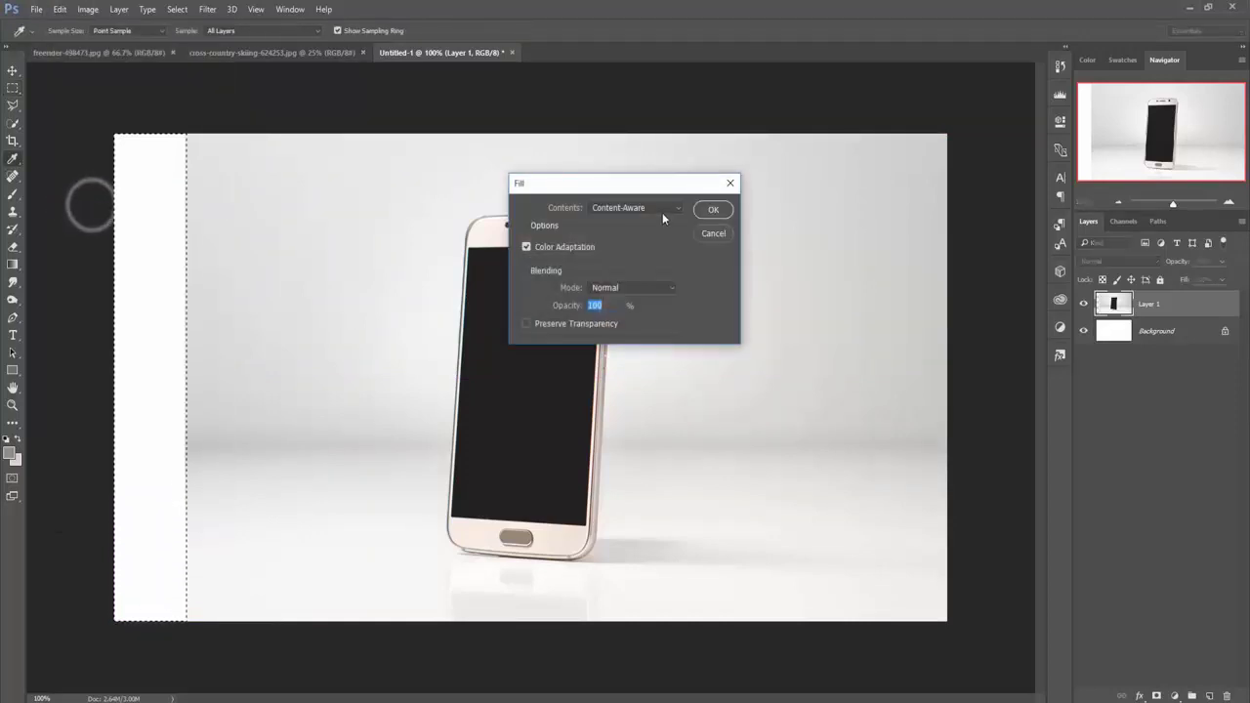
left_click(713, 208)
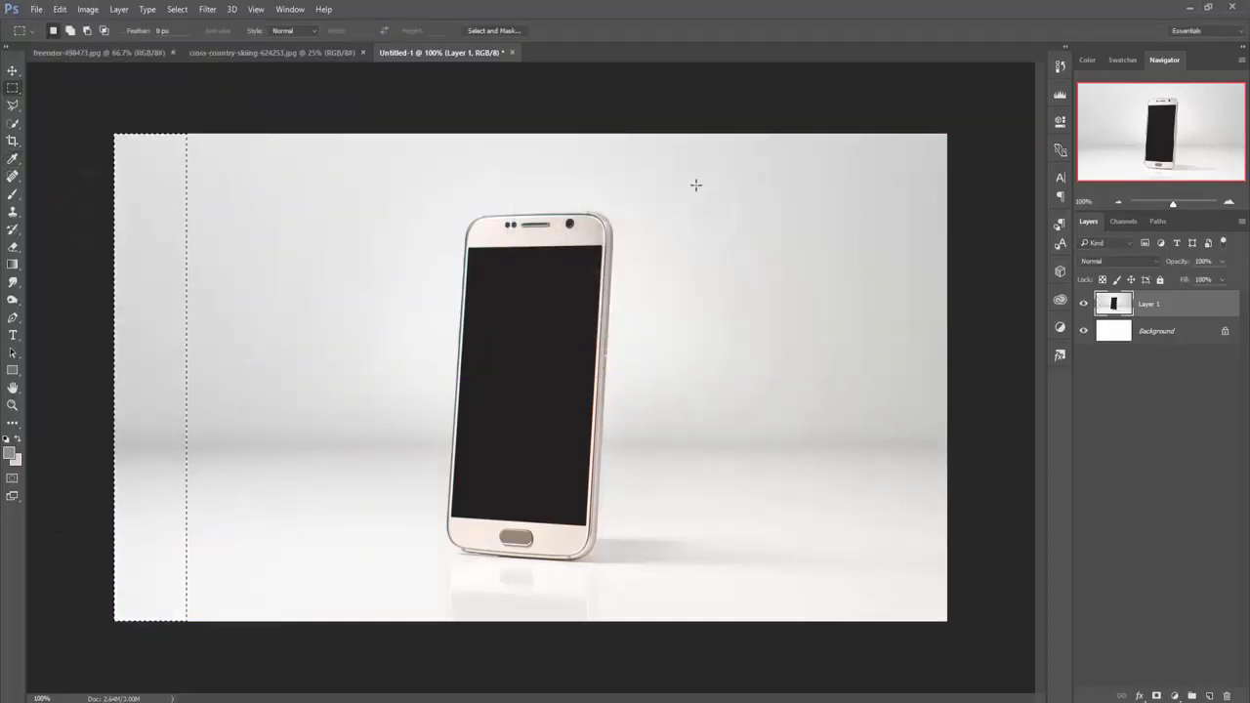
left_click(179, 9)
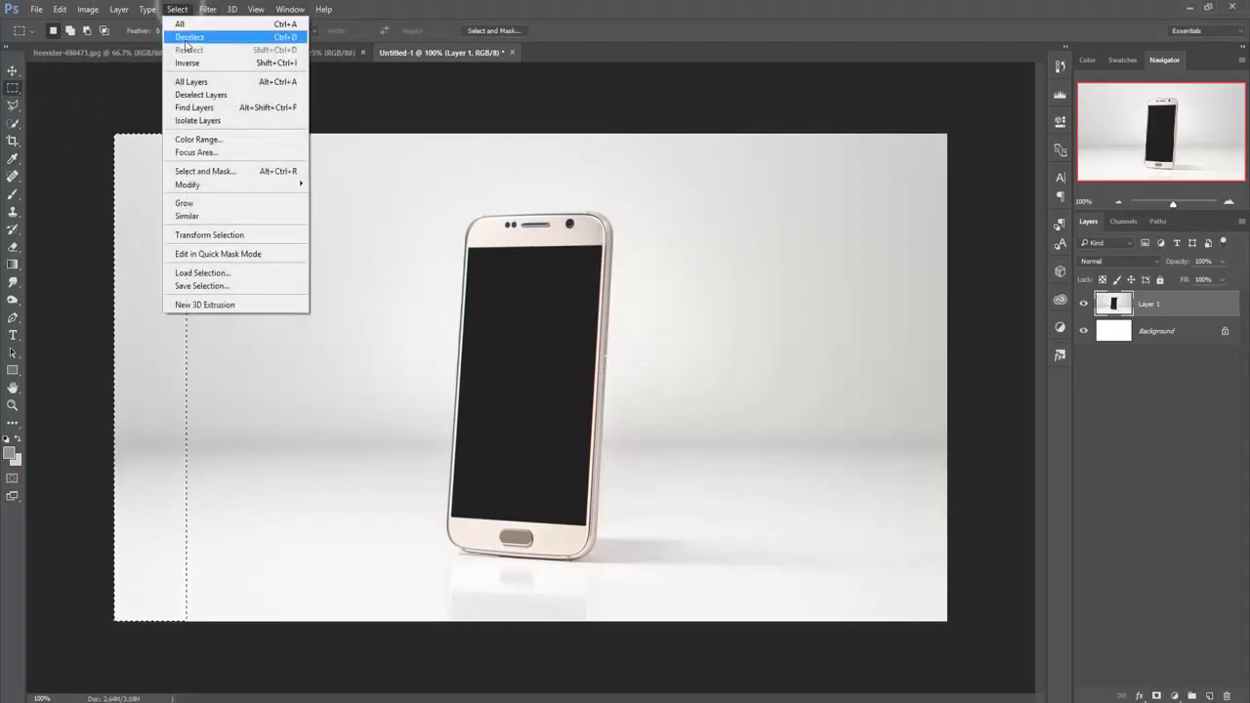
left_click(188, 36)
left_click(12, 68)
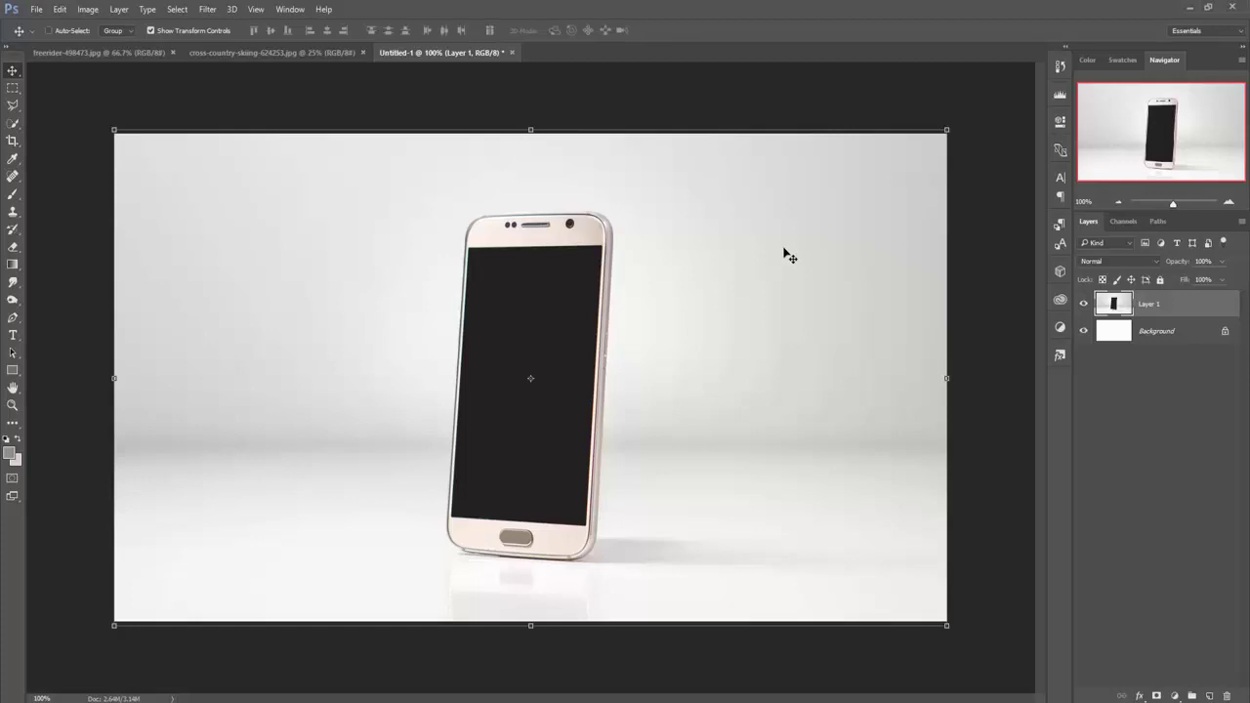
- Copy the freeride skier photo into the composition as Layer 2
left_click(125, 55)
left_click_drag(125, 56, 942, 106)
left_click_drag(1040, 308, 478, 364)
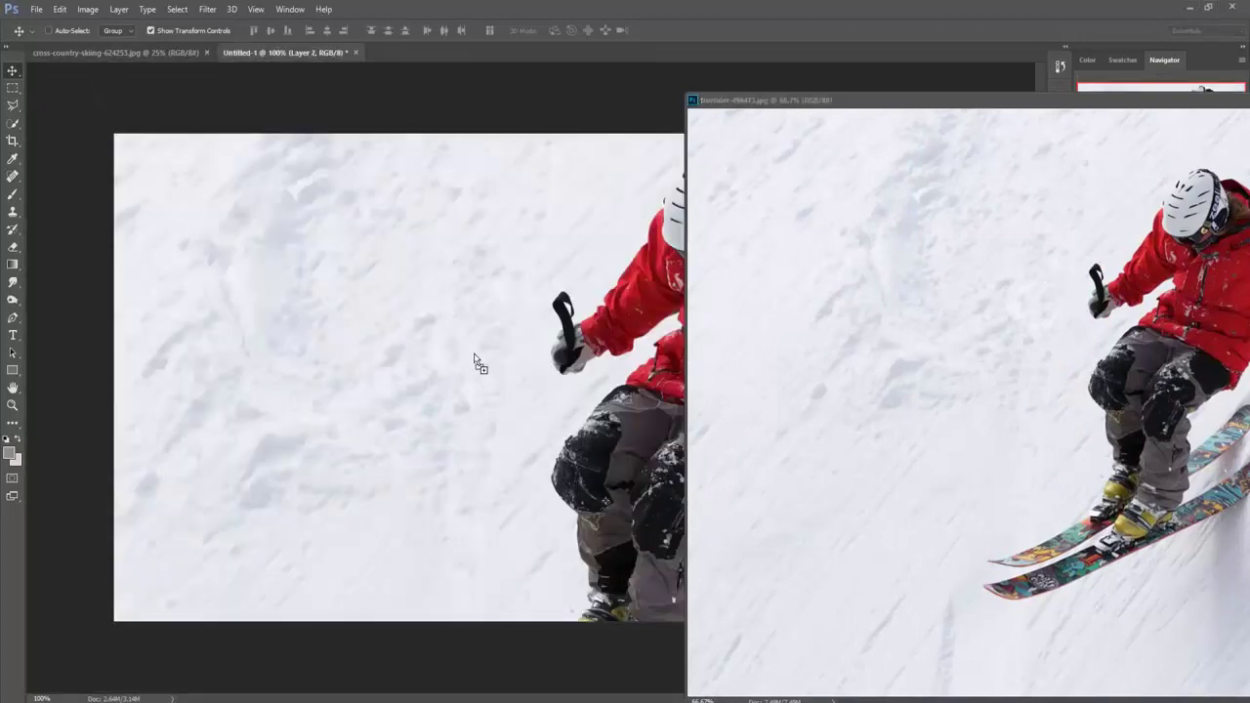
left_click_drag(1201, 108, 808, 105)
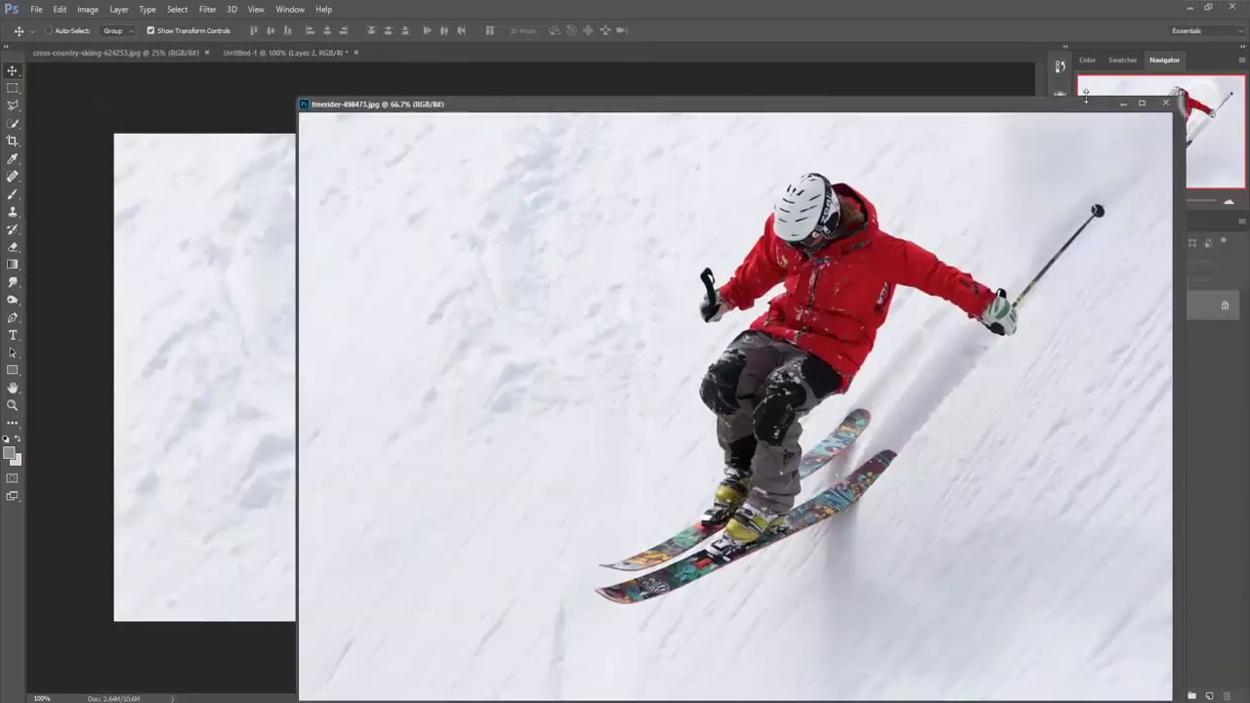
left_click(1125, 105)
- Scale the skier image to about 31%, centre it over the phone, and commit
left_click_drag(750, 157, 321, 158)
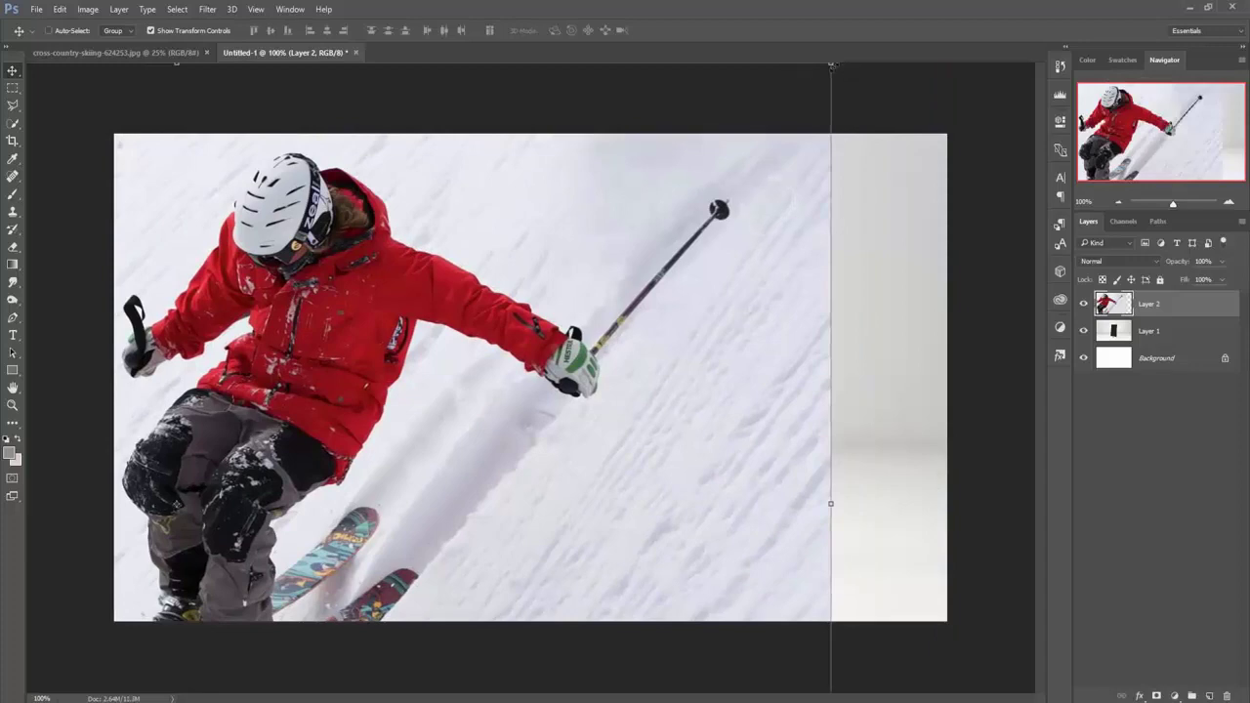
left_click_drag(831, 64, 438, 460)
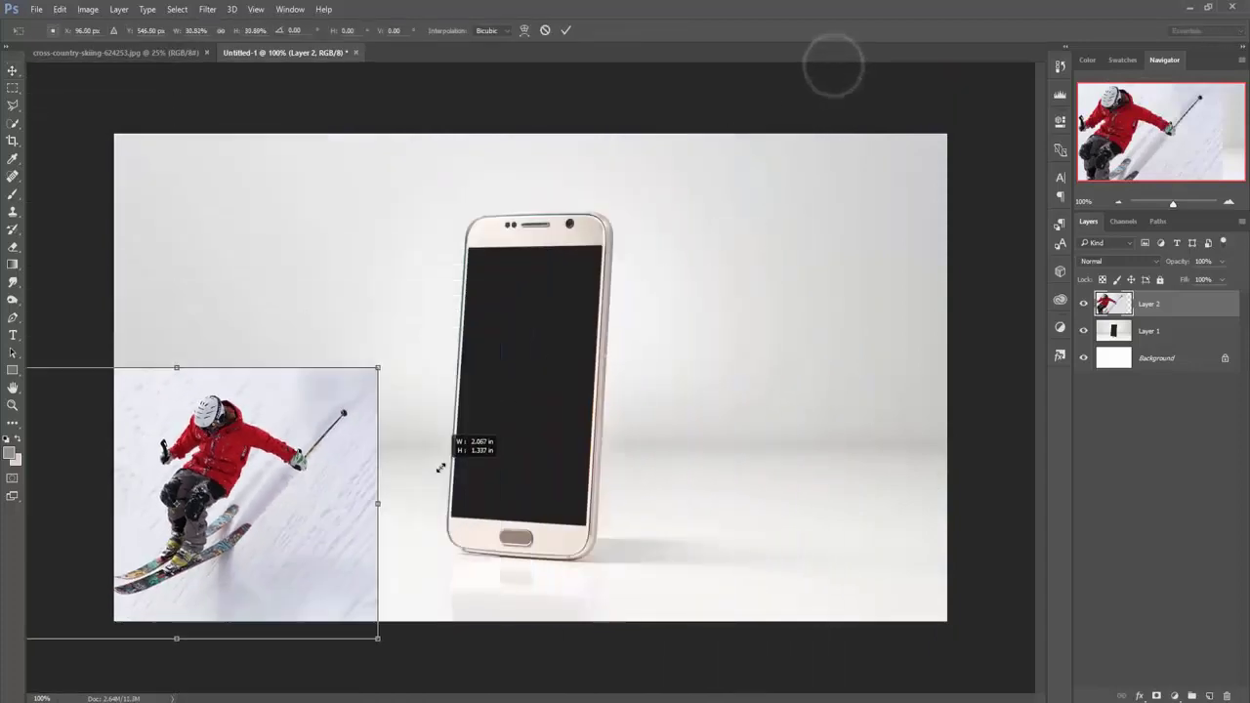
left_click_drag(192, 458, 472, 339)
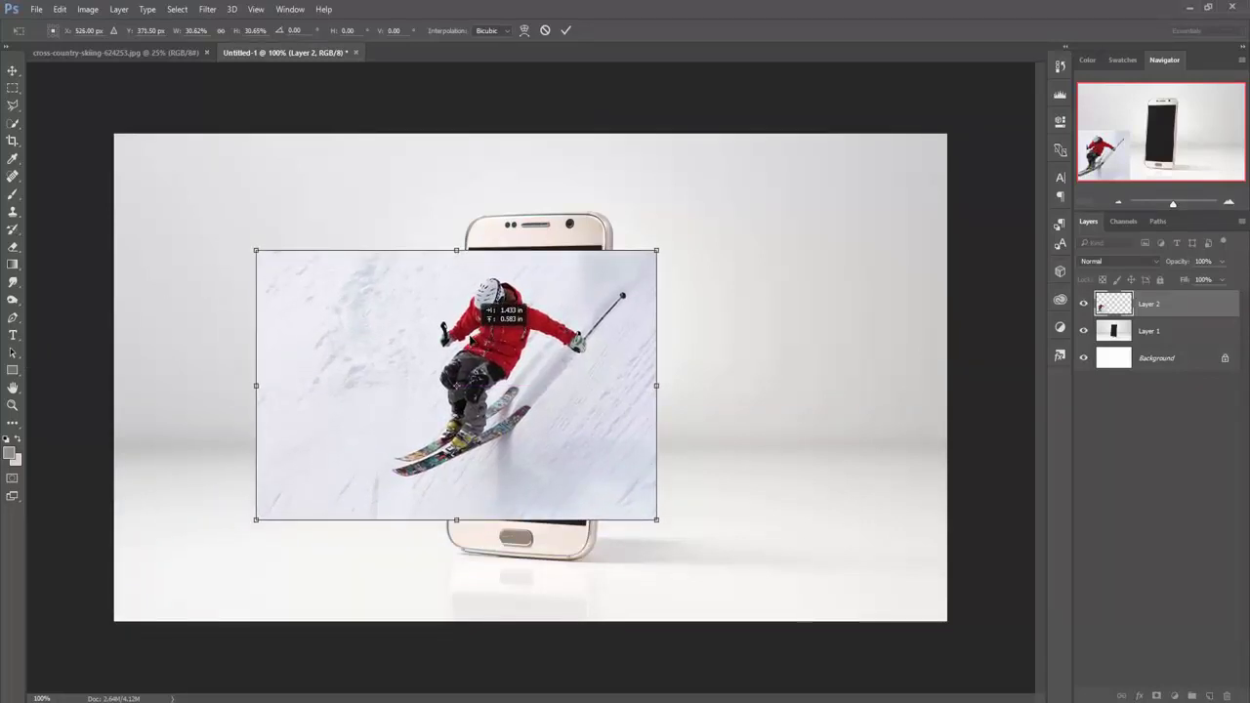
left_click_drag(471, 339, 472, 337)
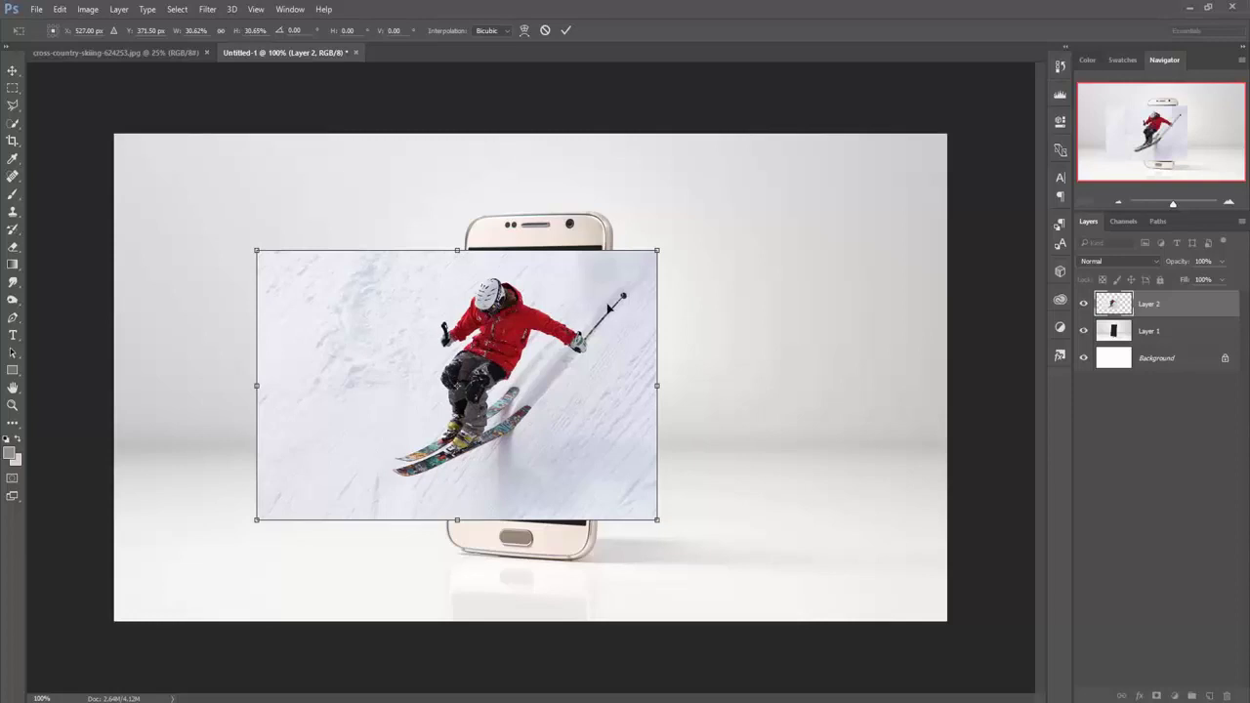
left_click(566, 30)
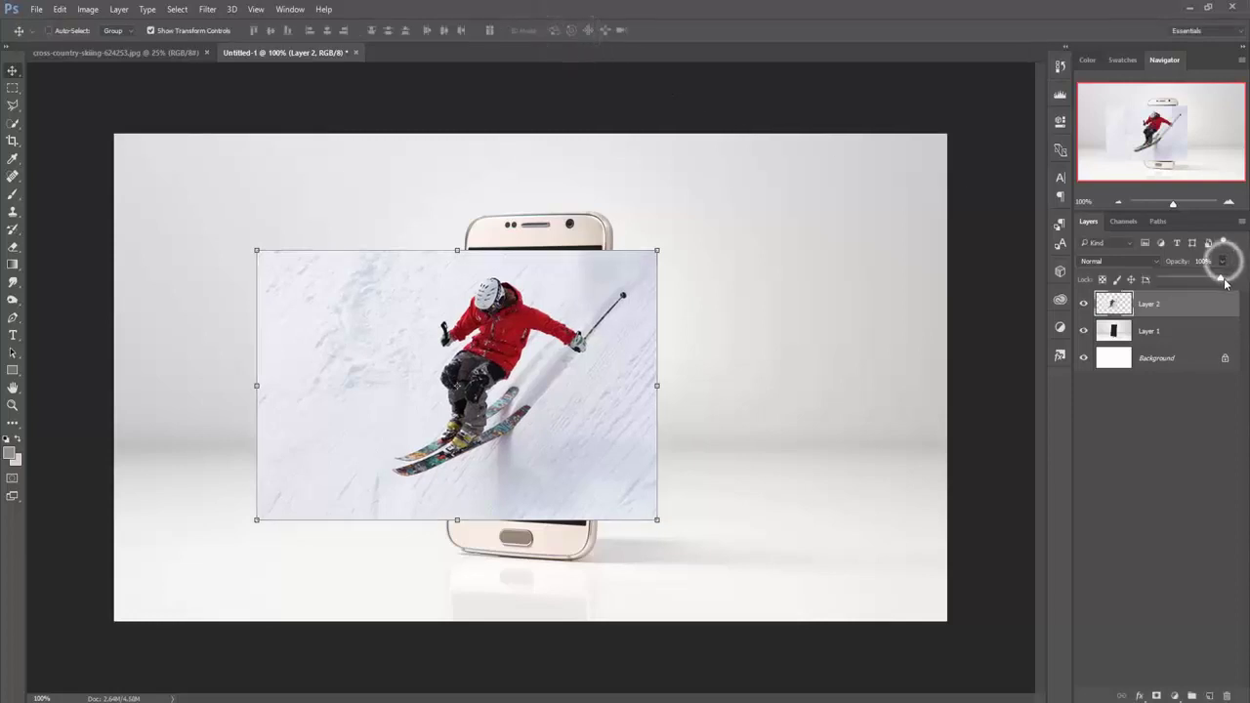
- Lower Layer 2 to 76% opacity and enlarge the skier slightly to about 101%
left_click_drag(1221, 279, 1208, 286)
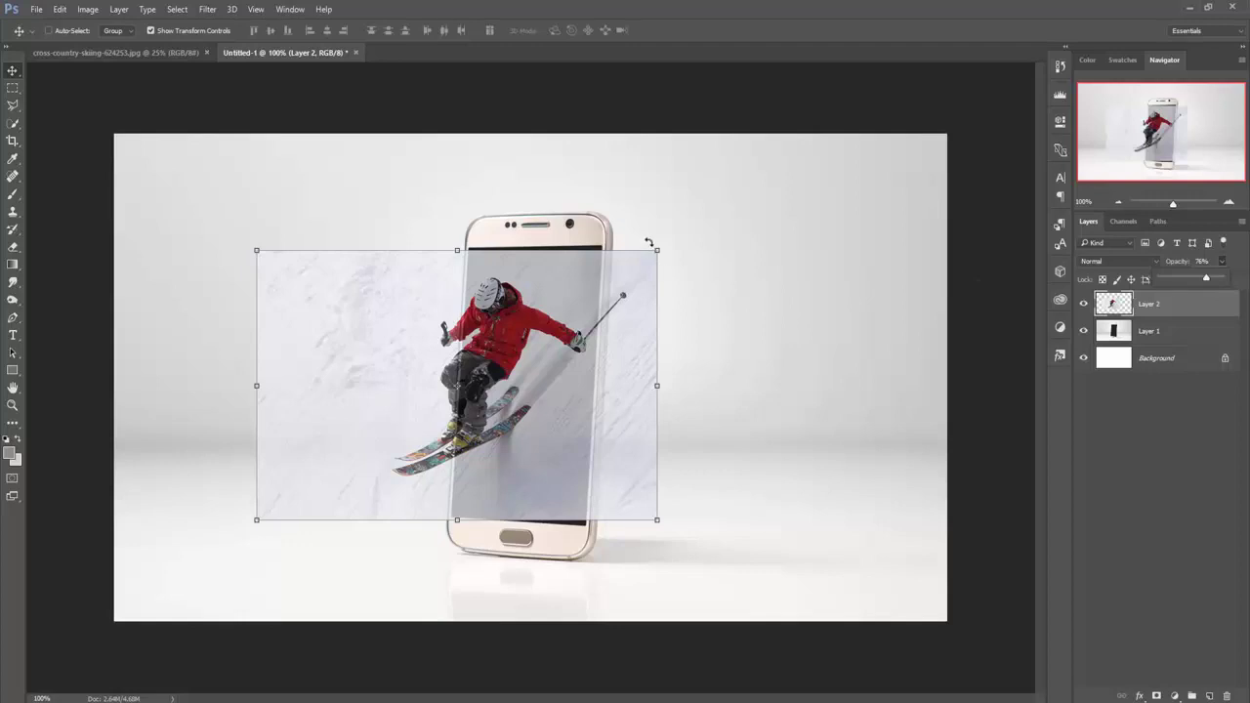
left_click_drag(659, 251, 664, 245)
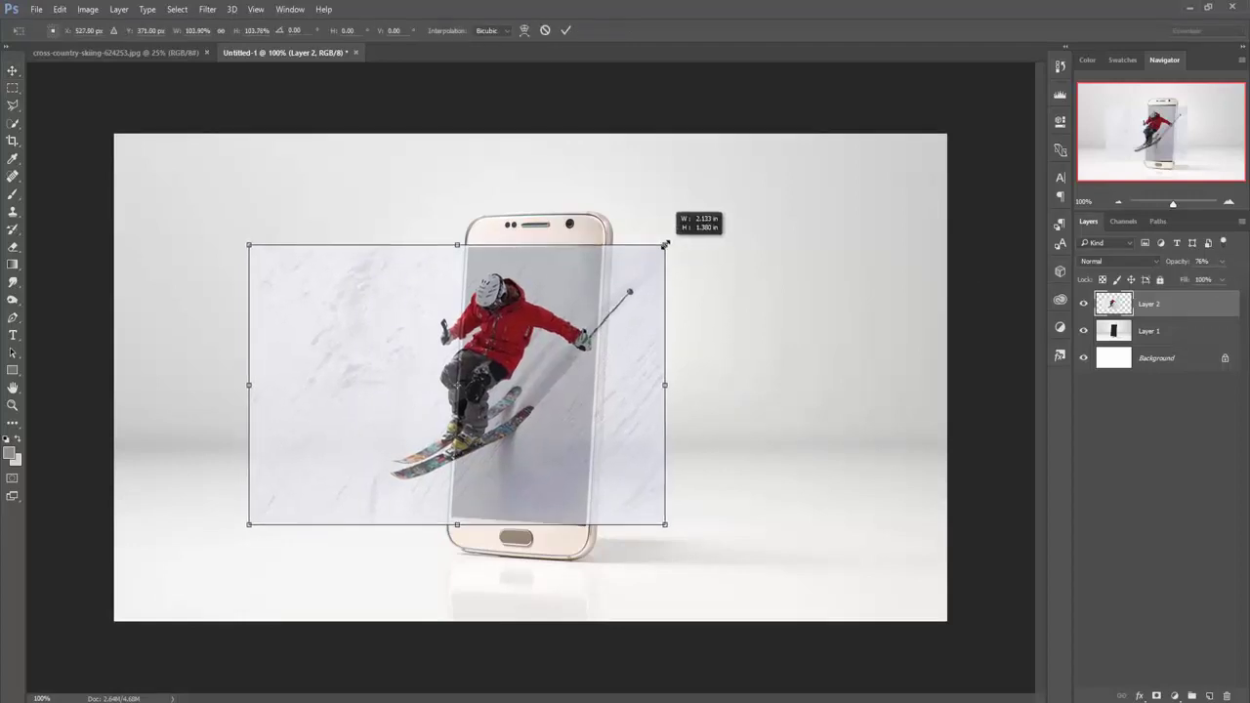
left_click(563, 37)
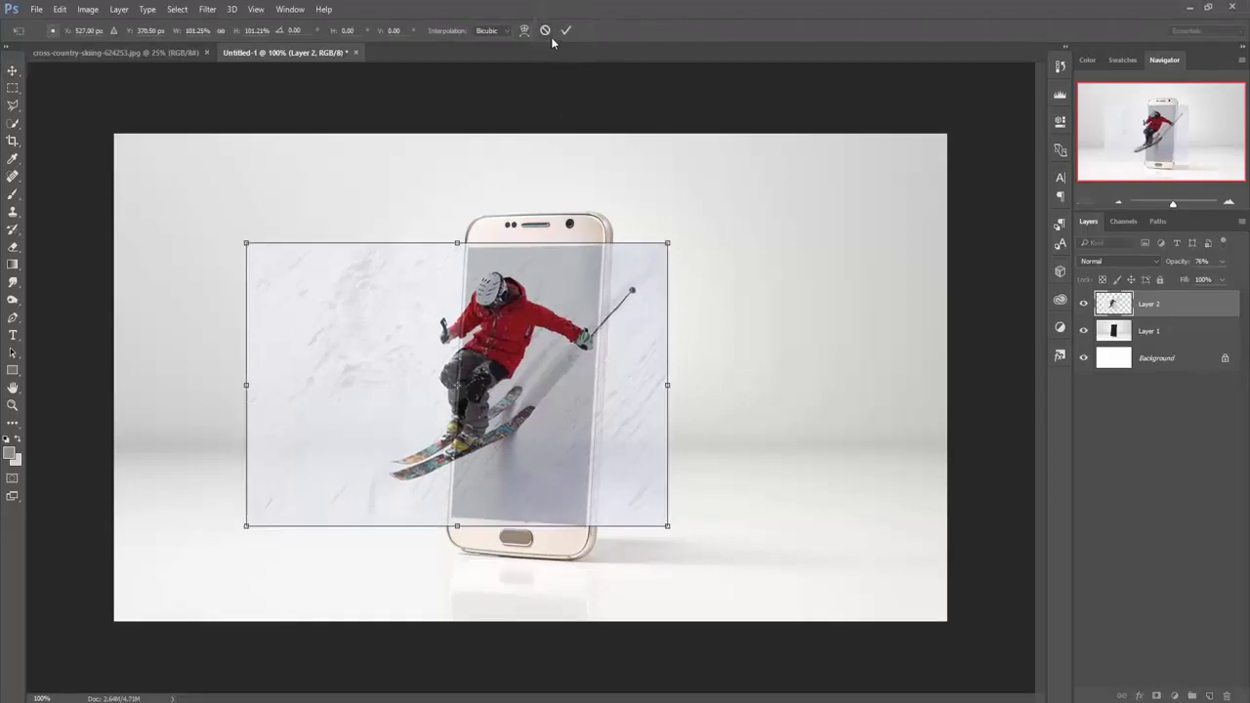
left_click(565, 31)
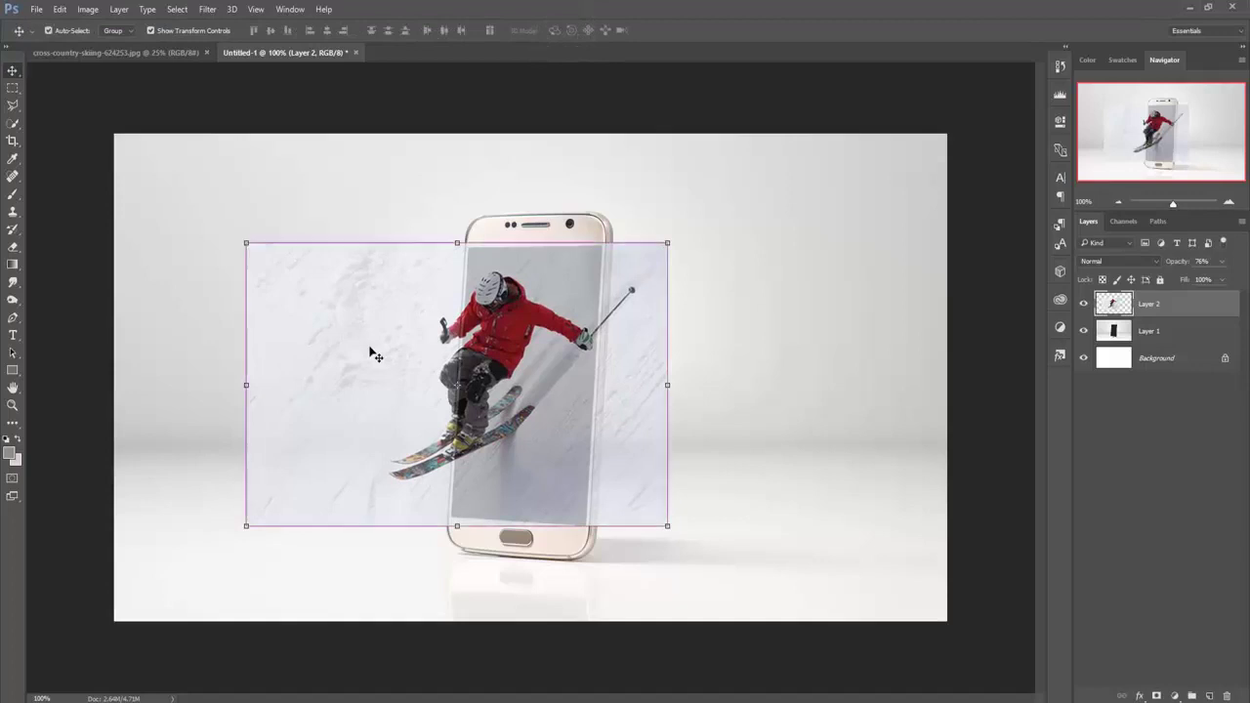
- Zoom in and start a Pen path along the phone screen's bottom and left edges
scroll(371, 354, "up", 1)
scroll(372, 354, "up", 1)
scroll(371, 354, "up", 1)
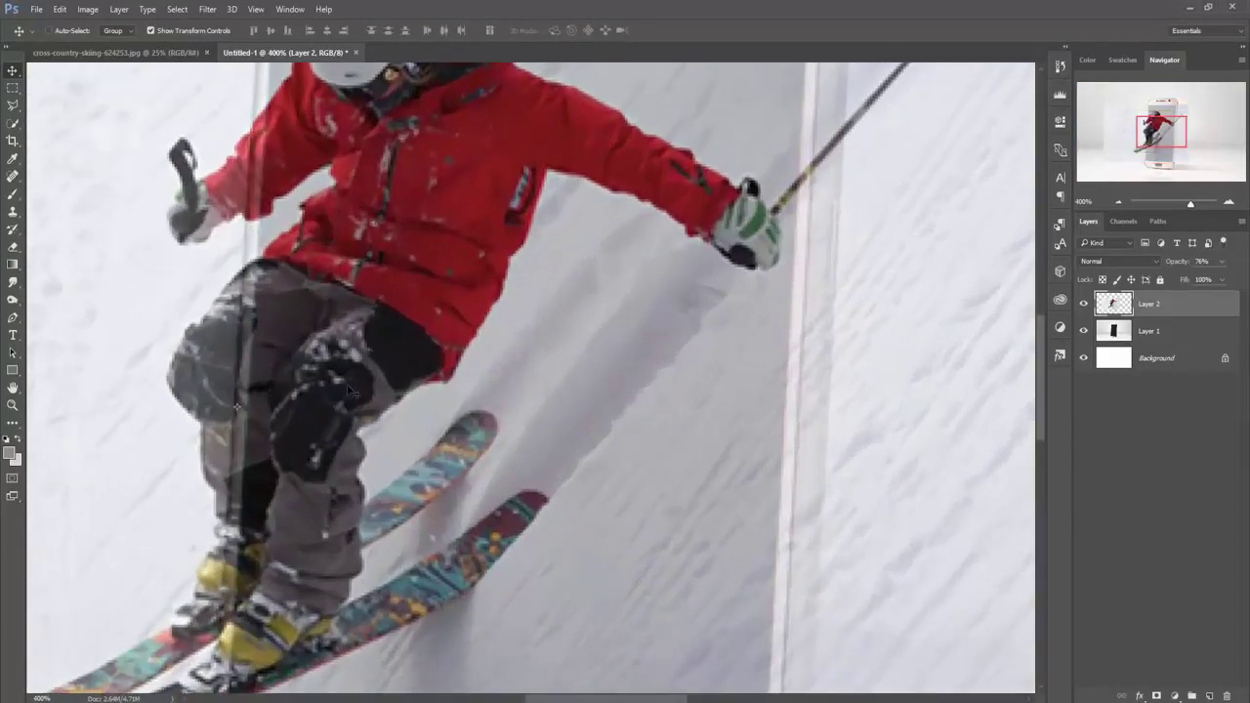
left_click_drag(371, 415, 746, 234)
left_click_drag(700, 415, 693, 151)
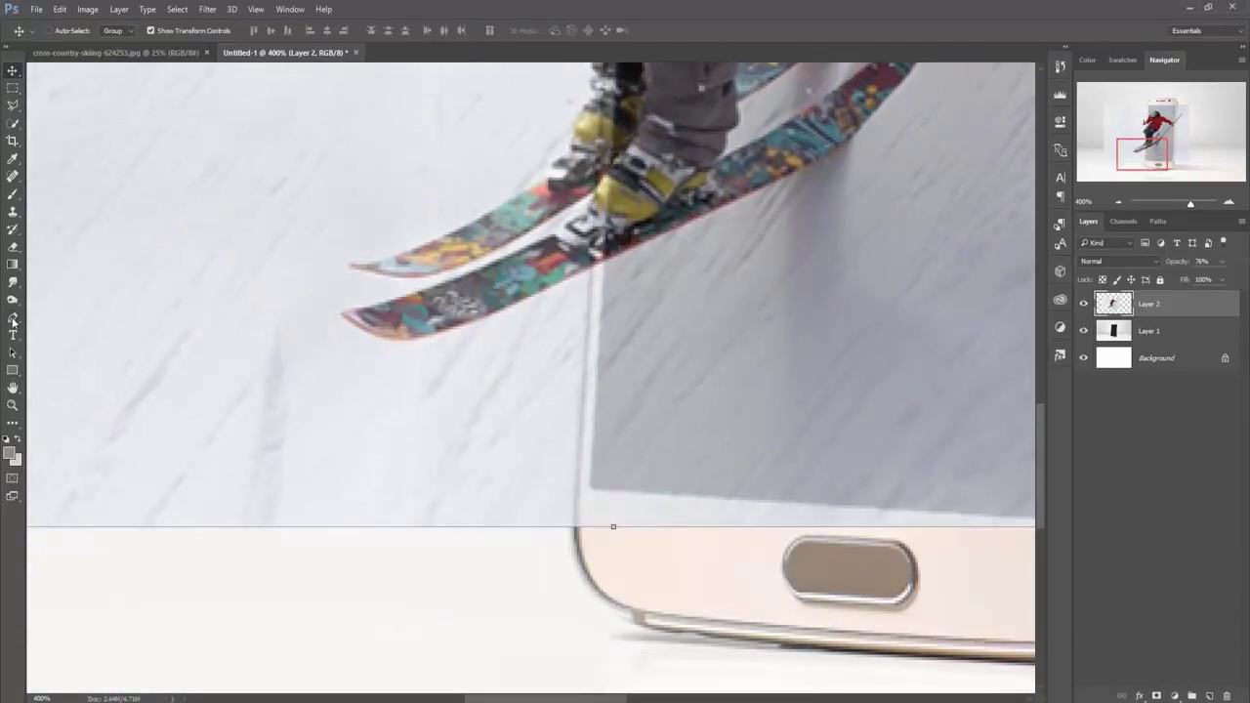
left_click(13, 319)
left_click_drag(762, 517, 314, 516)
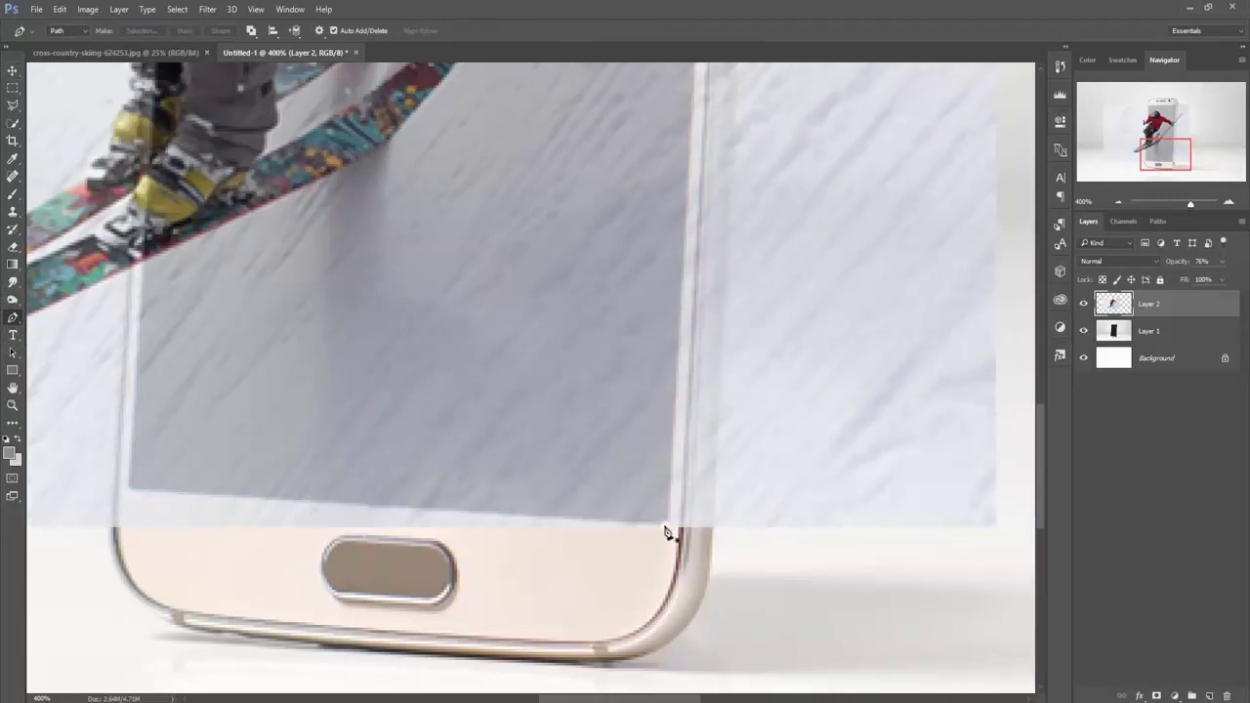
left_click(129, 489)
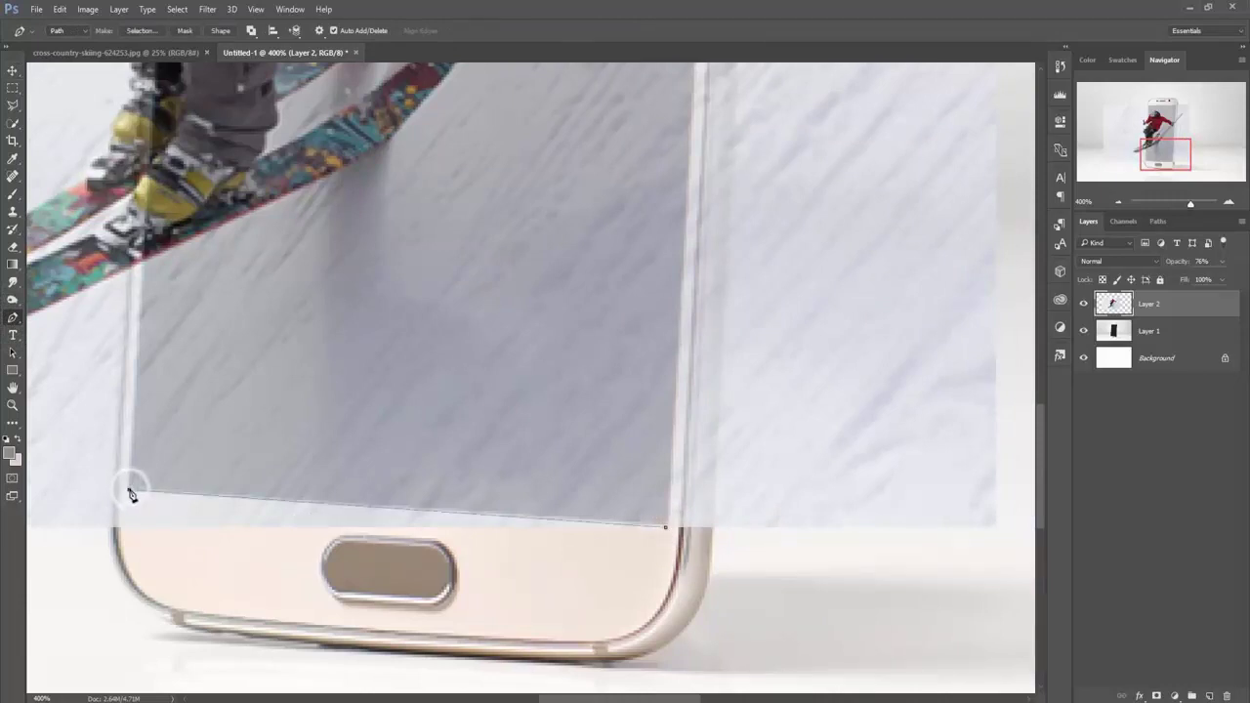
left_click(143, 259)
- Continue the path around both ski tips and along the skis to the boot
left_click_drag(139, 277, 656, 287)
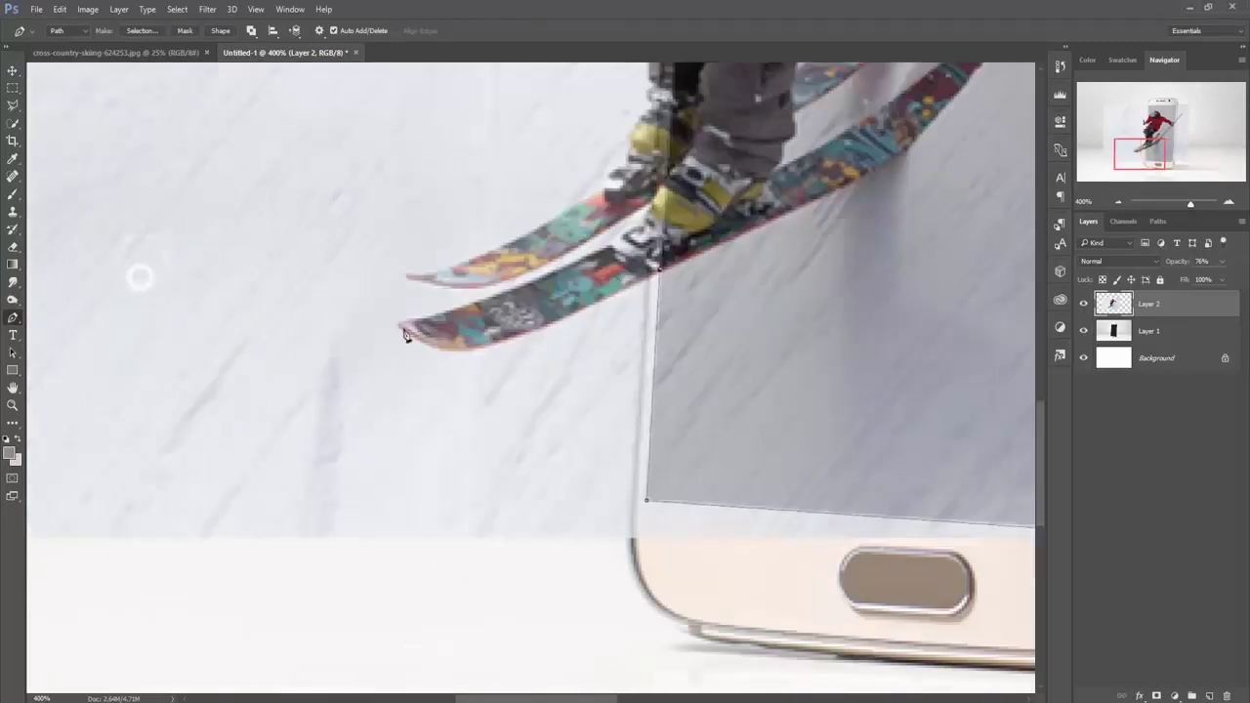
left_click_drag(474, 347, 551, 332)
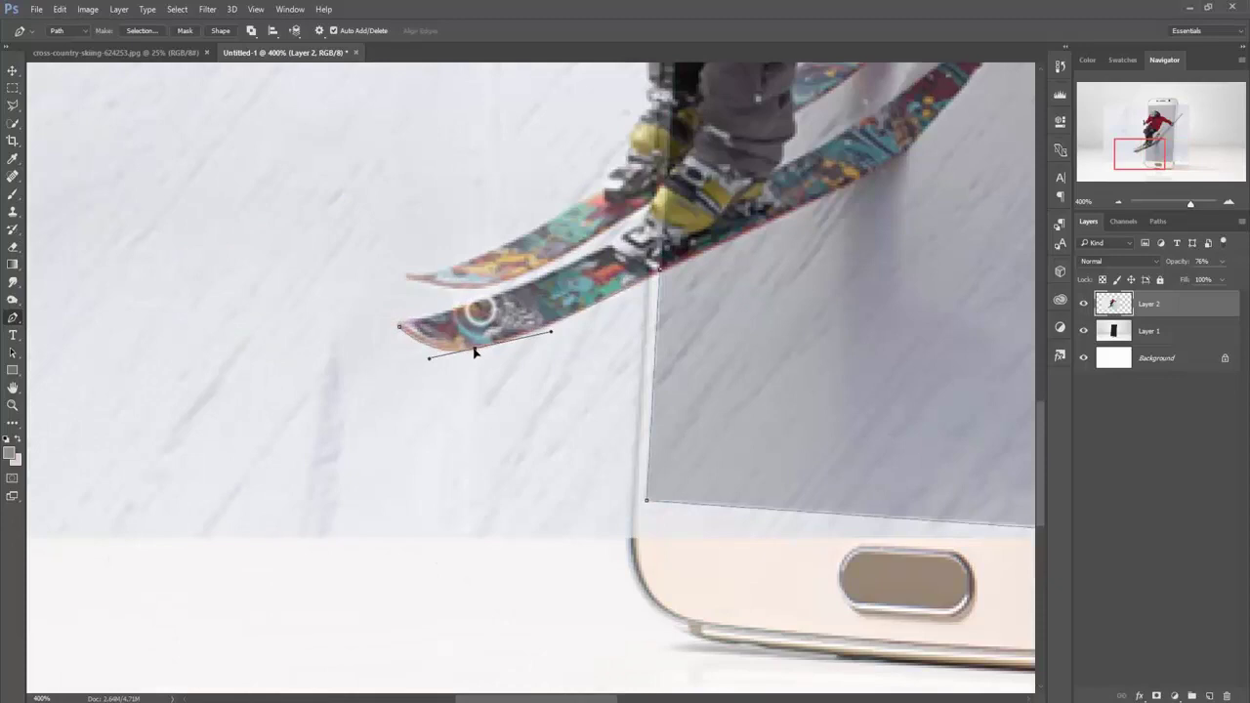
left_click(399, 323)
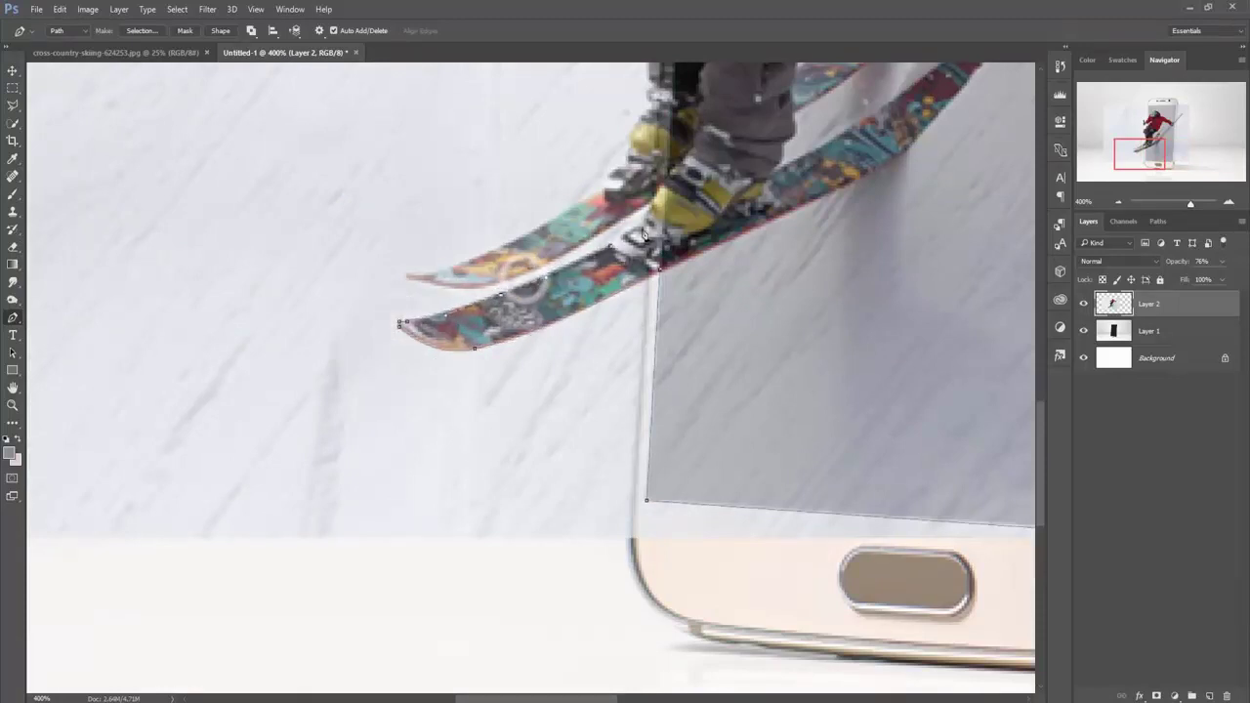
left_click(619, 240)
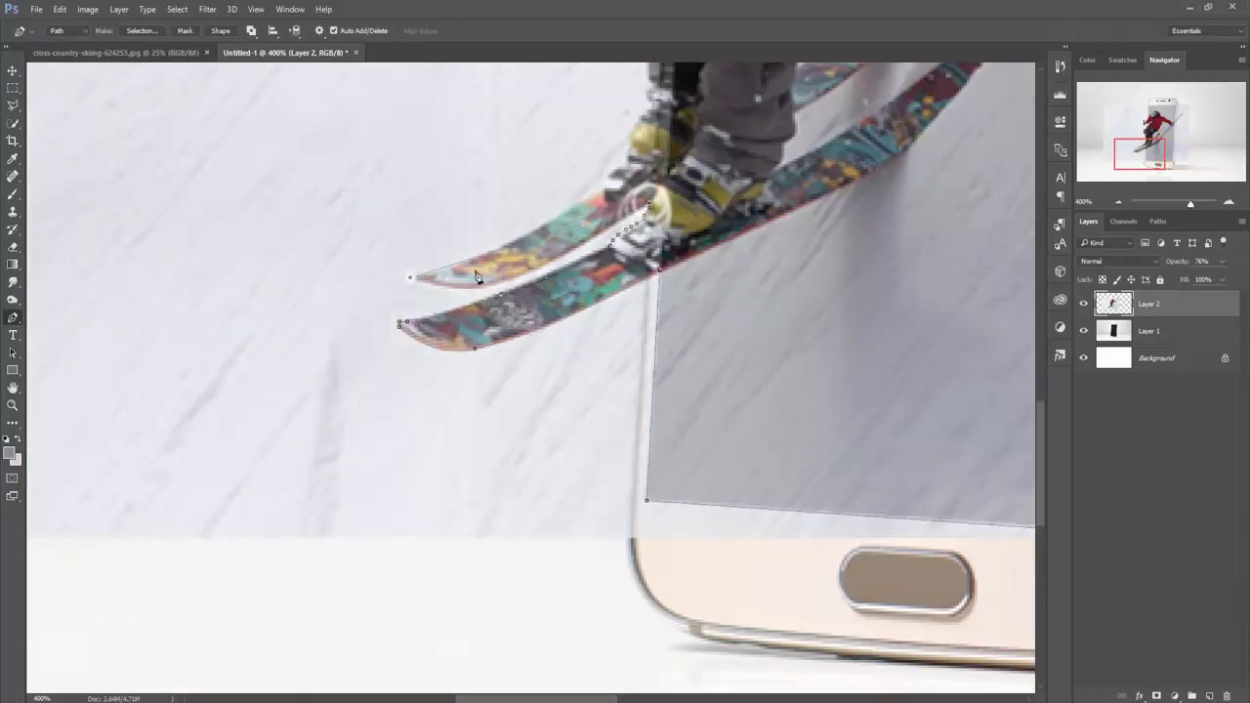
left_click(410, 277)
mouse_move(486, 256)
left_mouse_down()
mouse_move(485, 289)
mouse_move(495, 285)
left_mouse_up()
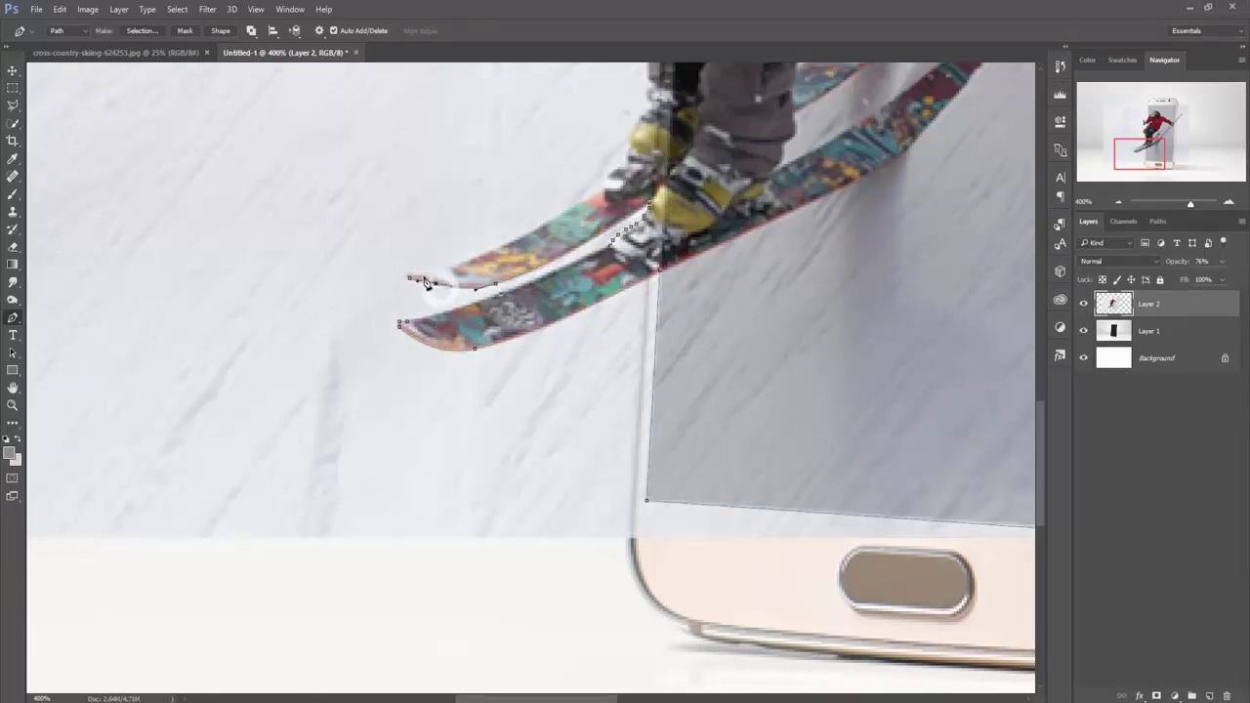
left_click(601, 190)
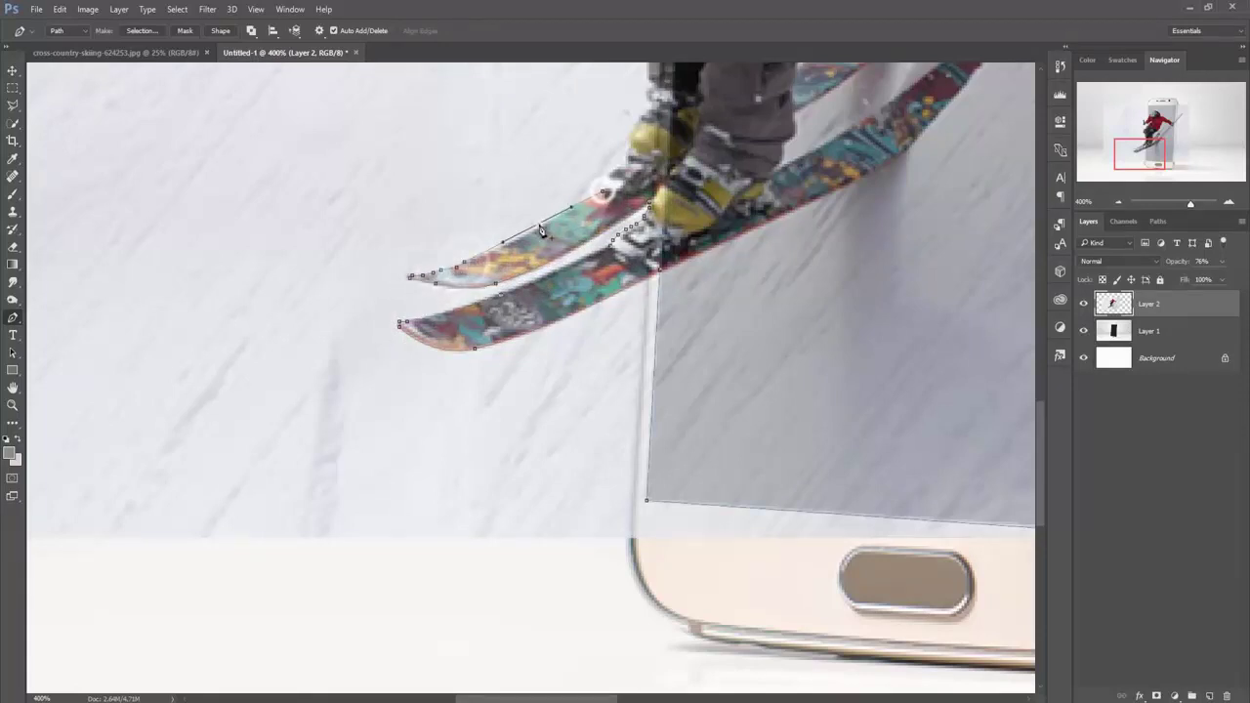
left_click(540, 225)
left_click(606, 189)
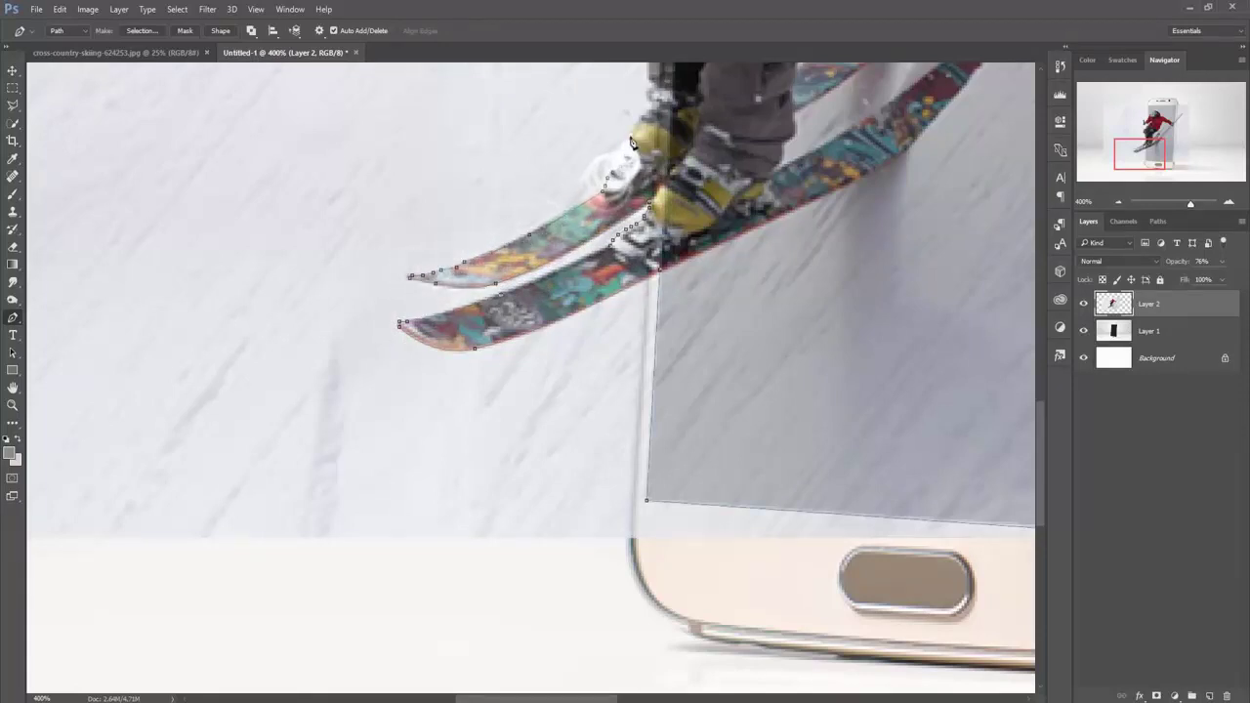
- Trace the path up the boot, leg and thigh, along the arm and around the glove
left_click_drag(651, 80, 614, 422)
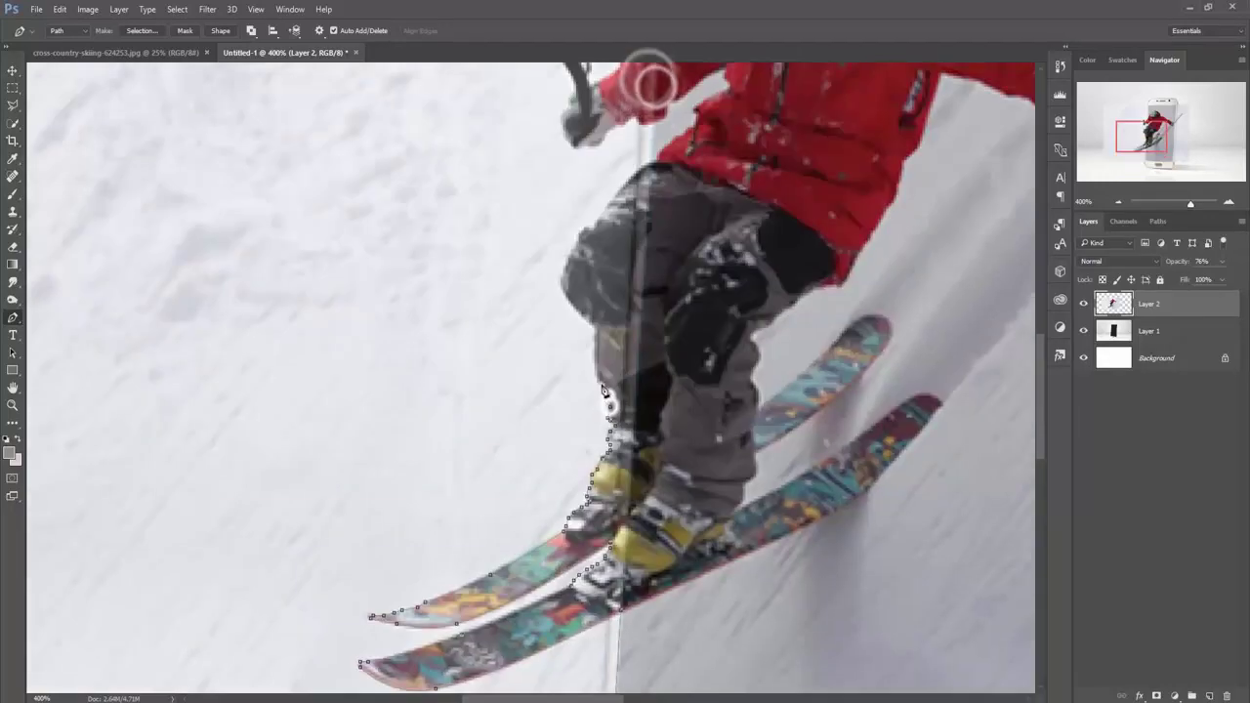
left_click(604, 327)
left_click(571, 283)
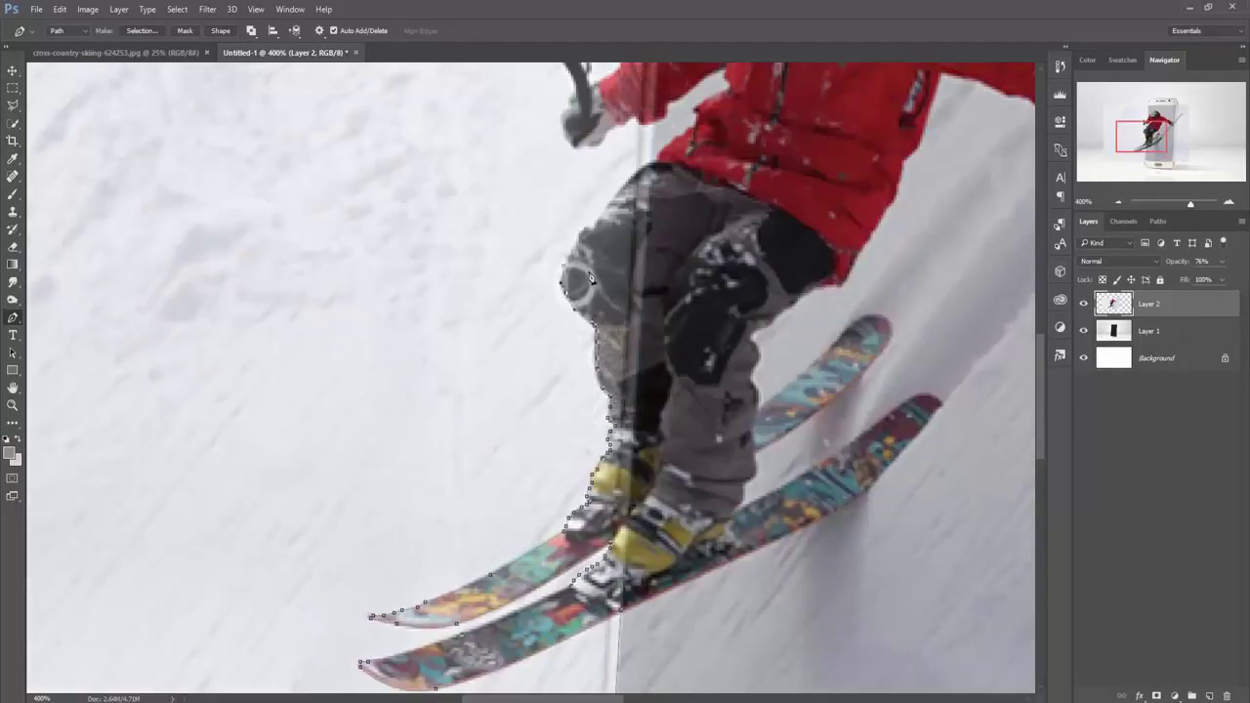
left_click(594, 232)
left_click_drag(635, 176, 608, 312)
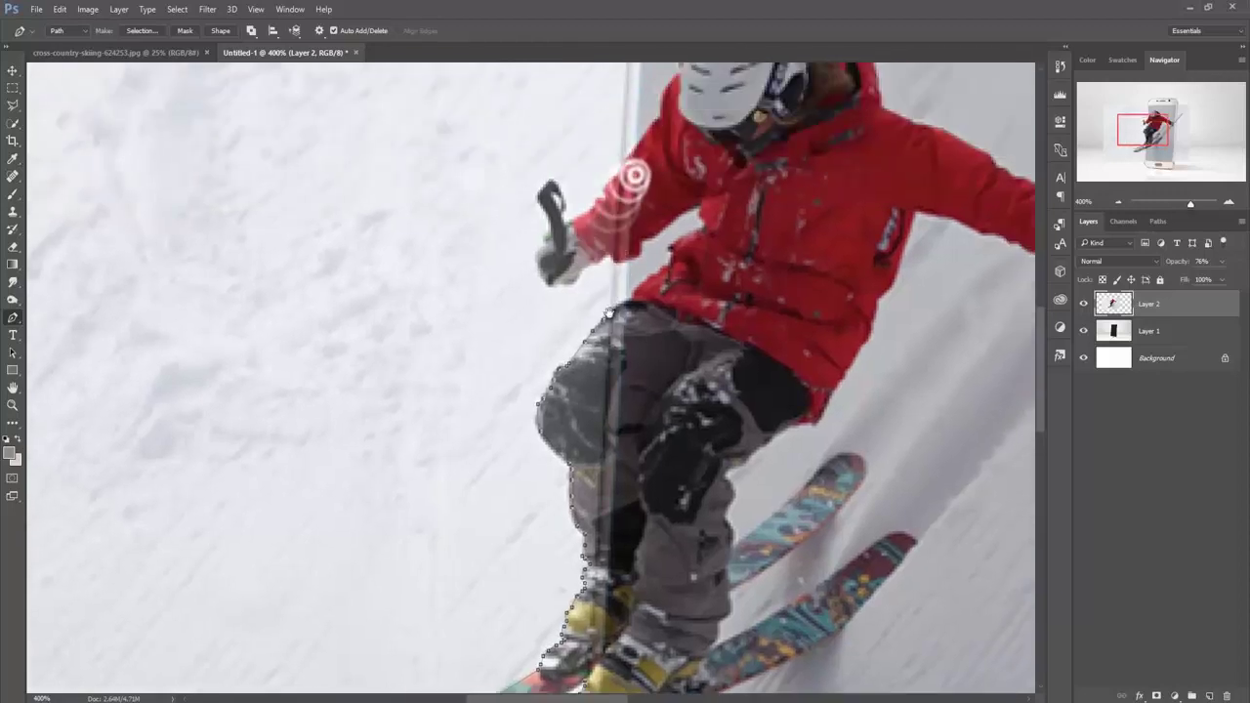
left_click(630, 303)
left_click_drag(629, 262, 547, 284)
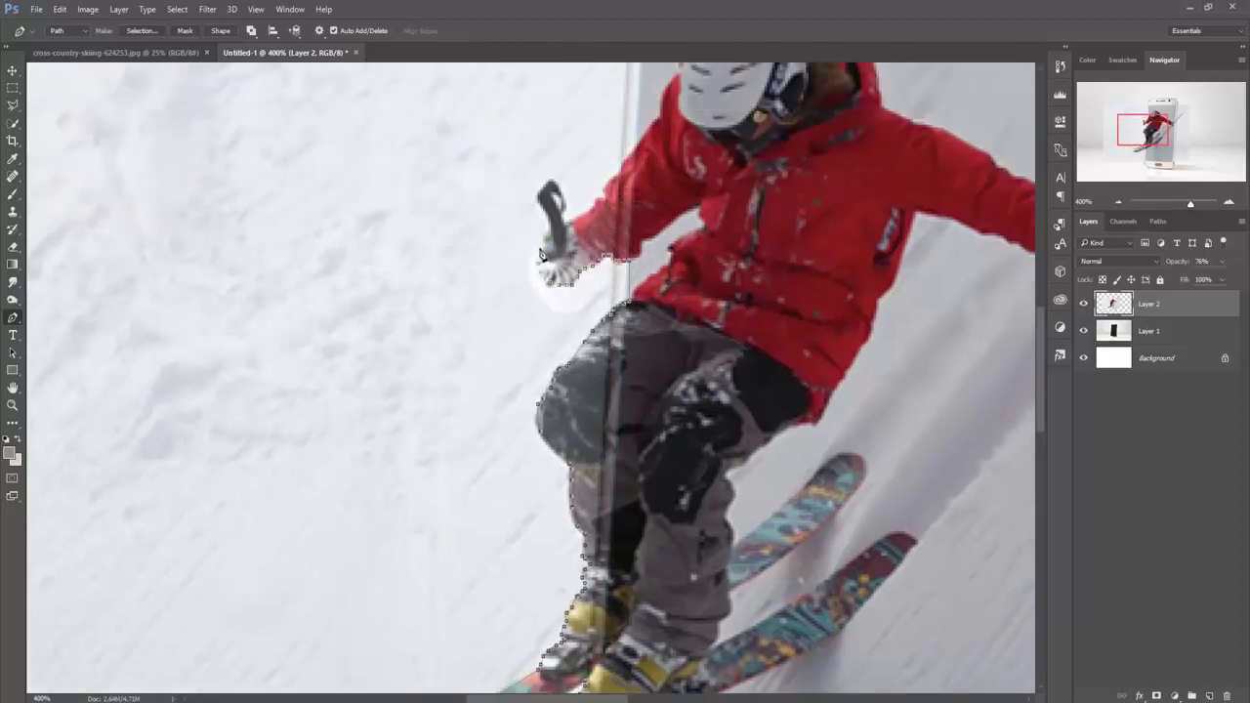
left_click(539, 256)
left_click(550, 181)
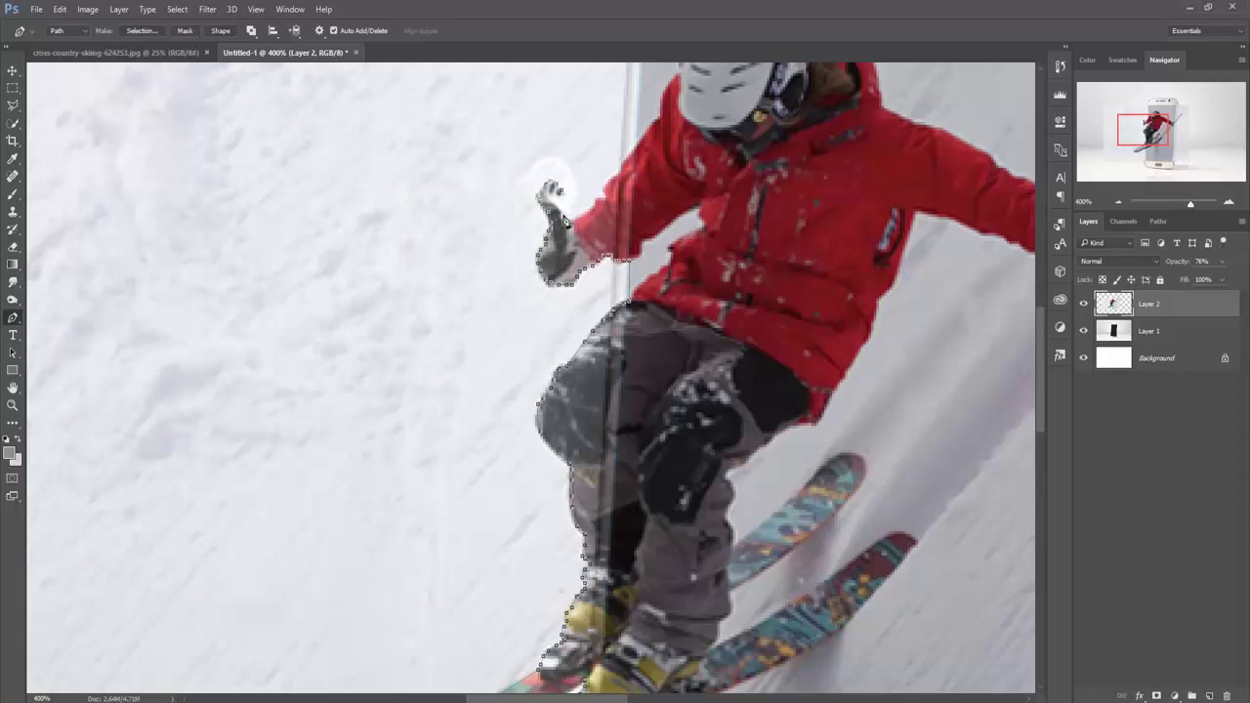
left_click(565, 205)
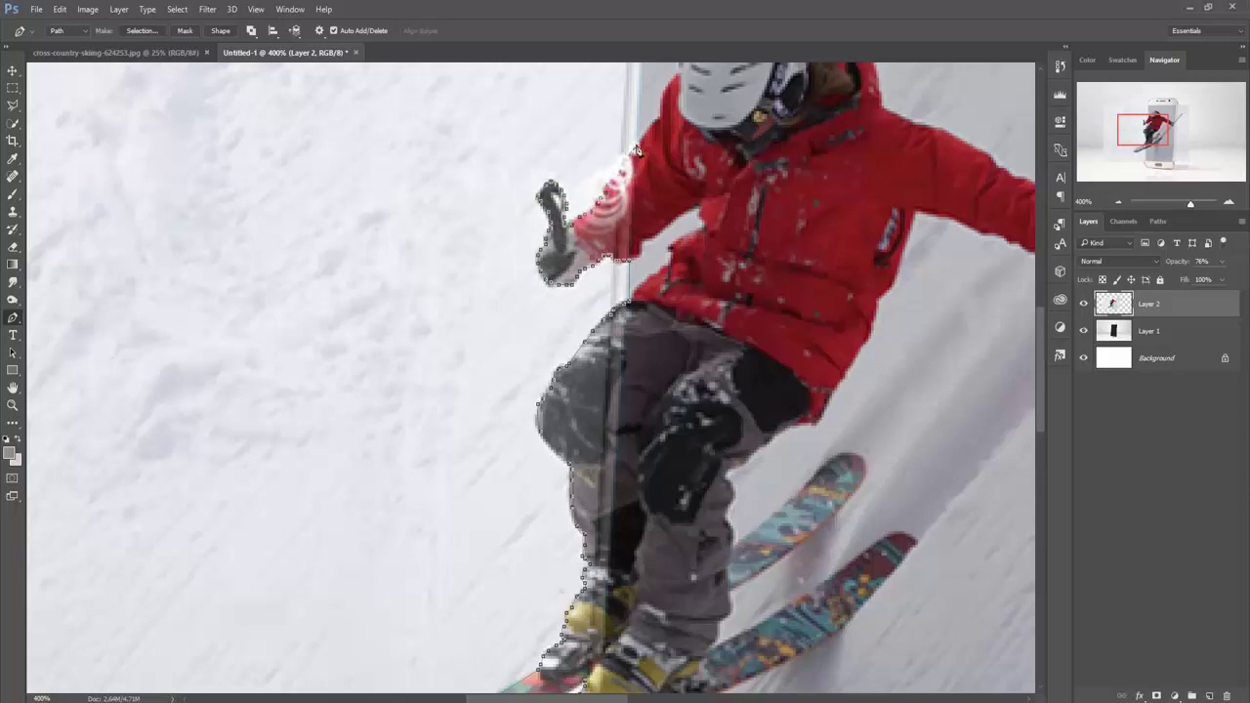
- Route the path via the screen's top-left corner and pole basket, then close it bottom right
scroll(614, 182, "up", 3)
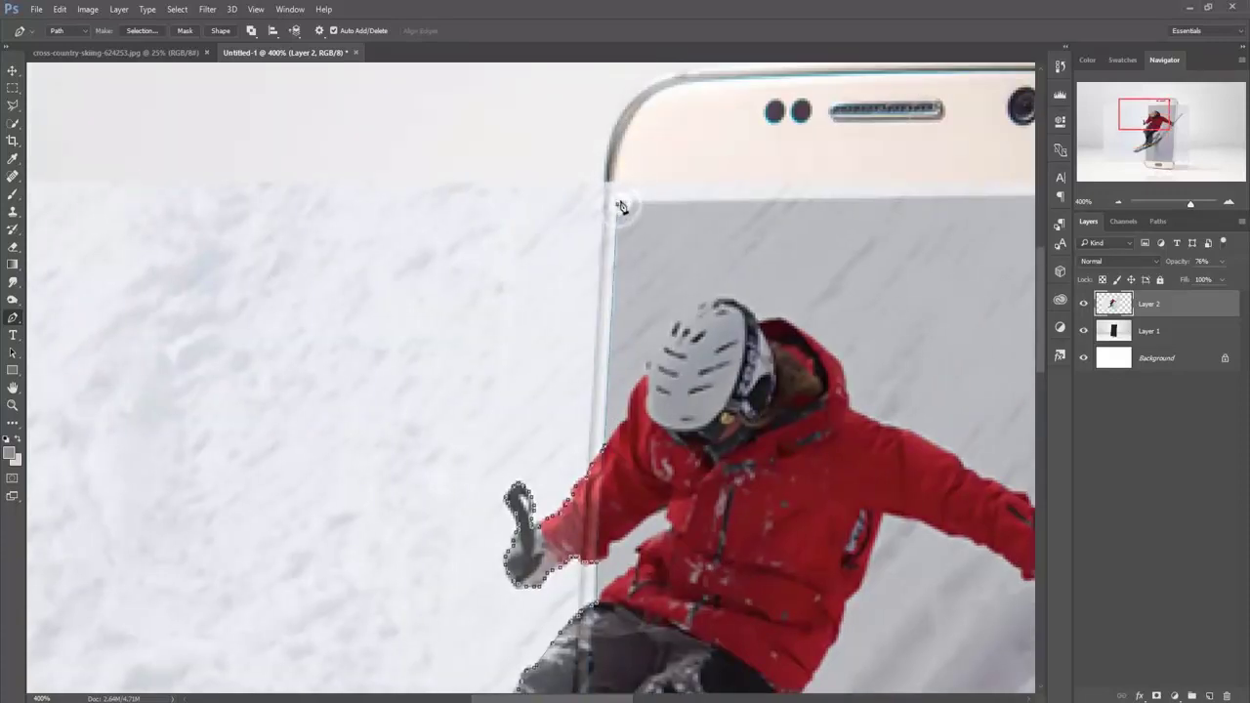
left_click(619, 203)
scroll(618, 203, "right", 5)
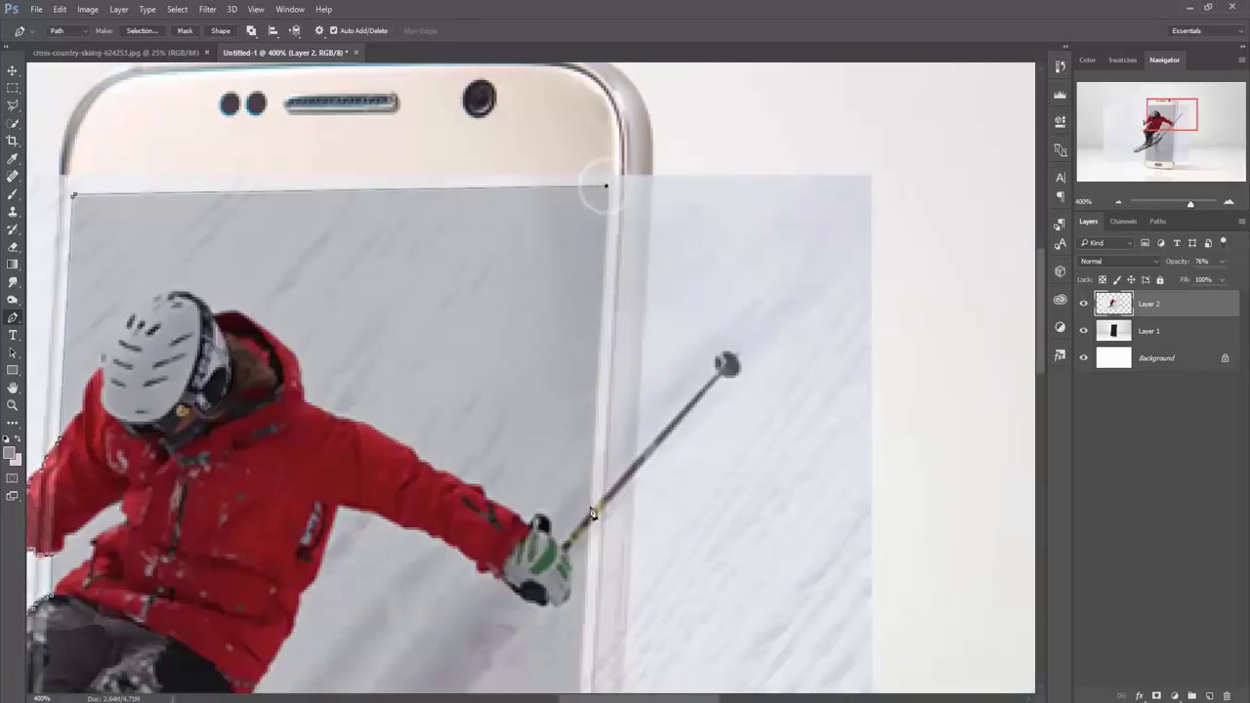
scroll(703, 405, "up", 1)
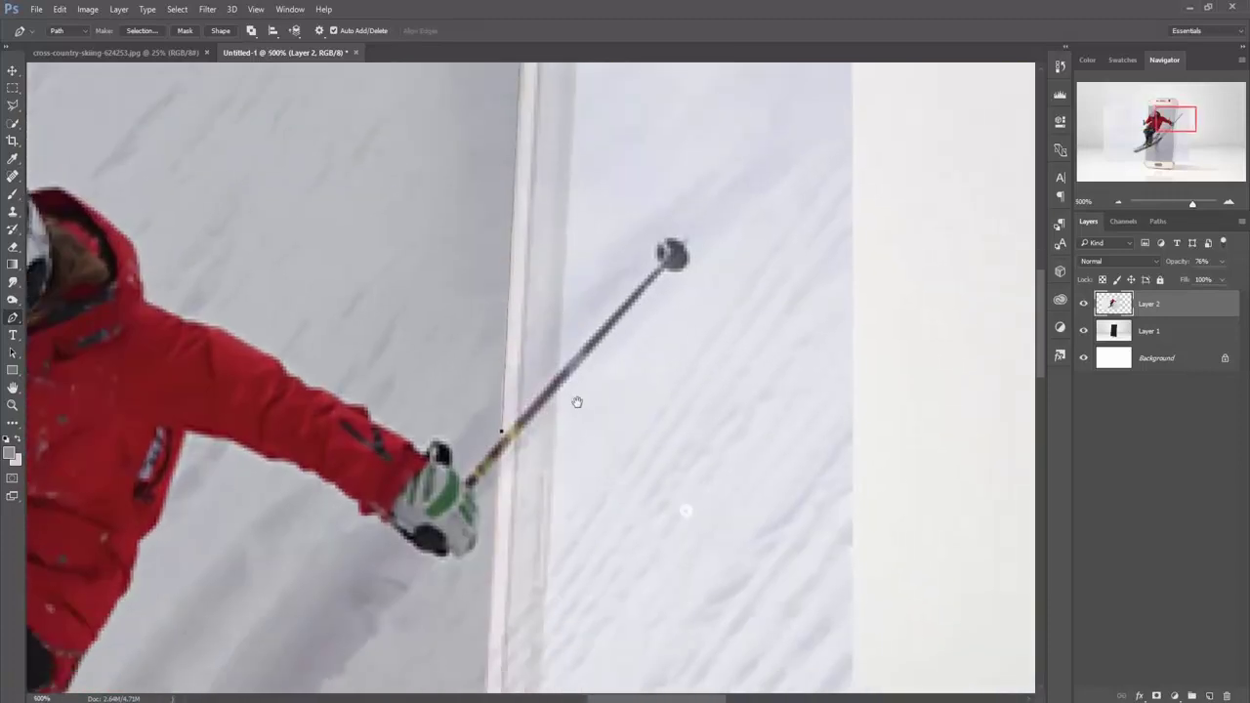
left_click(655, 250)
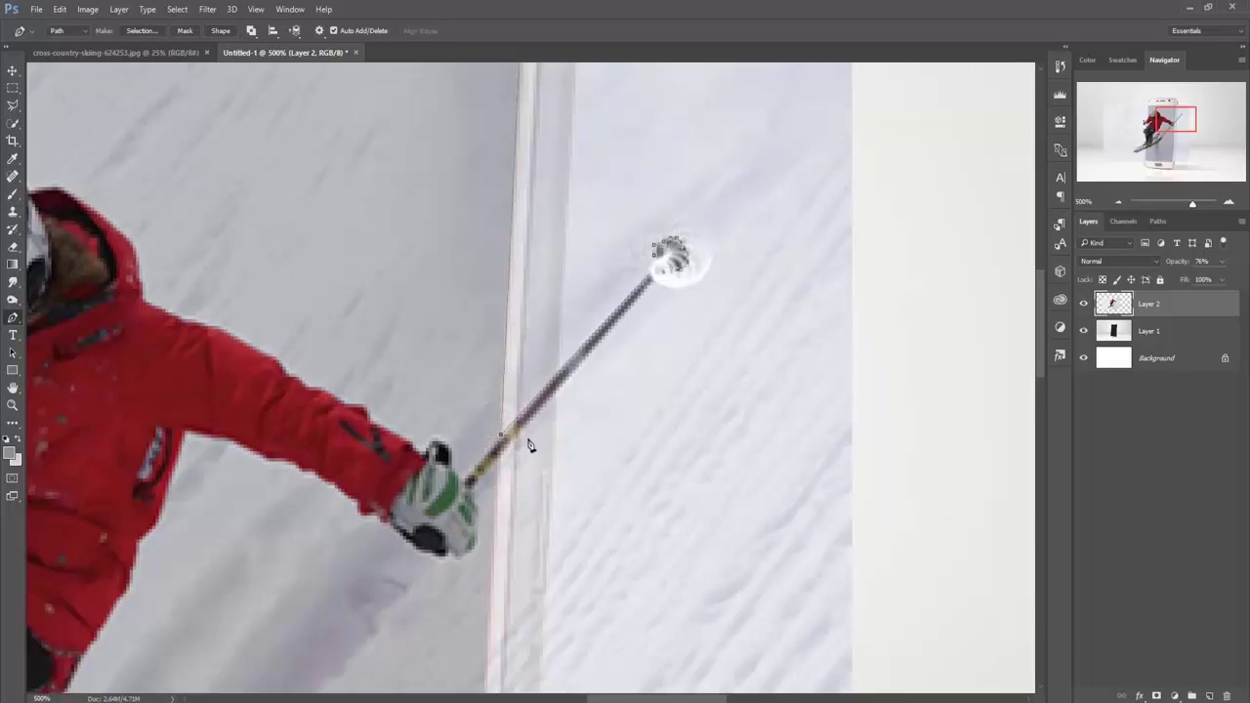
left_click(499, 452)
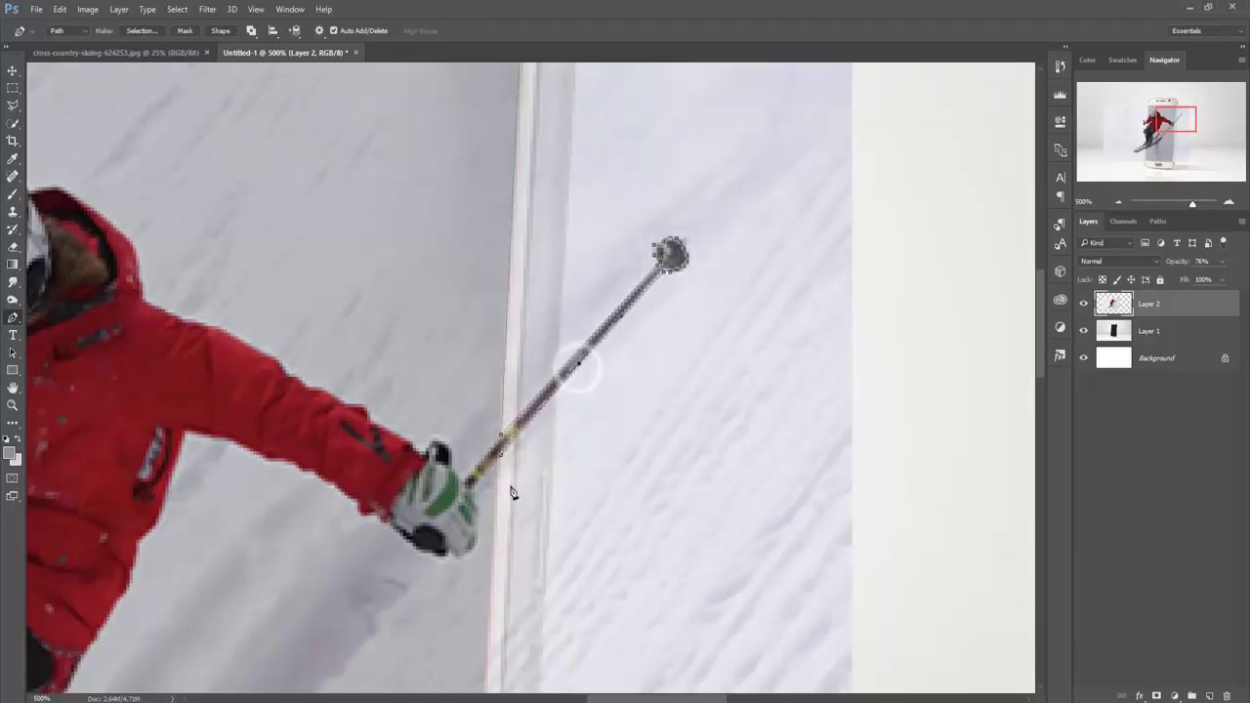
scroll(511, 494, "down", 1)
scroll(538, 606, "down", 3)
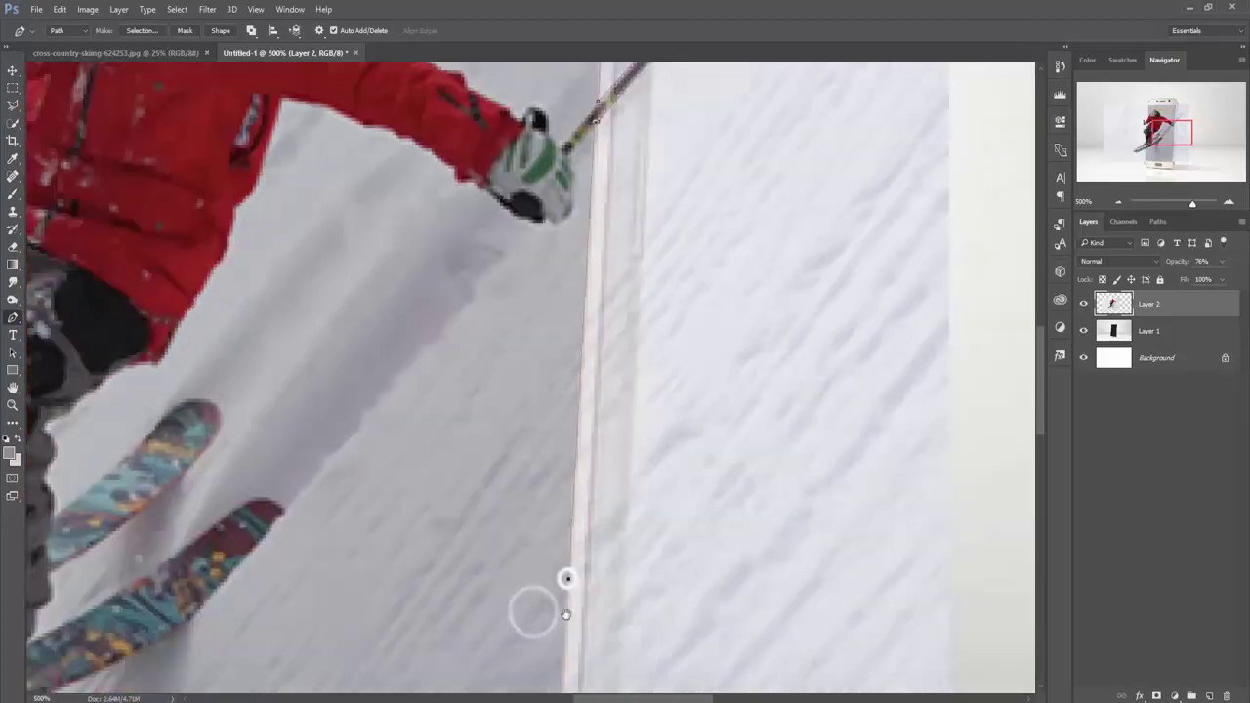
scroll(566, 580, "down", 3)
scroll(566, 631, "down", 3)
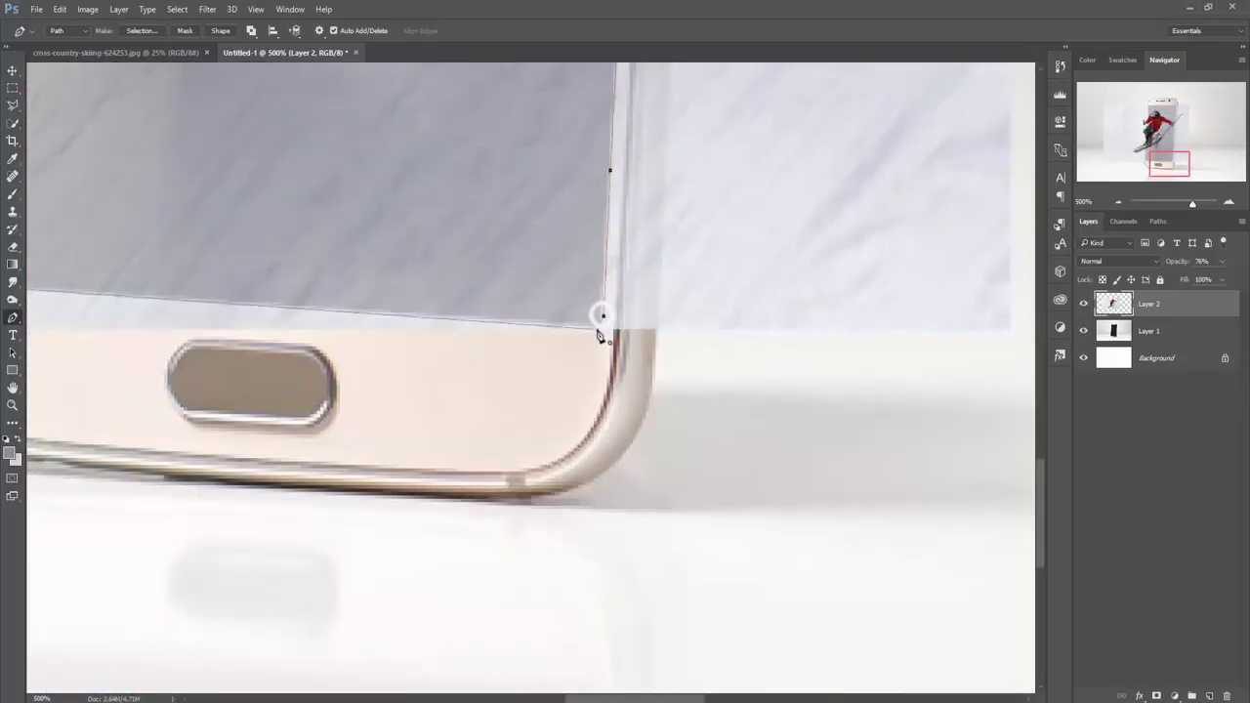
left_click(599, 327)
scroll(614, 356, "down", 3)
scroll(614, 357, "down", 1)
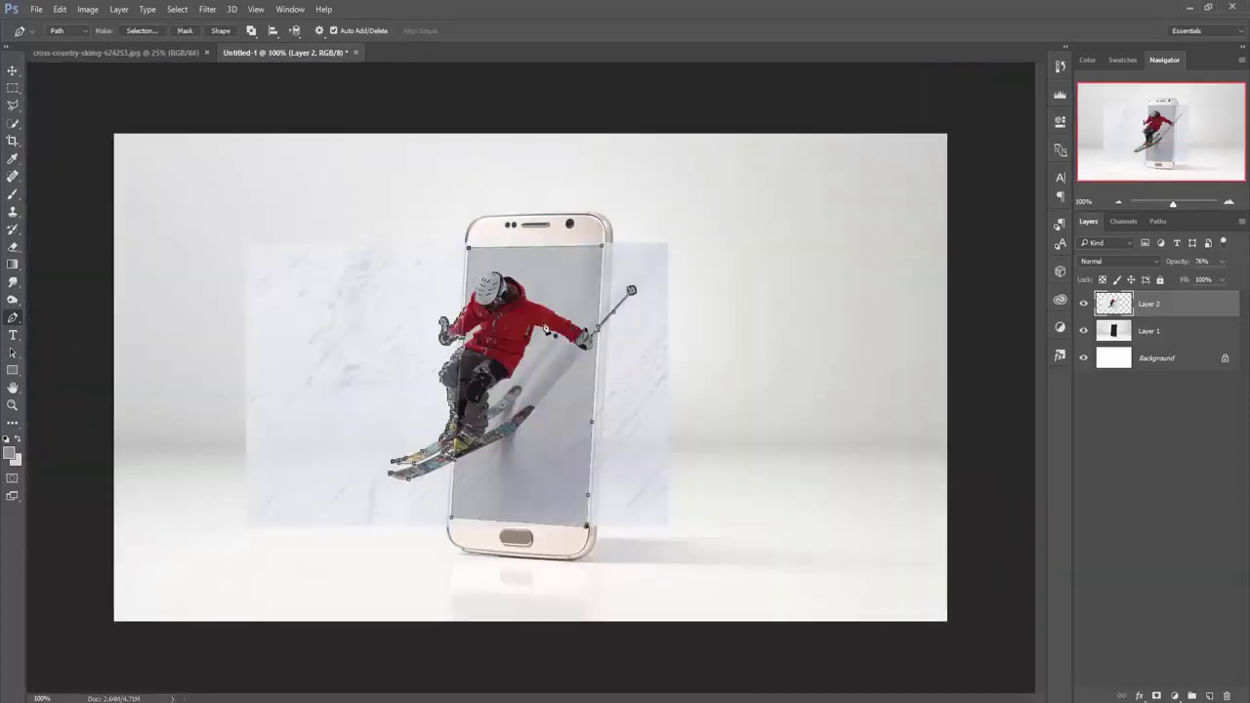
- Convert the closed path into a selection with no feathering
right_click(544, 323)
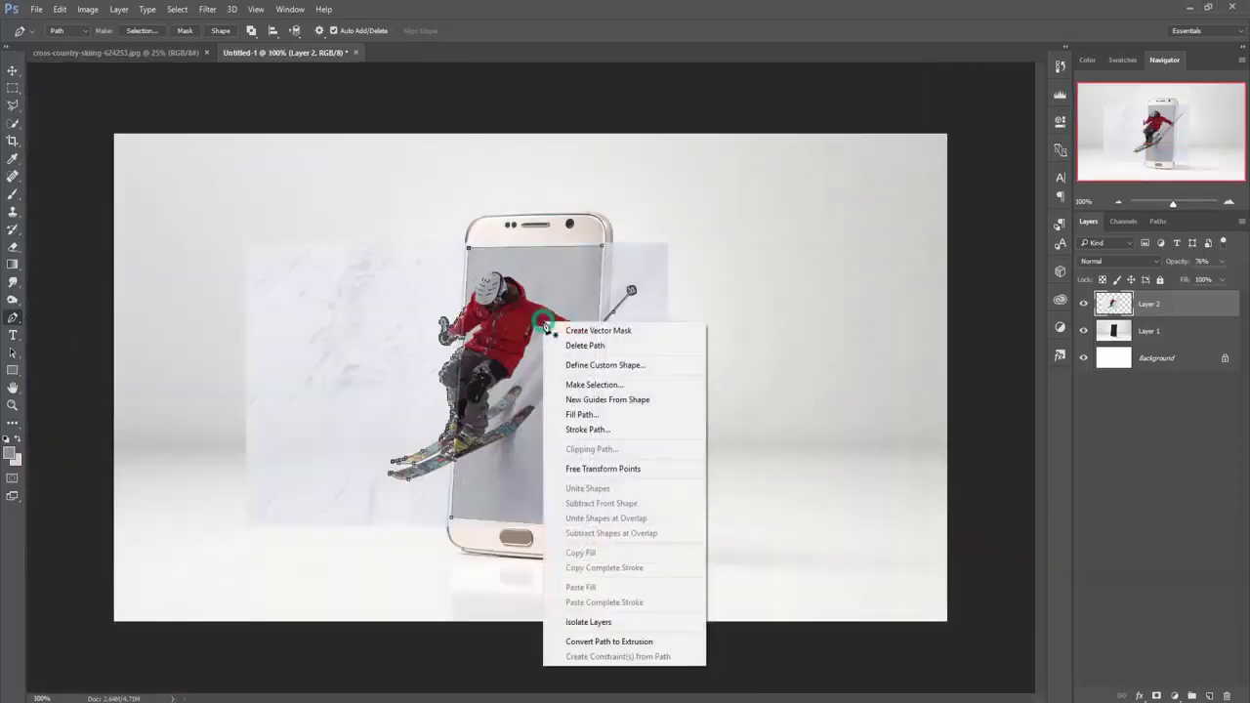
left_click(613, 385)
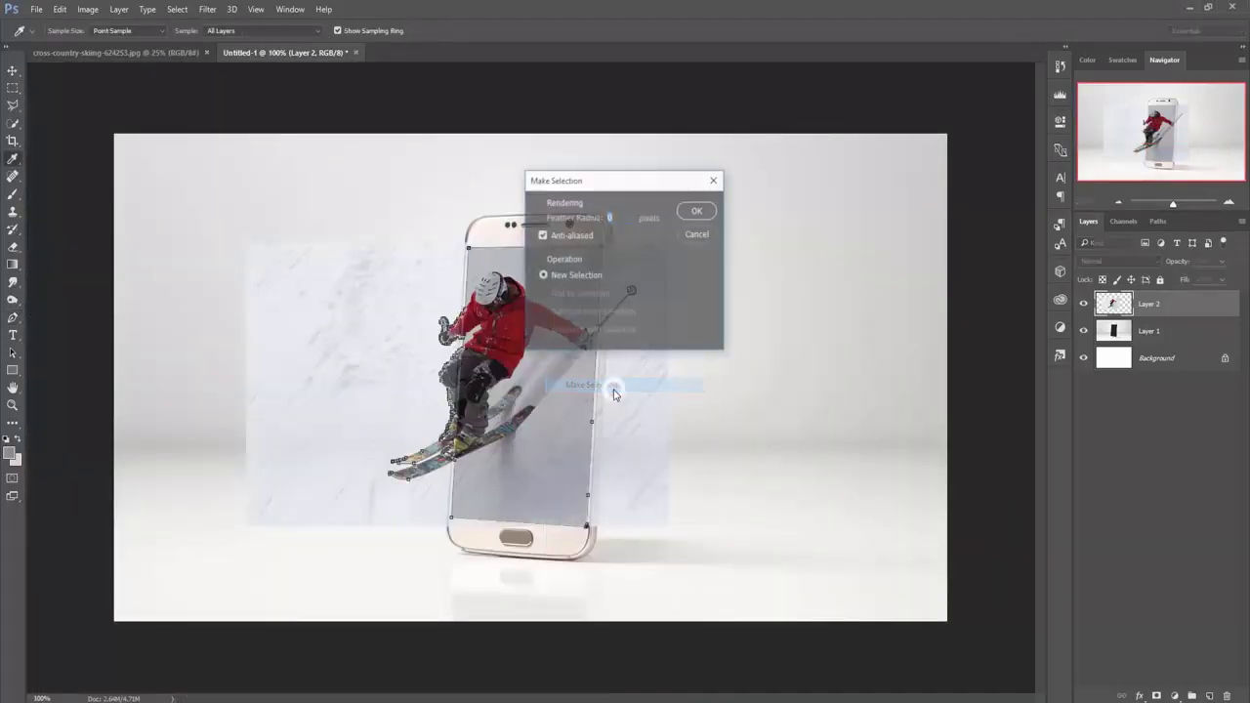
left_click(707, 213)
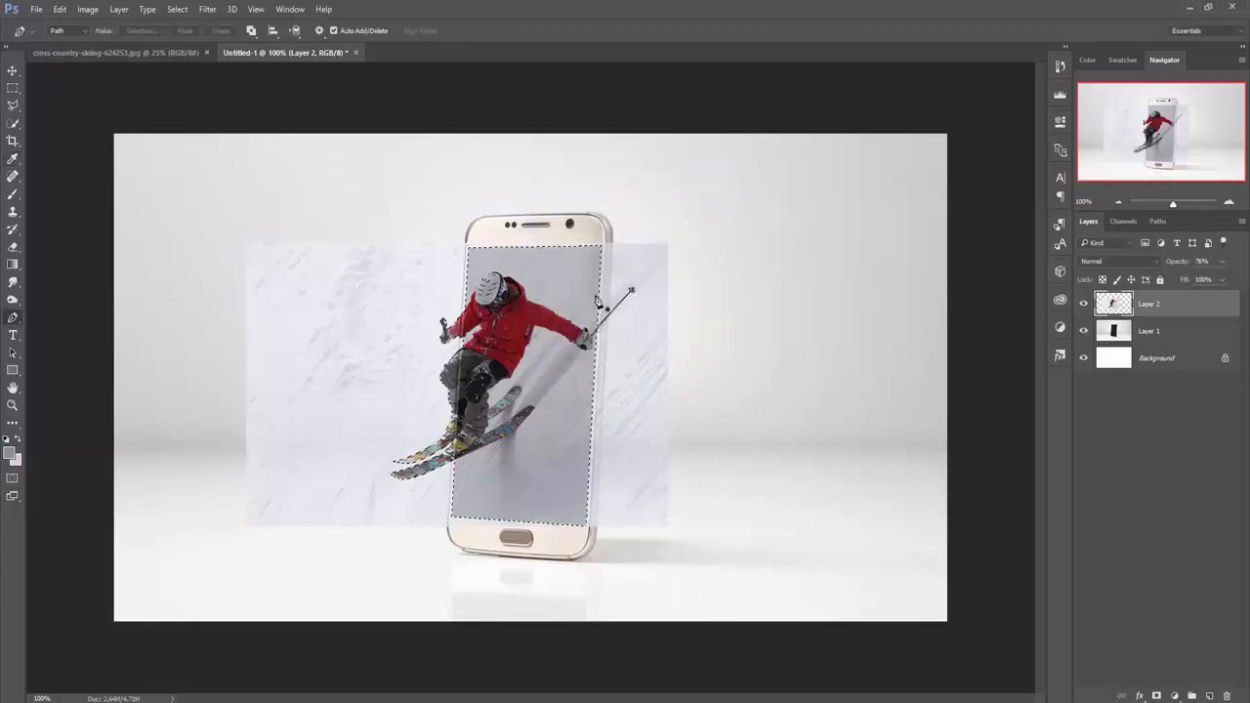
left_click(178, 10)
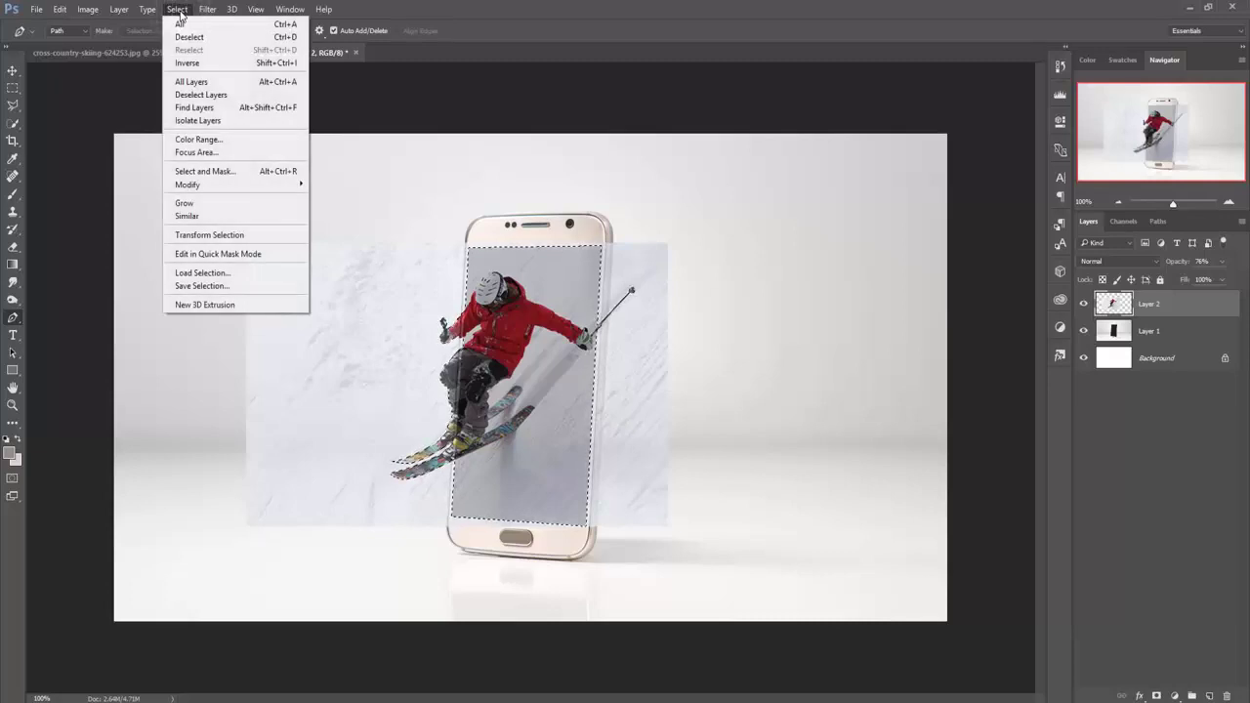
left_click(114, 84)
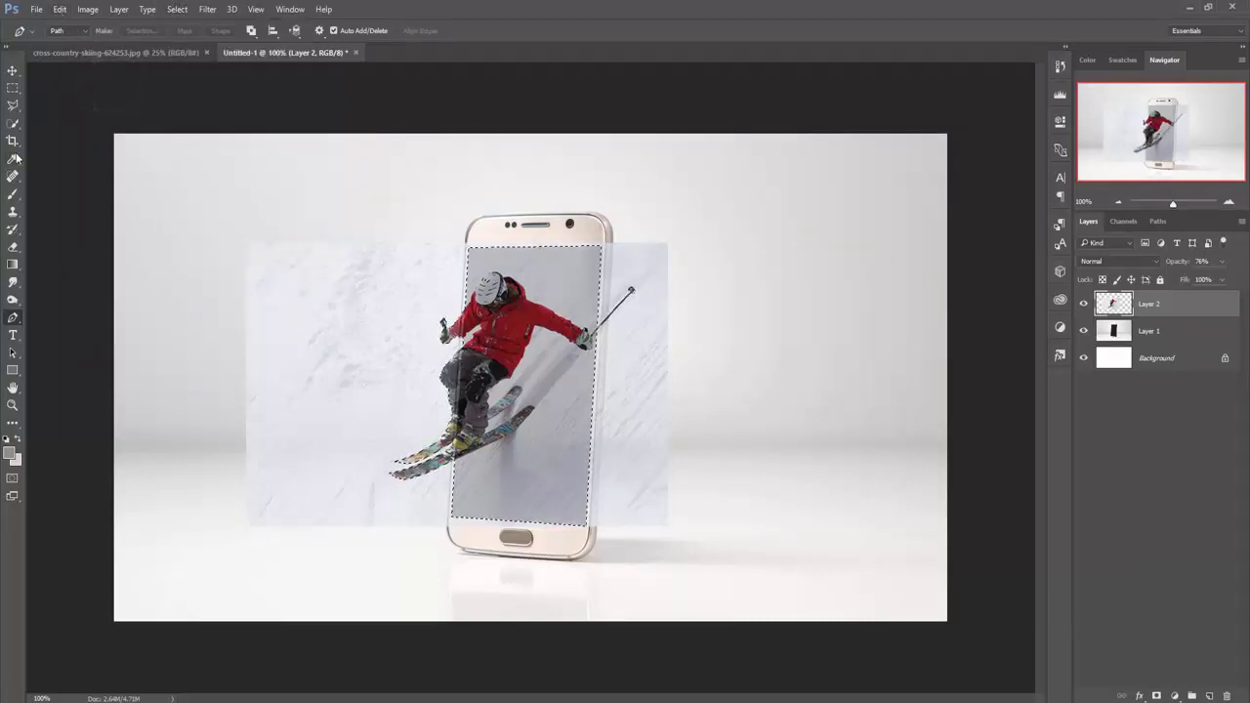
- In Select and Mask, set Output To to New Layer and apply it
left_click(13, 123)
left_click(299, 30)
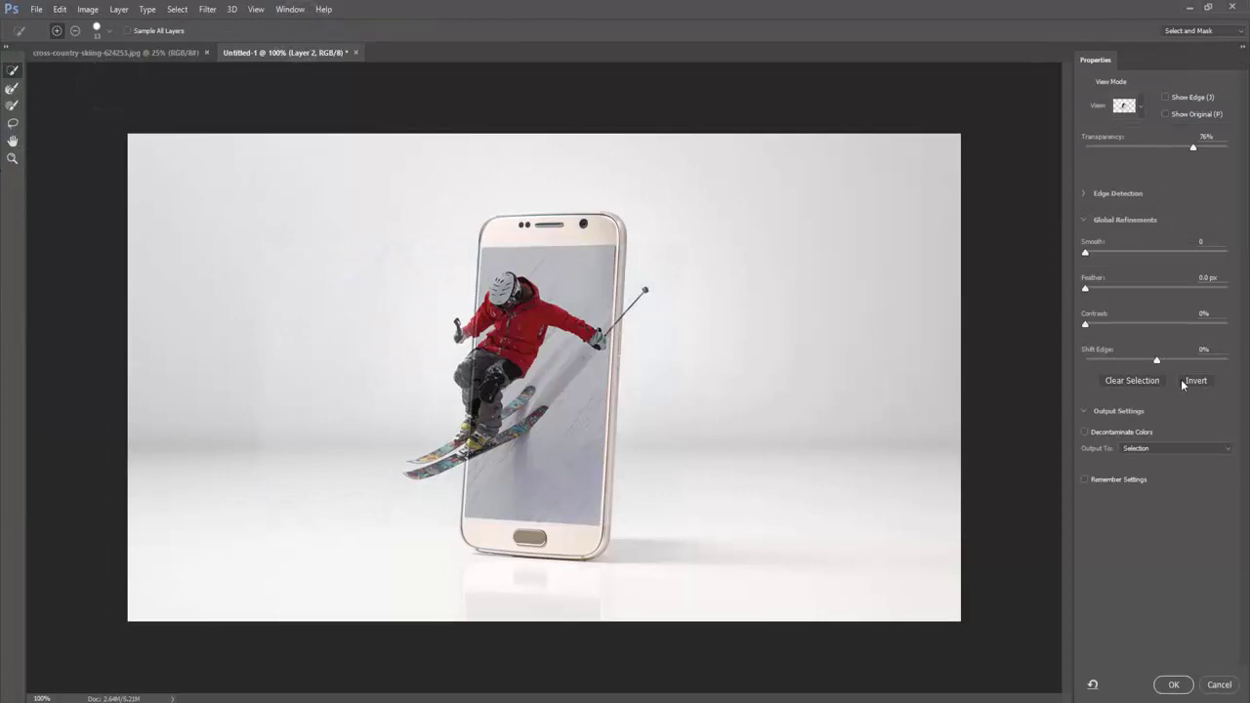
left_click(1182, 448)
left_click(1164, 482)
left_click(1174, 684)
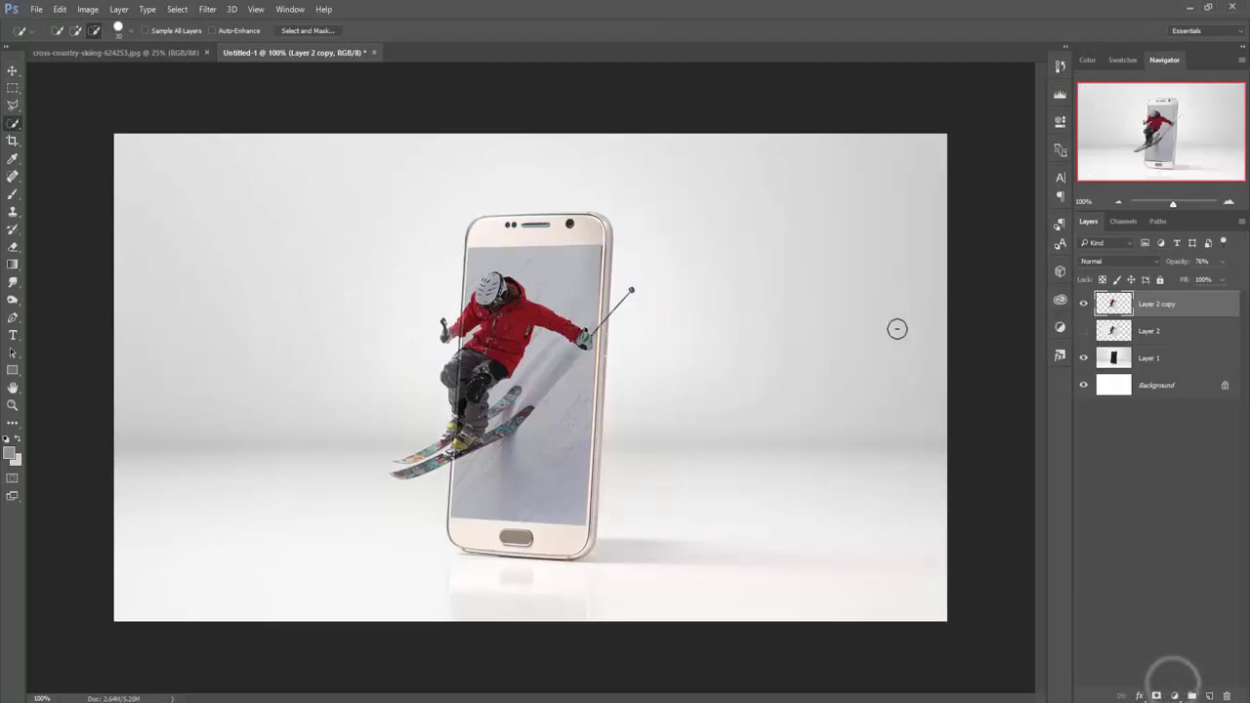
- Set Layer 2 copy to 100% opacity and switch to the cross-country-skiing-624253.jpg document
left_click(10, 72)
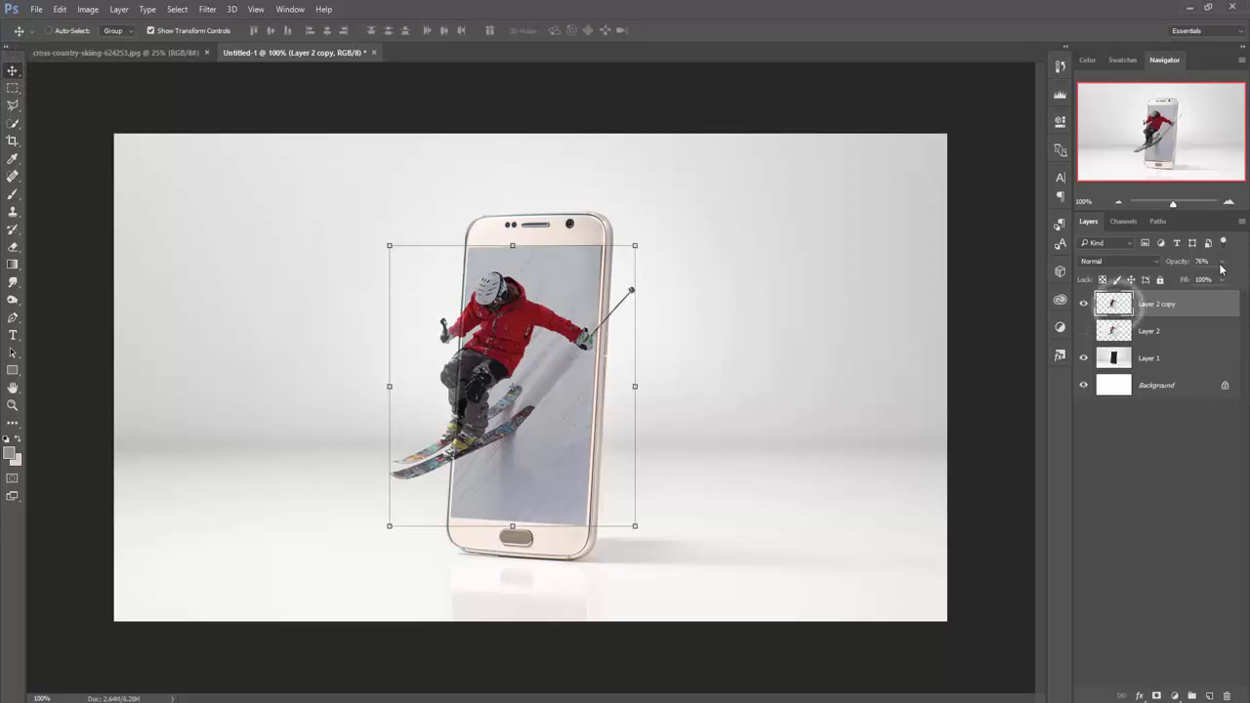
left_click_drag(1220, 261, 1233, 279)
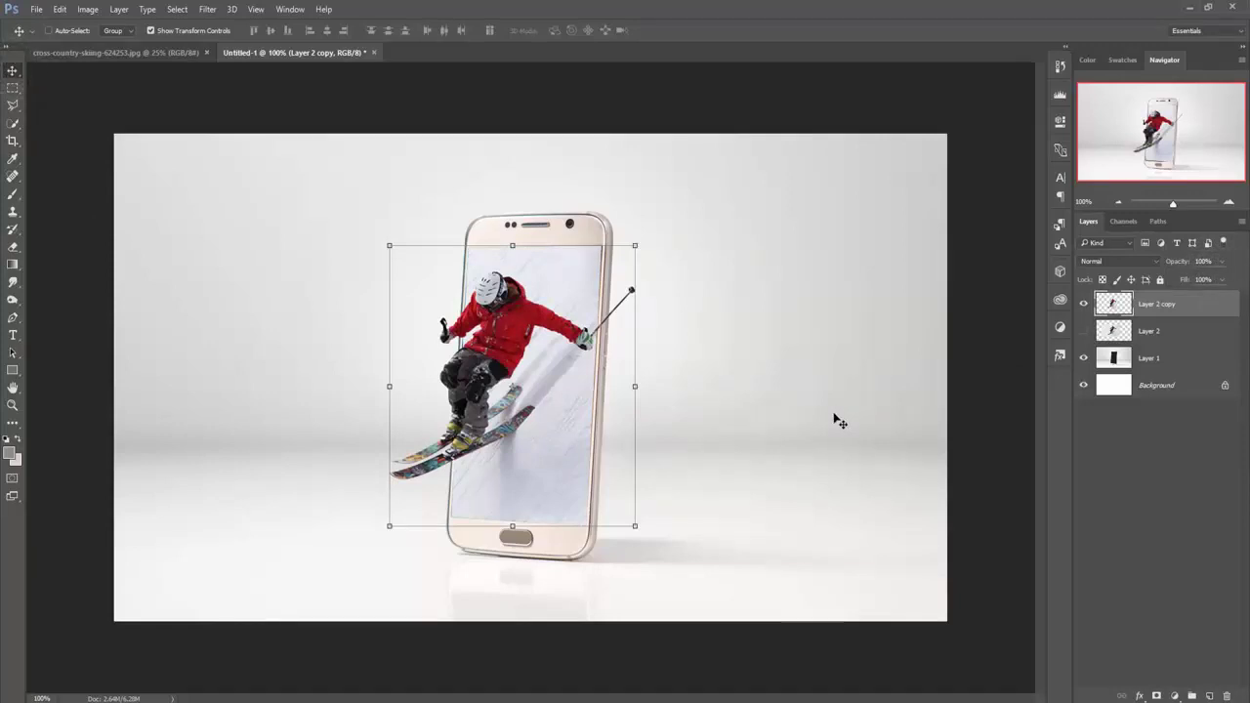
left_click(118, 52)
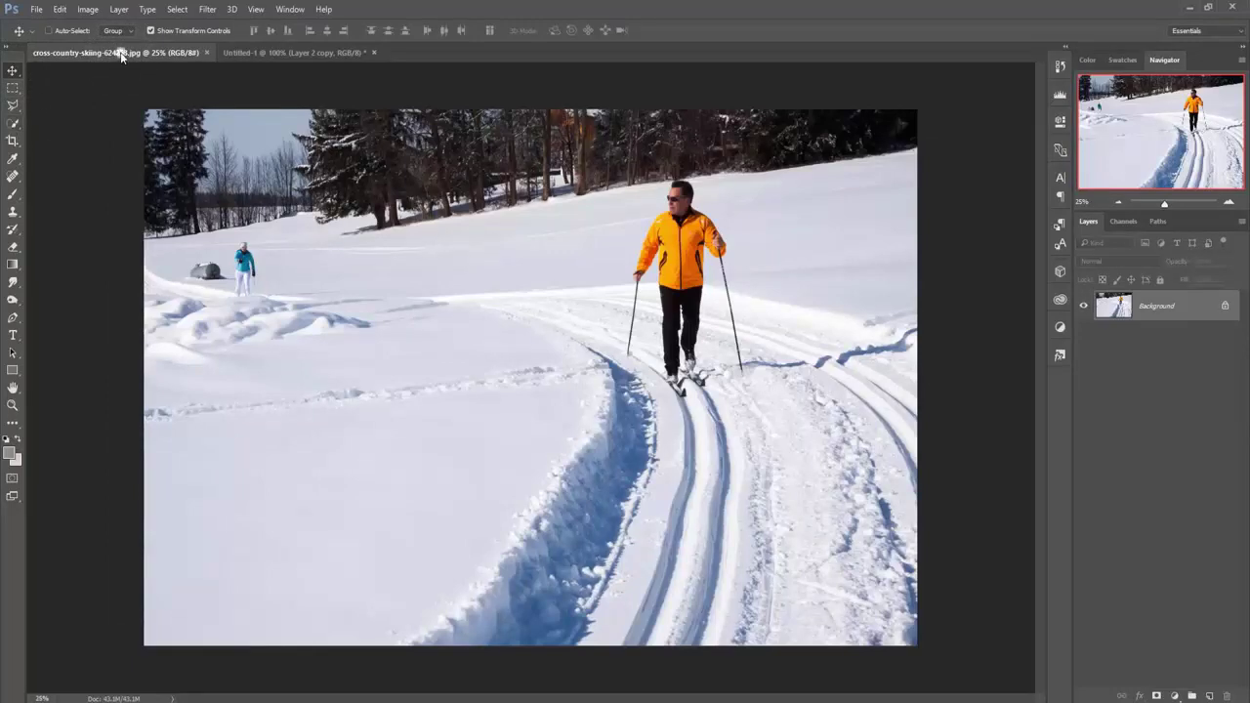
- Copy the cross-country skiing photo into Untitled-1 as Layer 3 and close its window
left_click_drag(120, 55, 595, 100)
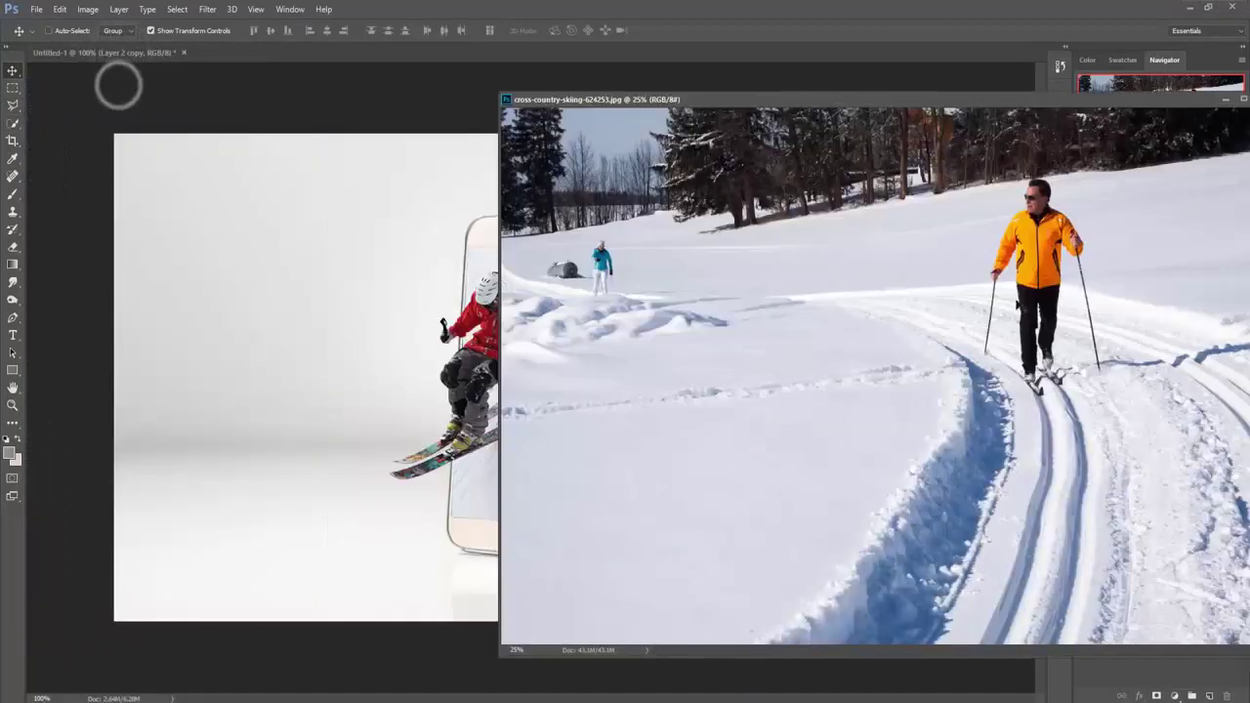
left_click_drag(1006, 326, 422, 418)
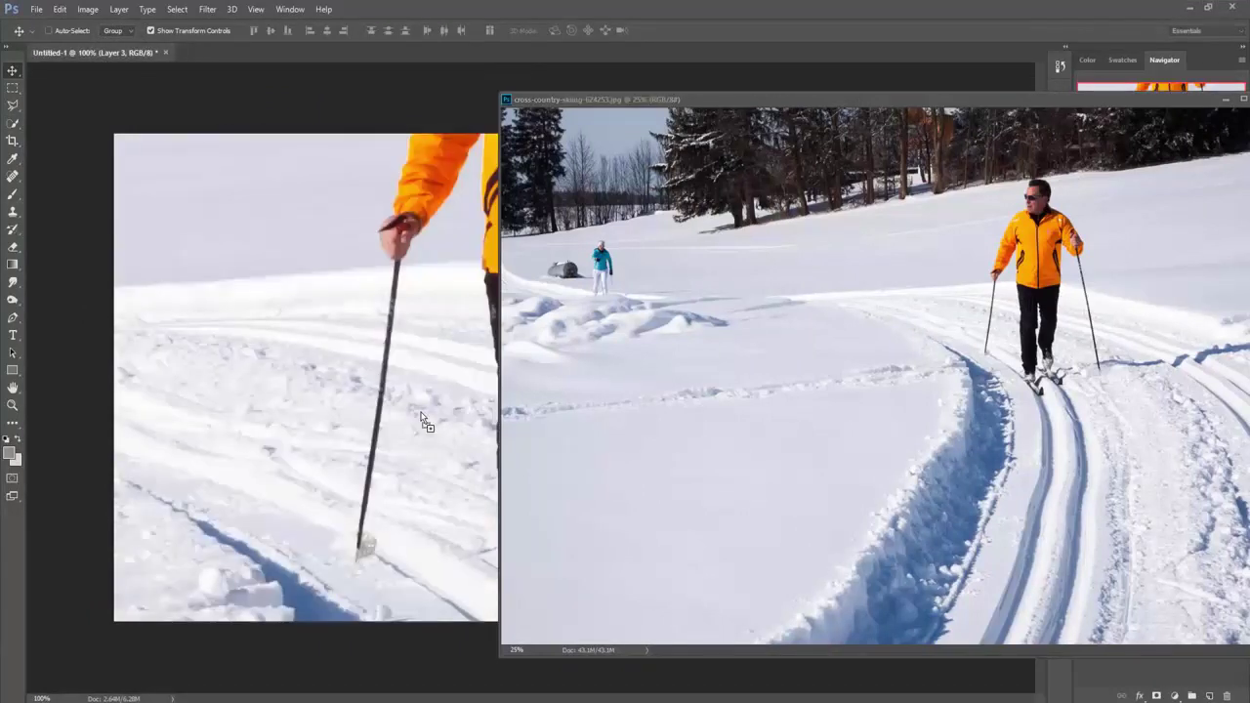
left_click(1228, 101)
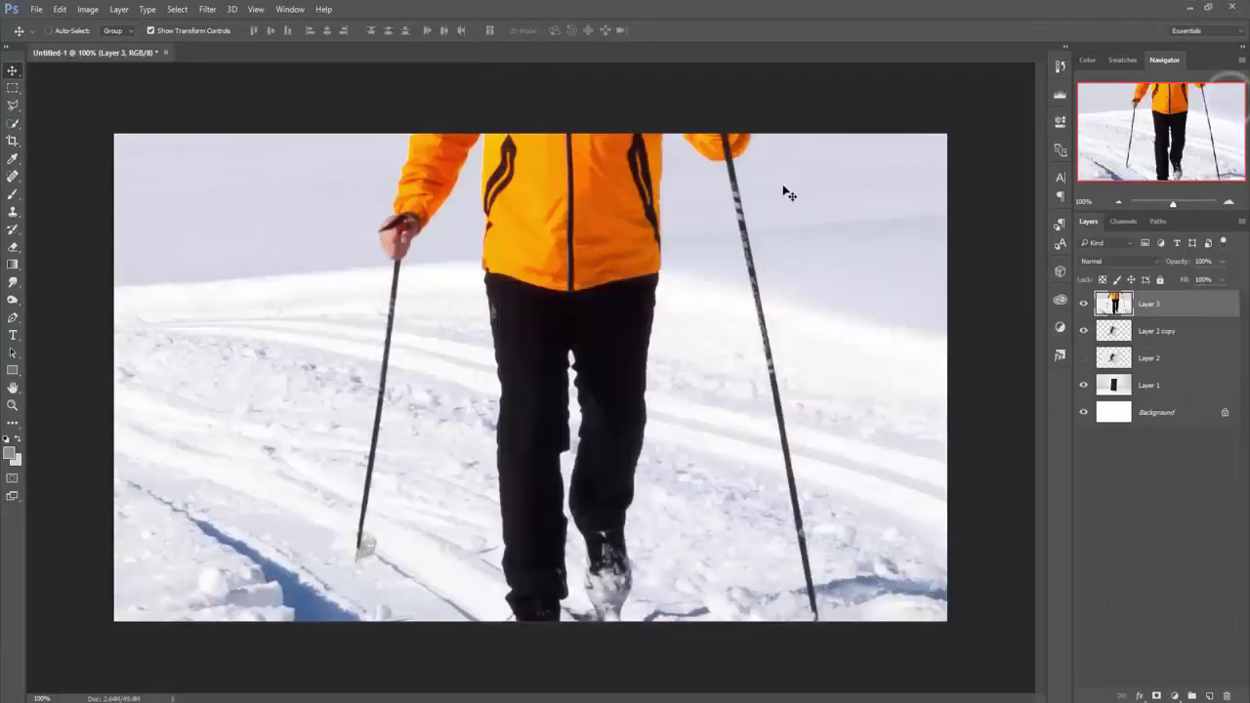
mouse_move(784, 191)
left_mouse_down()
mouse_move(452, 413)
mouse_move(680, 295)
mouse_move(748, 189)
mouse_move(706, 424)
mouse_move(815, 251)
left_mouse_up()
- Scale the skiing photo to about 33% over the phone's lower right and commit
key("ctrl+t")
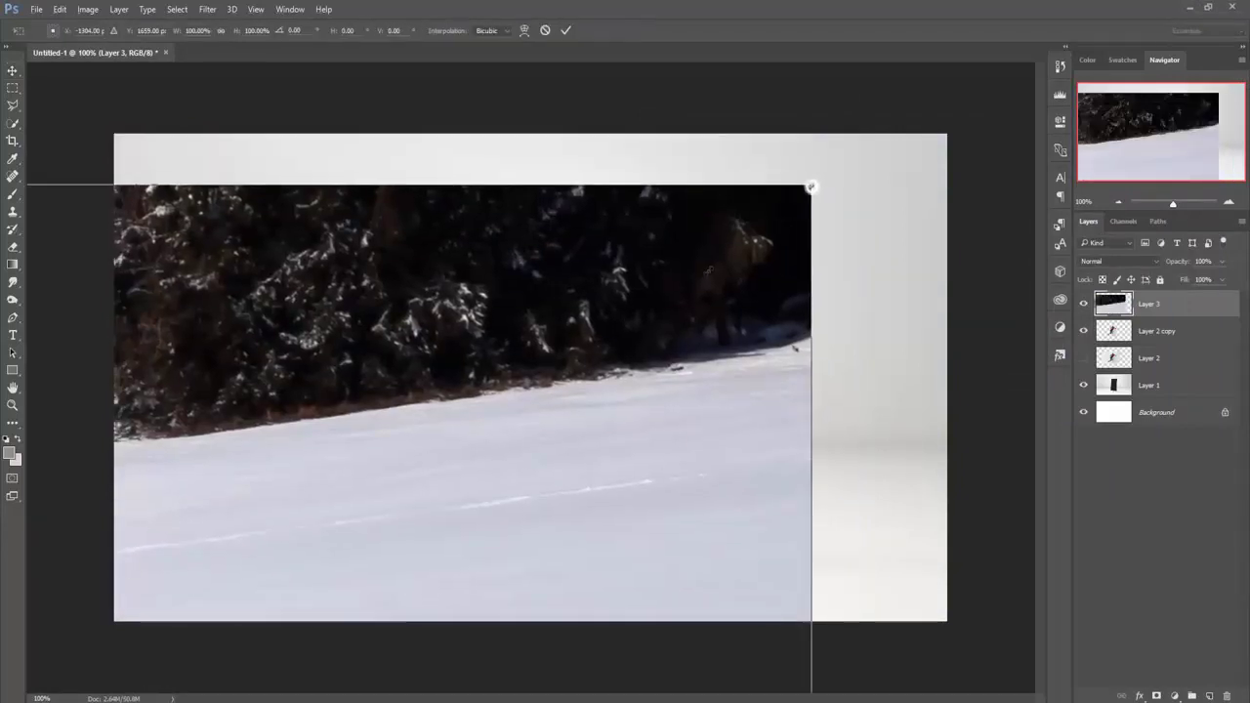
mouse_move(810, 185)
left_mouse_down()
mouse_move(433, 446)
mouse_move(802, 363)
mouse_move(948, 272)
mouse_move(606, 511)
mouse_move(946, 134)
left_mouse_up()
key("Return")
key("ctrl+minus")
key("ctrl+minus")
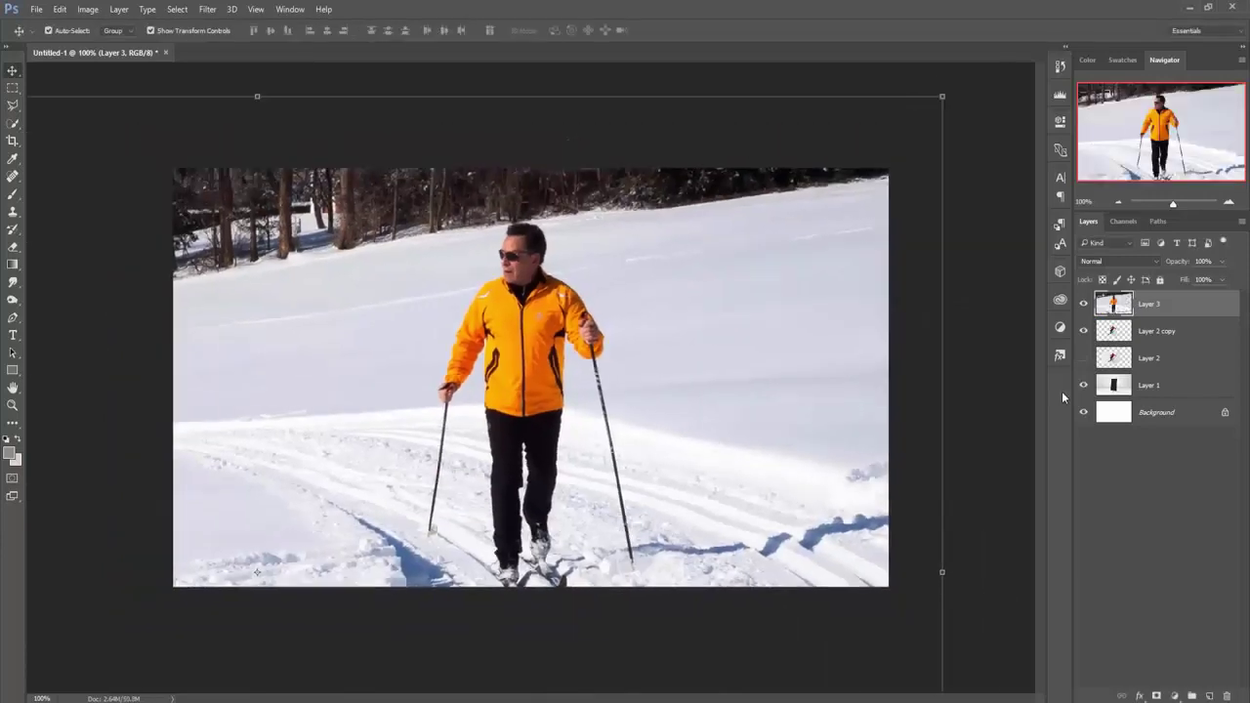
left_click_drag(770, 214, 460, 427)
mouse_move(429, 483)
left_mouse_down()
mouse_move(644, 366)
mouse_move(663, 423)
left_mouse_up()
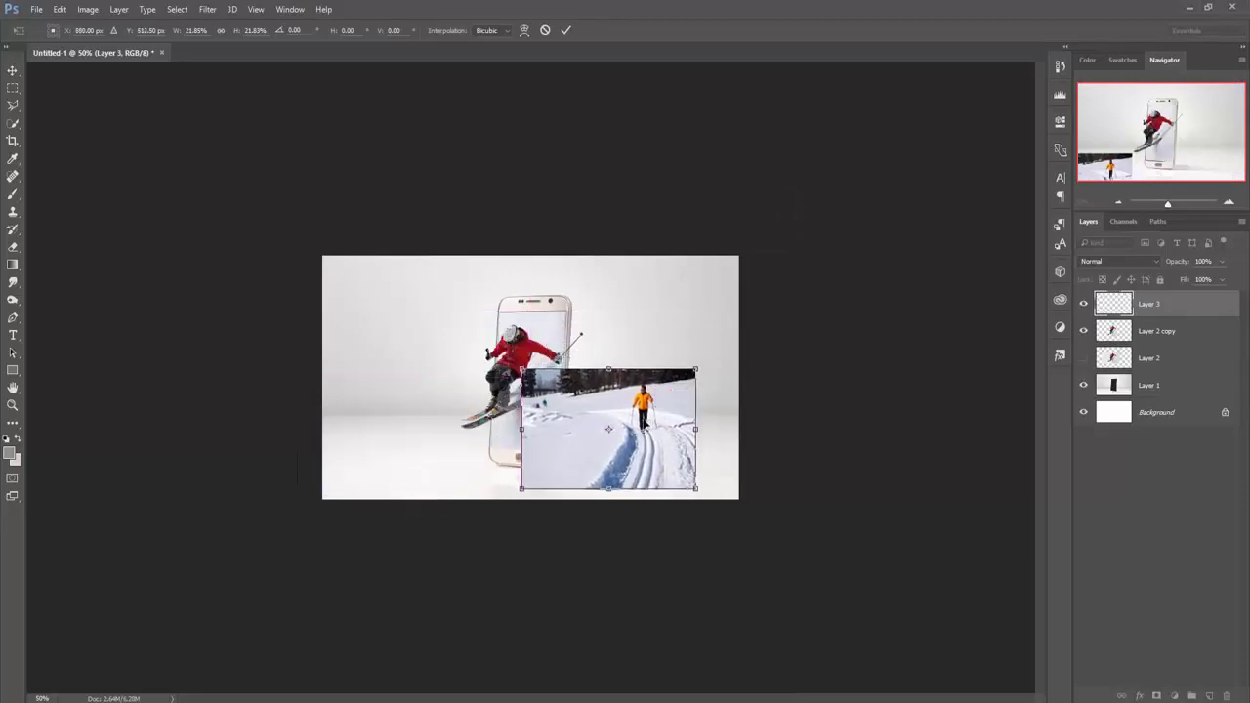
left_click_drag(696, 370, 740, 336)
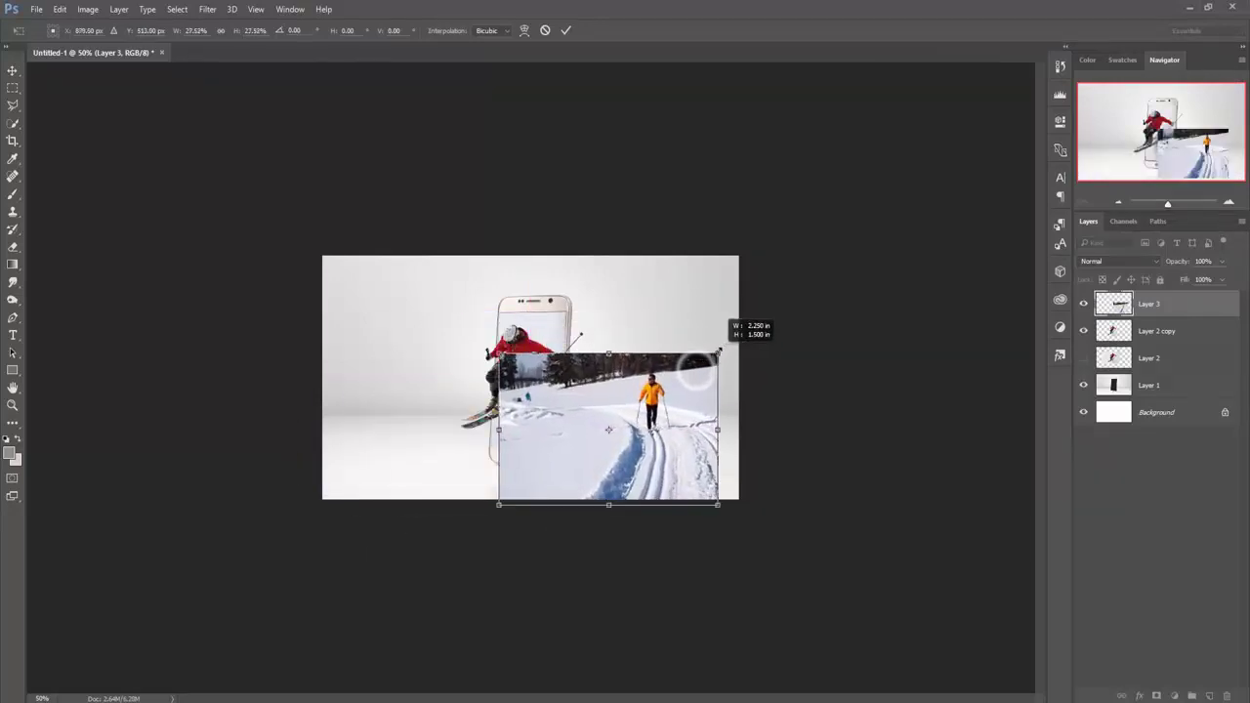
left_click_drag(705, 418, 686, 426)
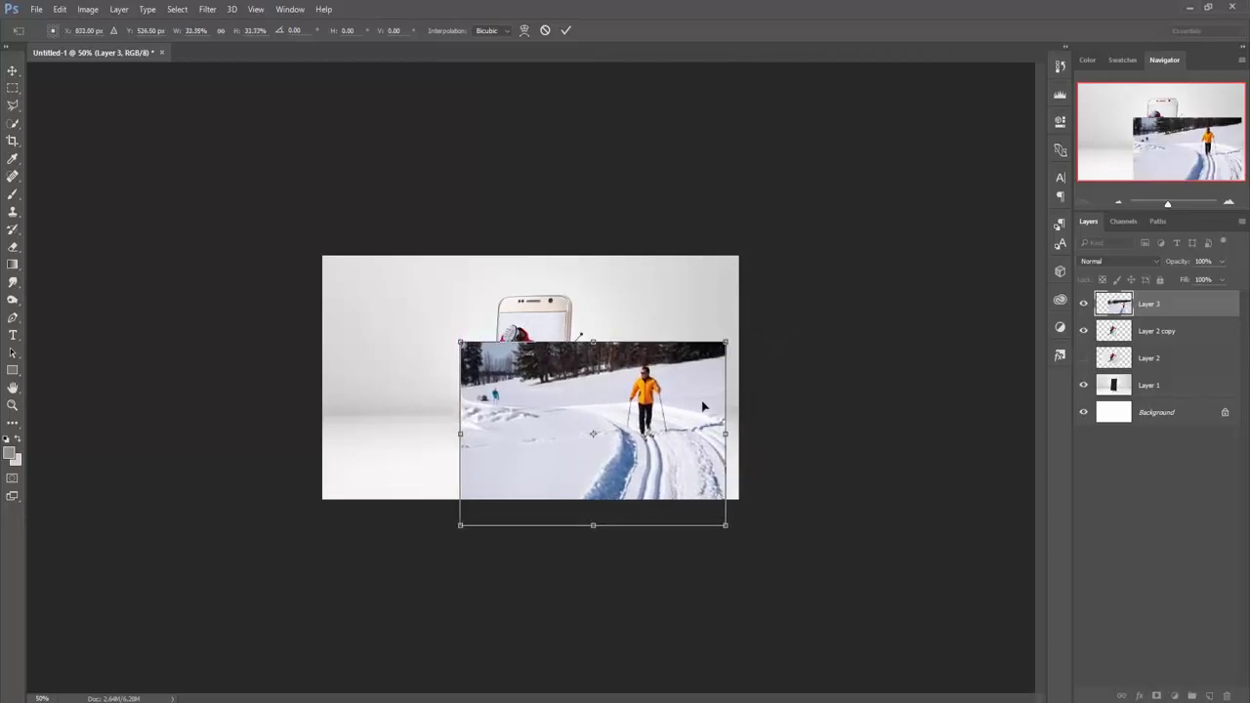
left_click(566, 32)
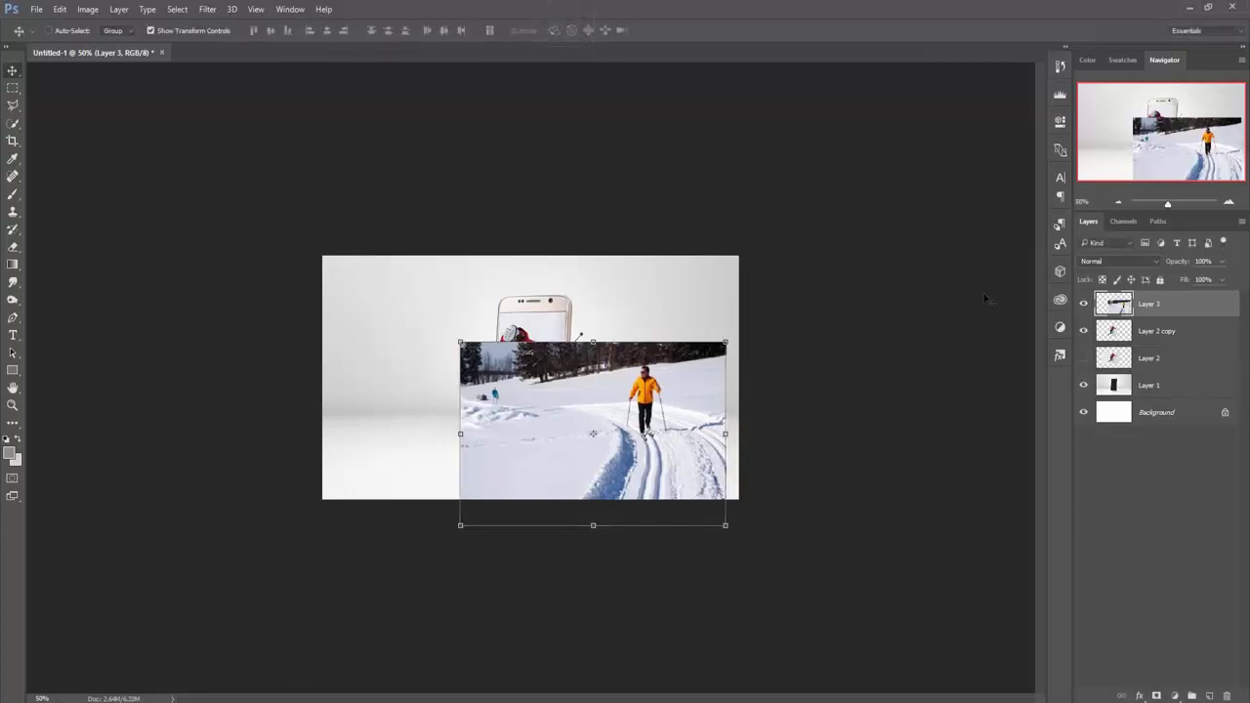
- Lower Layer 3 to 49% opacity and shift it left and down
left_click_drag(1222, 262, 1193, 279)
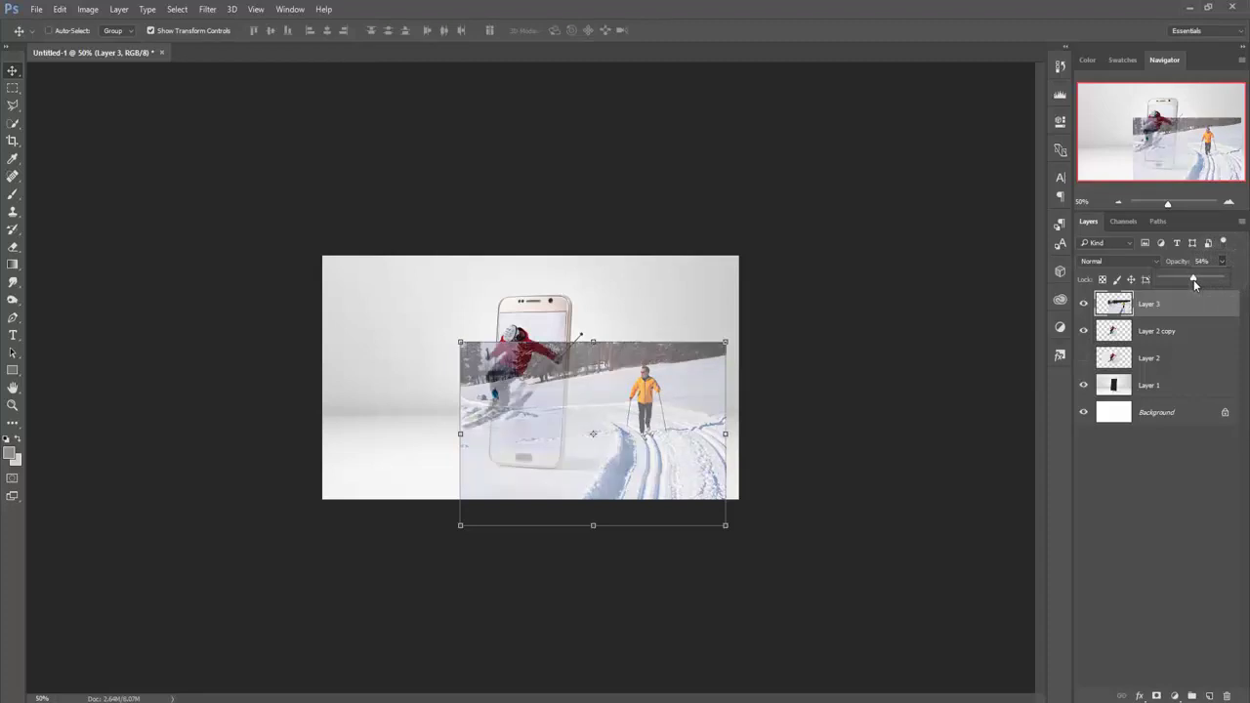
left_click_drag(1192, 279, 1189, 280)
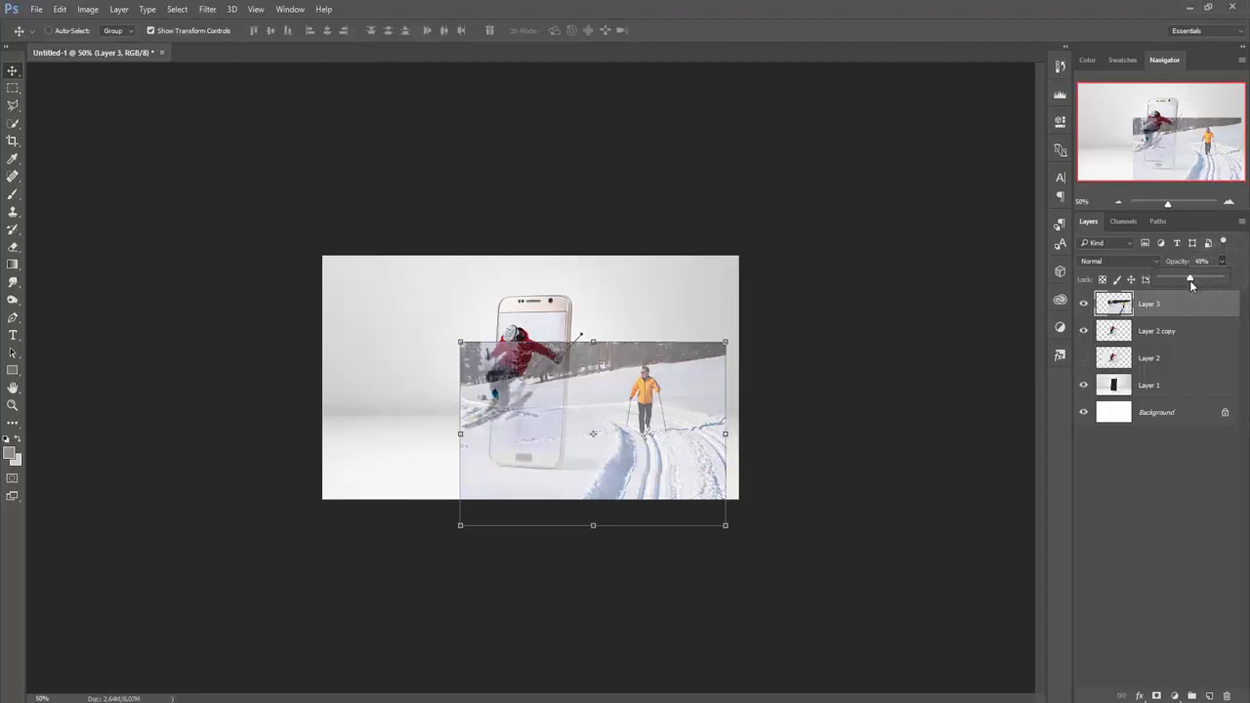
left_click_drag(661, 401, 636, 411)
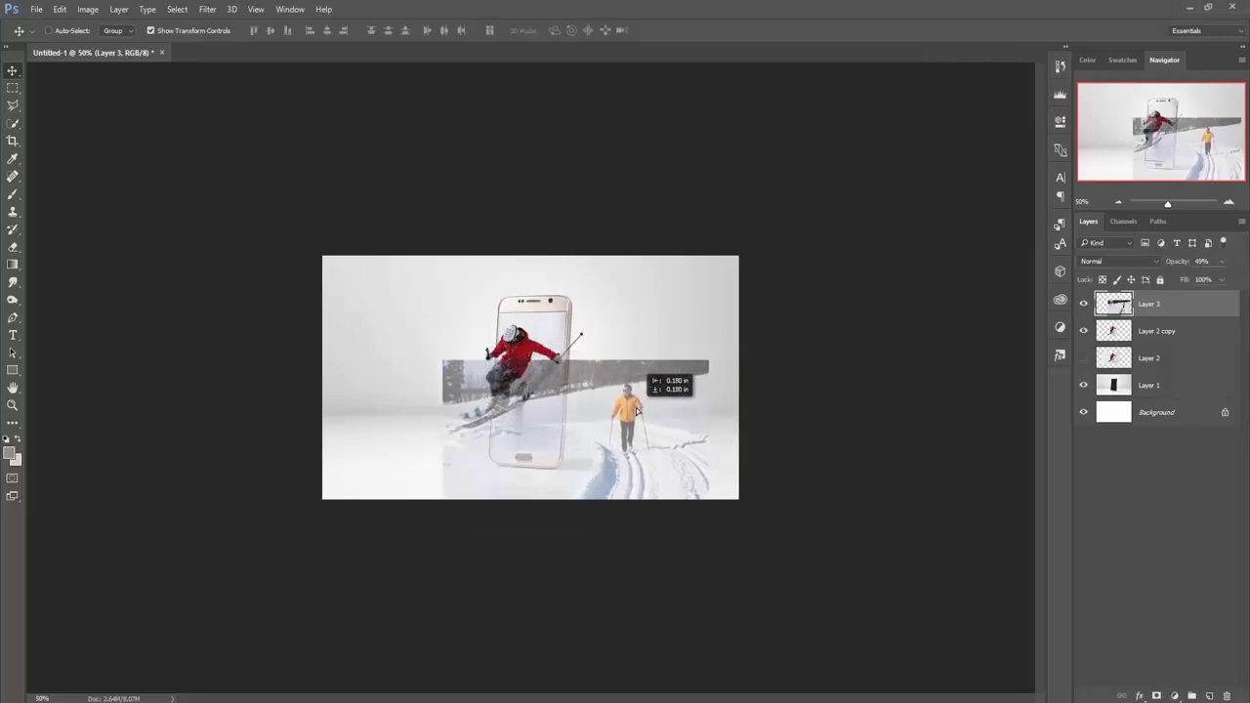
left_click_drag(643, 417, 651, 418)
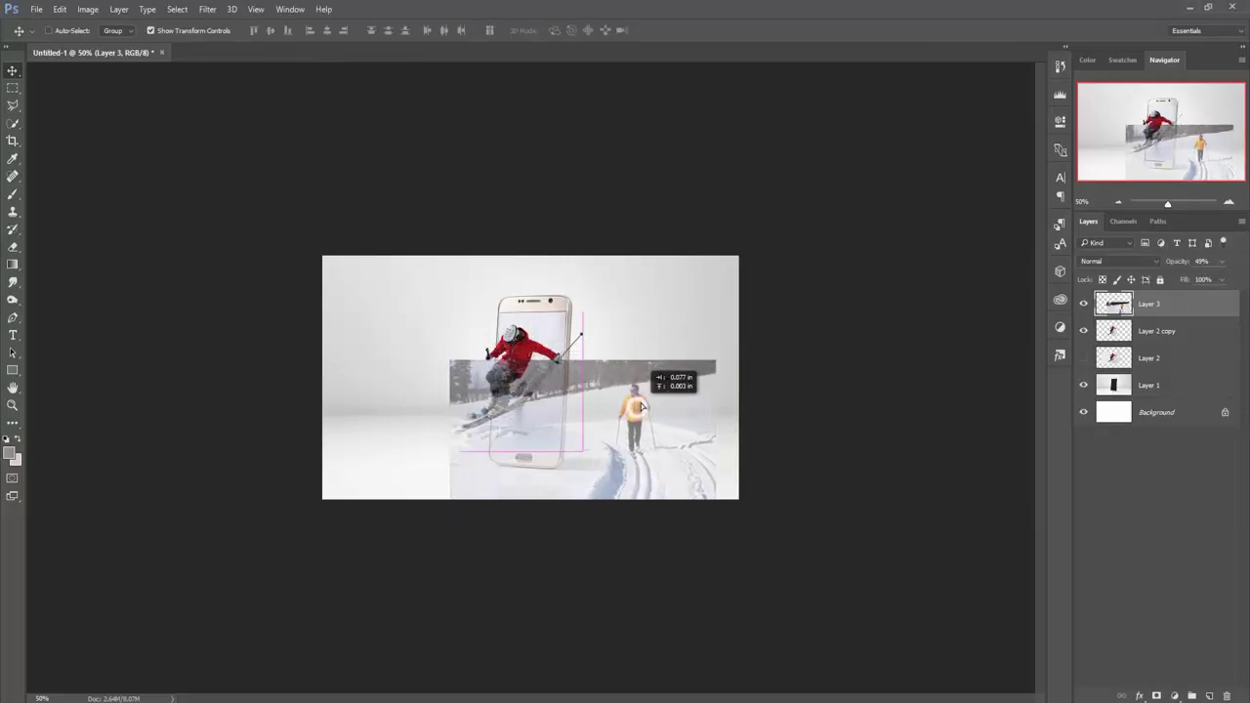
- Enlarge the skiing photo to about 132%, commit, and zoom to 100%
left_click_drag(716, 361, 748, 328)
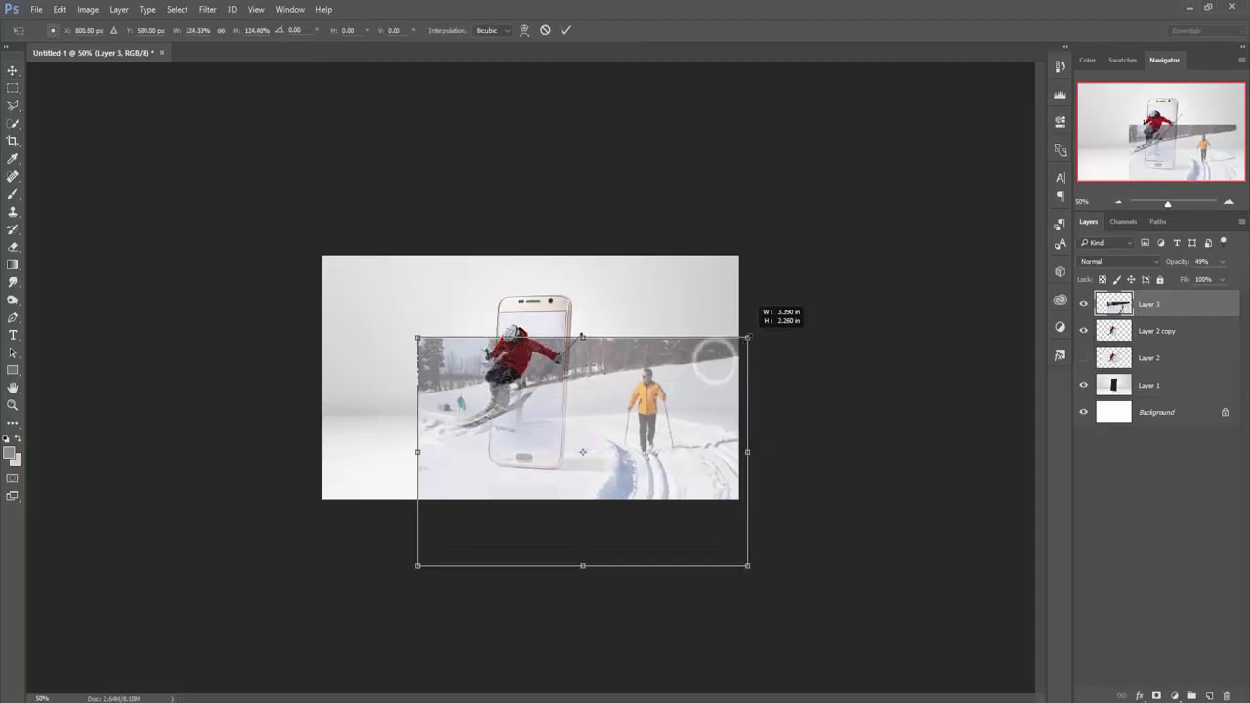
left_click_drag(641, 418, 637, 420)
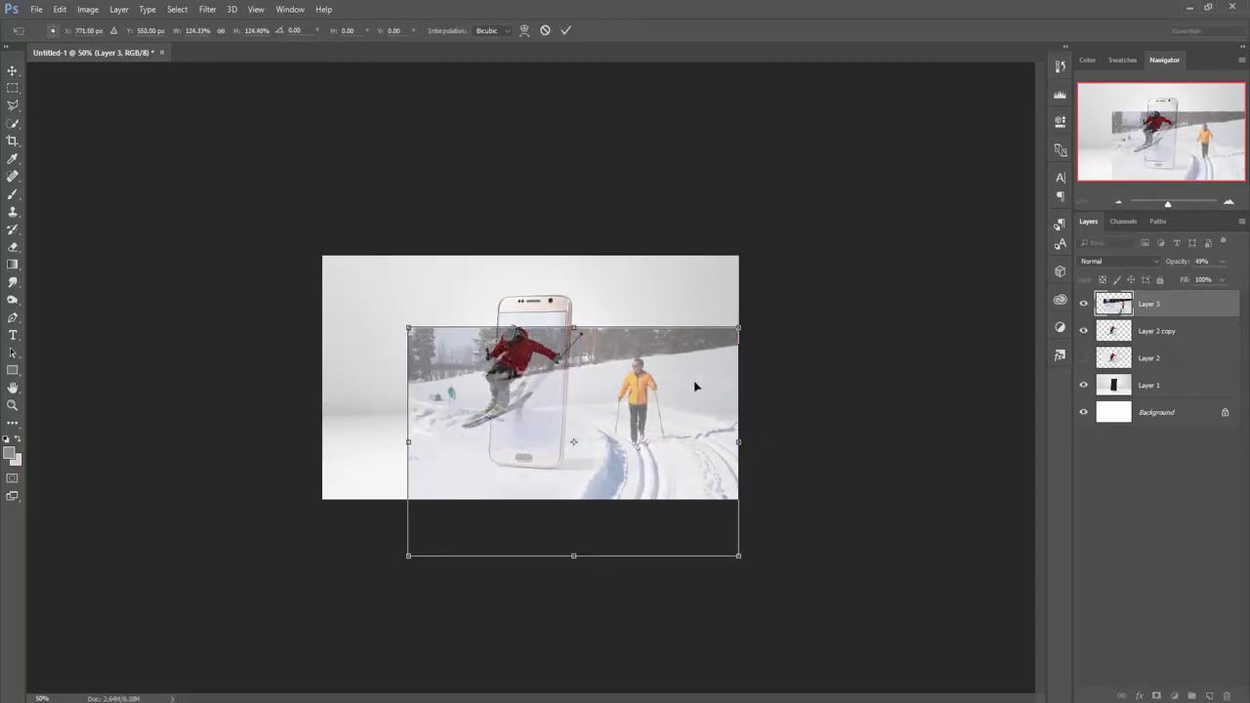
left_click_drag(738, 328, 746, 321)
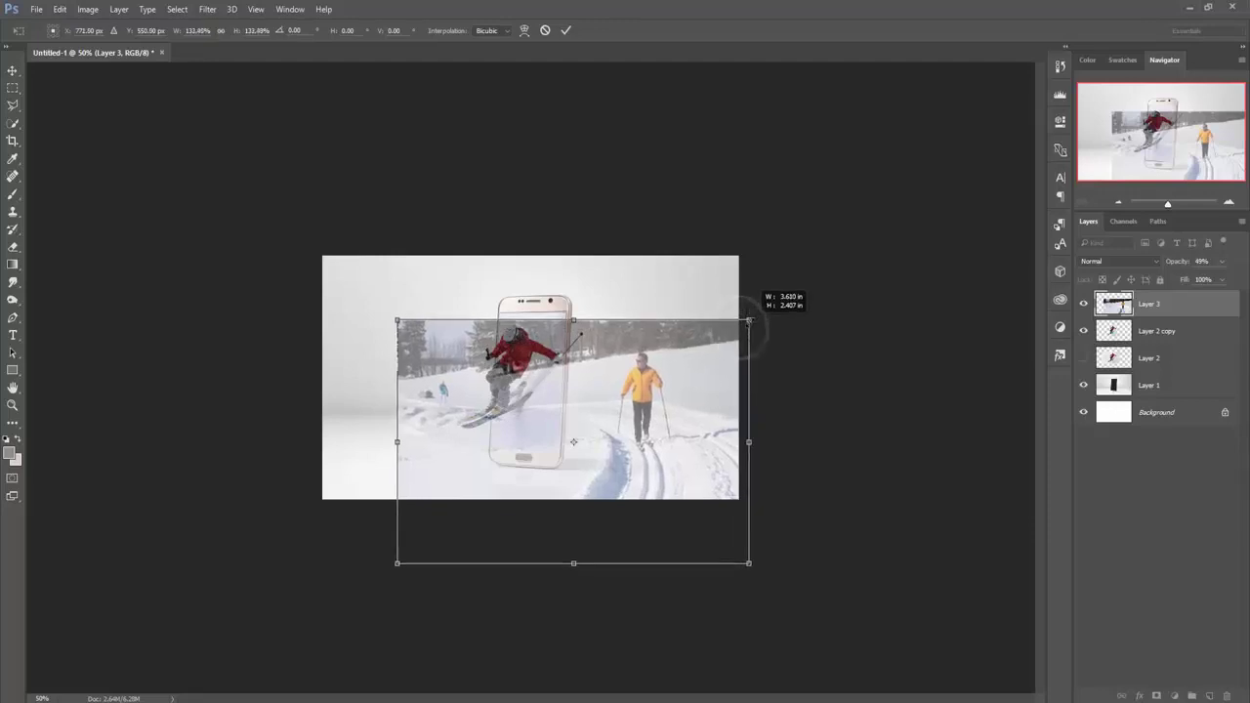
left_click_drag(639, 436, 633, 440)
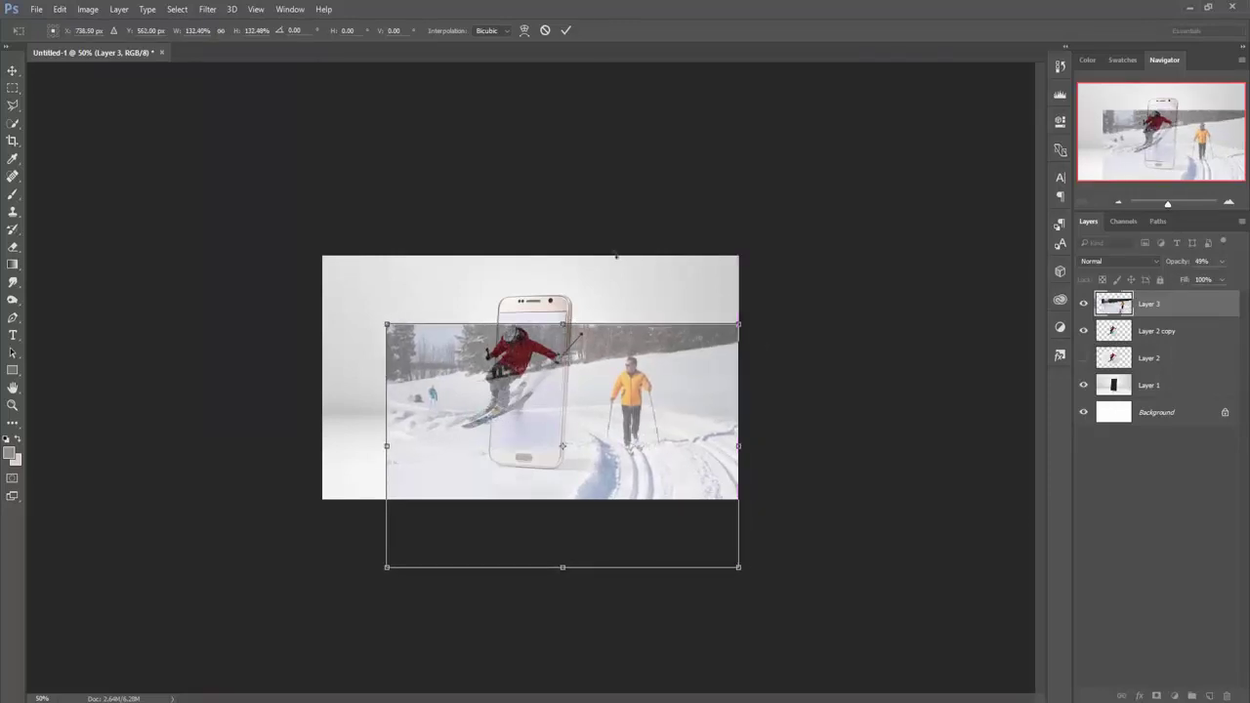
left_click(567, 30)
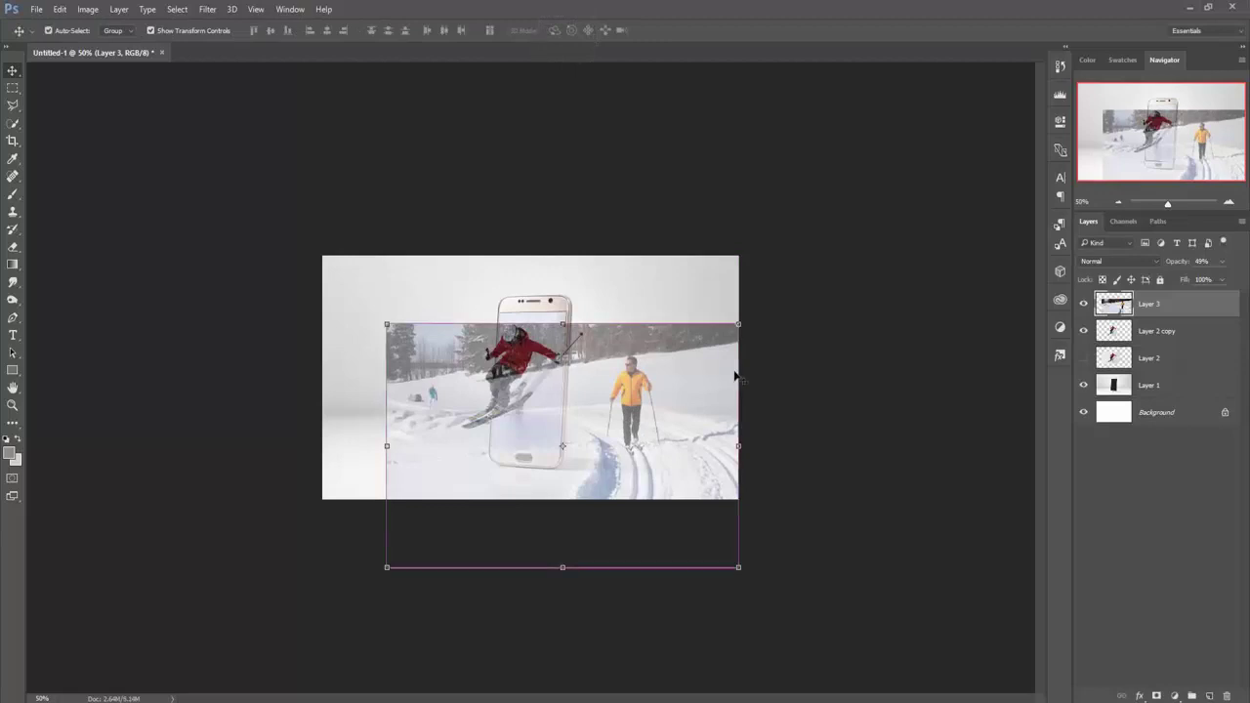
key("ctrl+plus")
key("ctrl+plus")
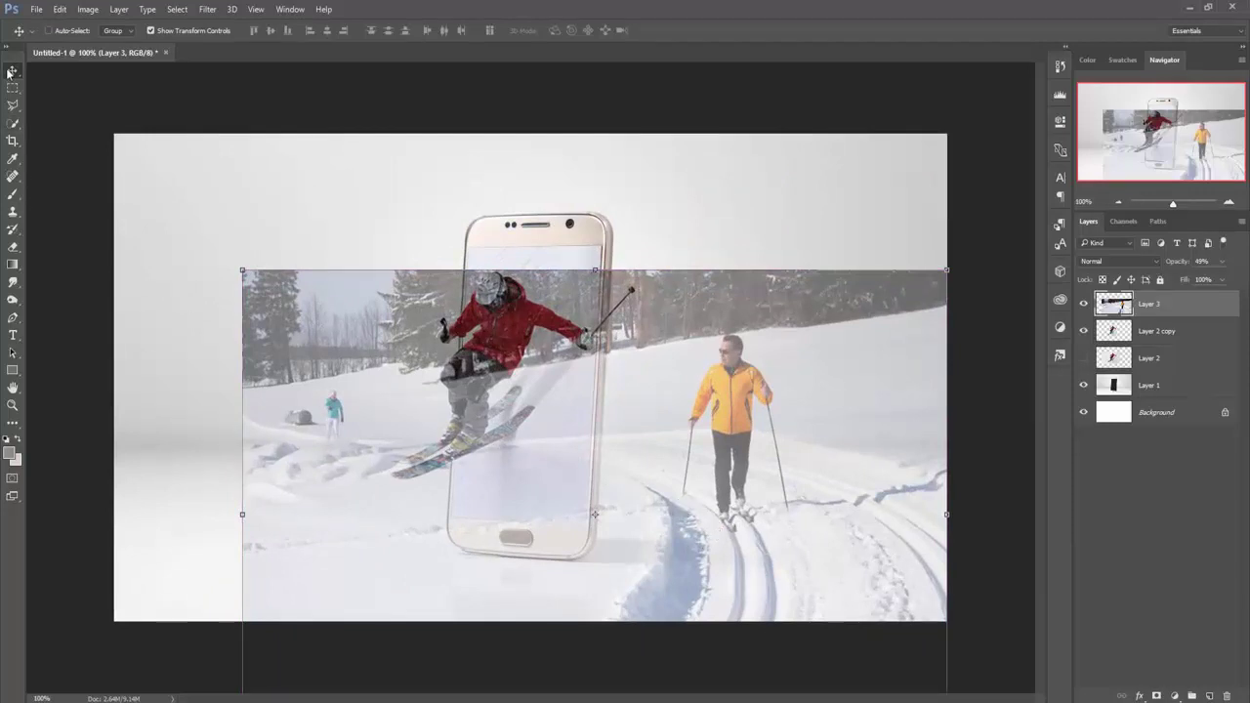
- Start a Pen path at the phone's right edge, curving down along the ski track
left_click(12, 318)
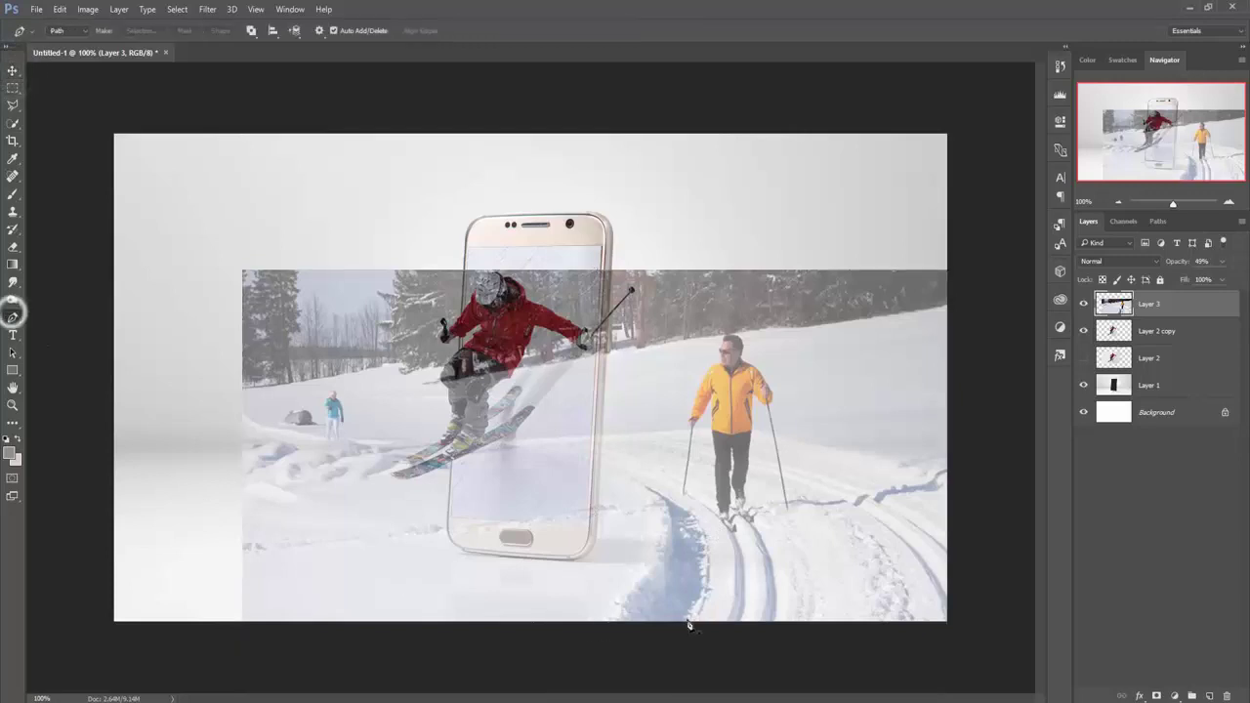
left_click(599, 467)
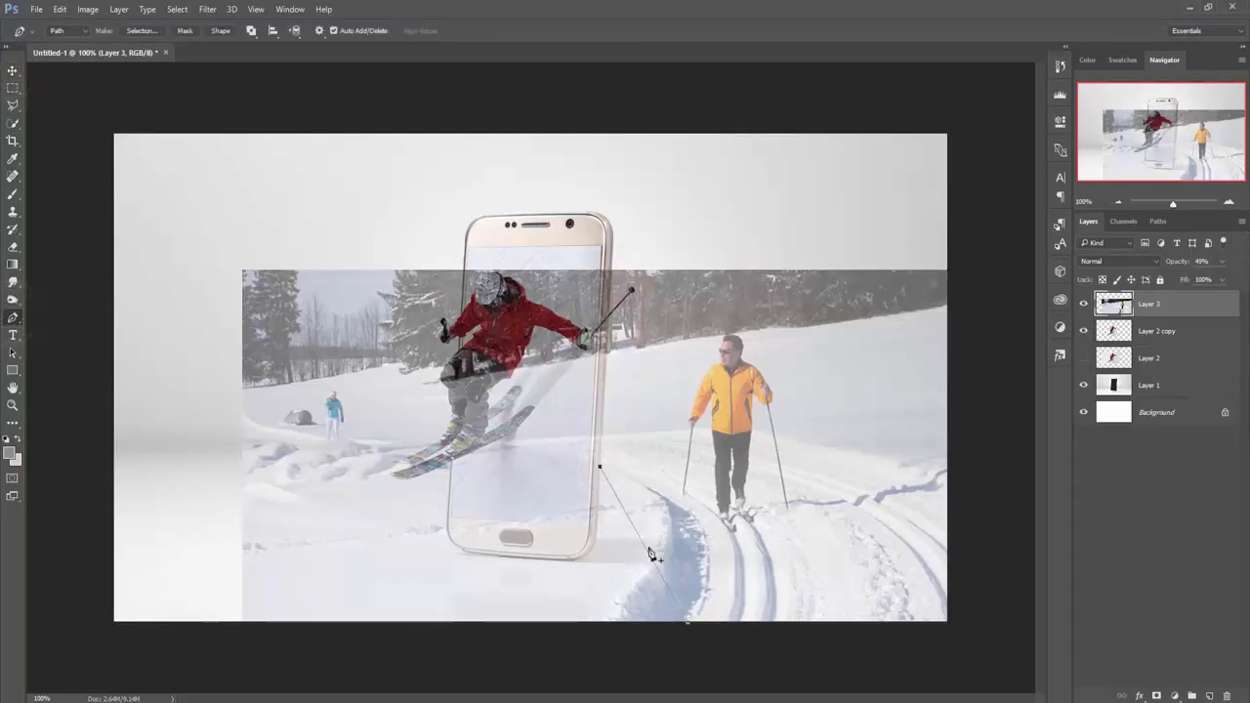
left_click_drag(698, 517, 721, 557)
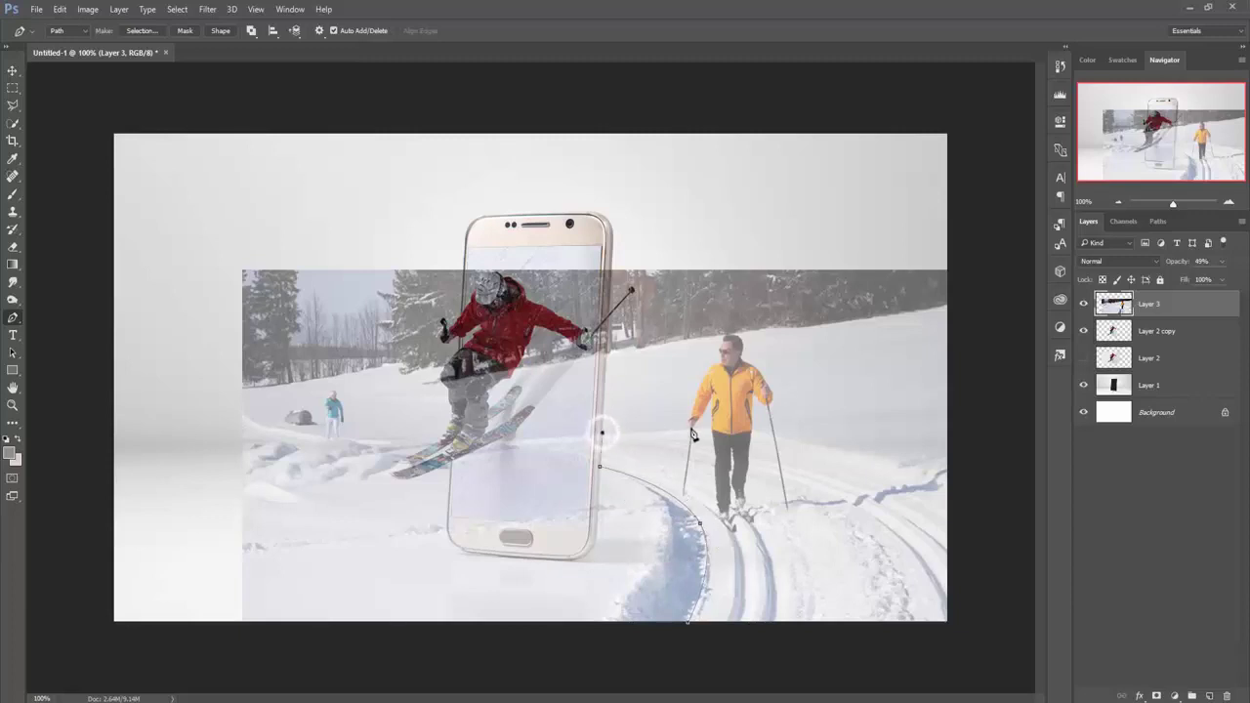
left_click_drag(602, 433, 670, 437)
- Trace the yellow-jacket skier's arm, head and side, then curve along the track to the right edge
scroll(670, 437, "up", 2)
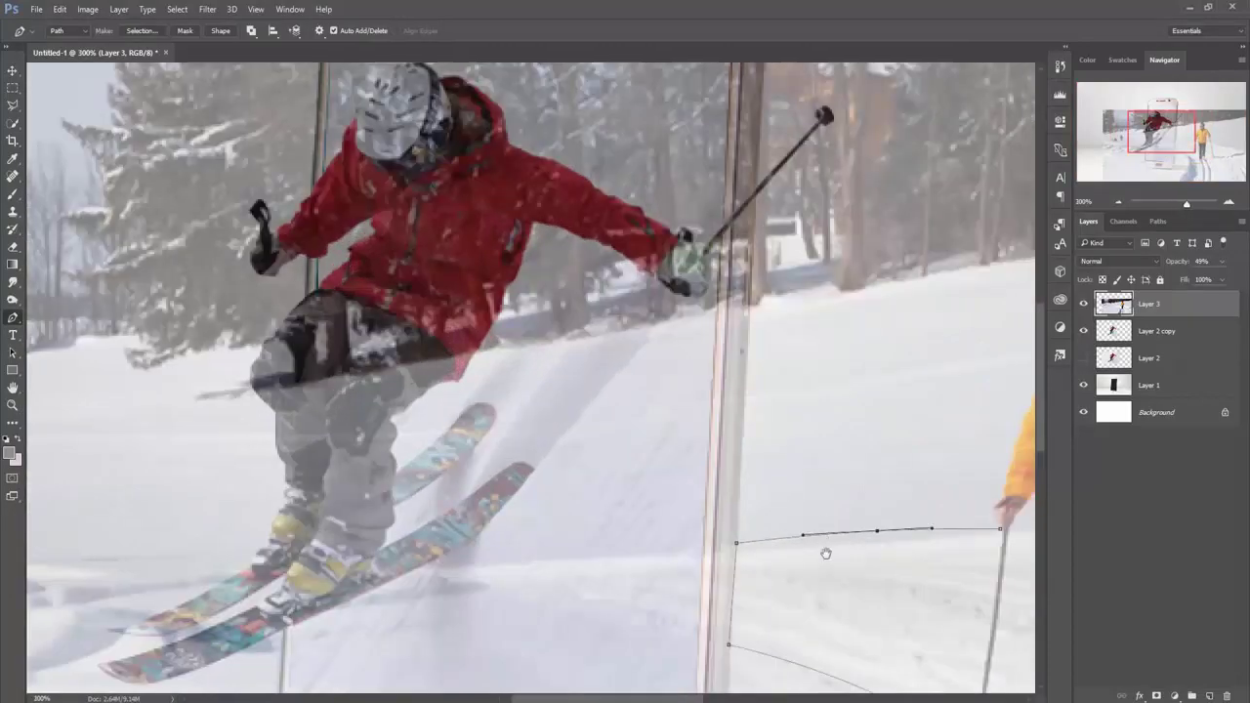
left_click_drag(558, 422, 654, 235)
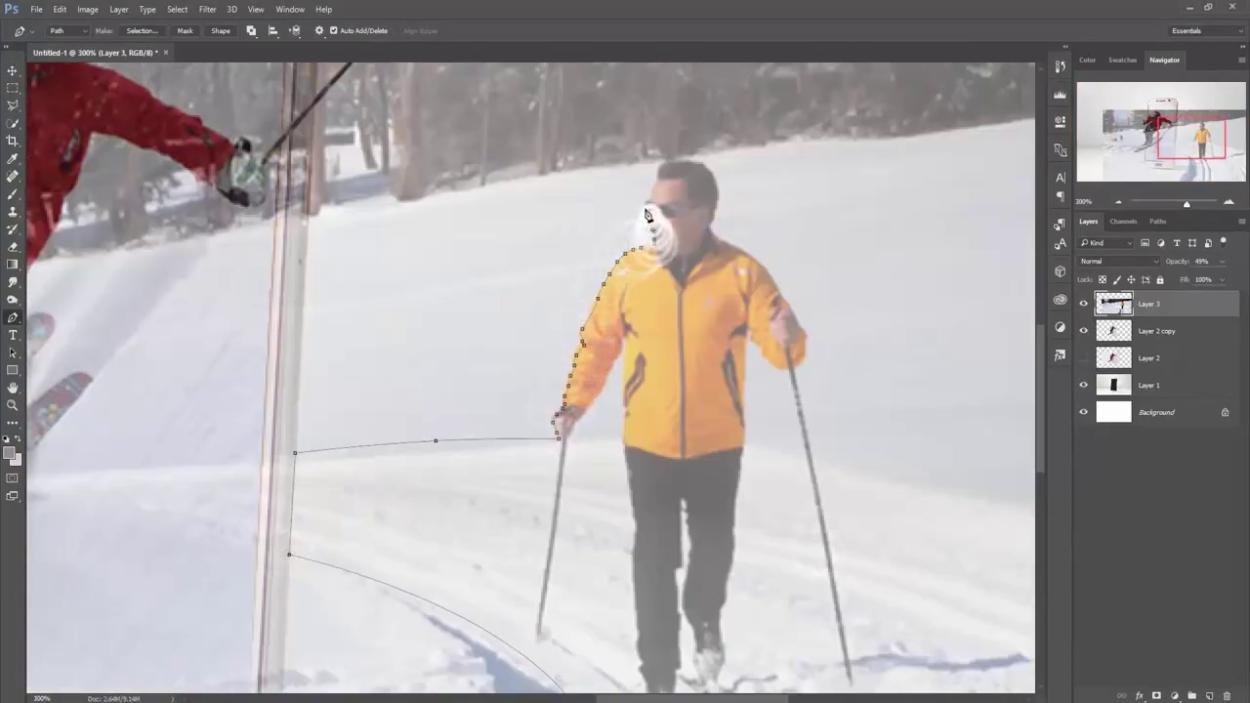
scroll(653, 233, "up", 2)
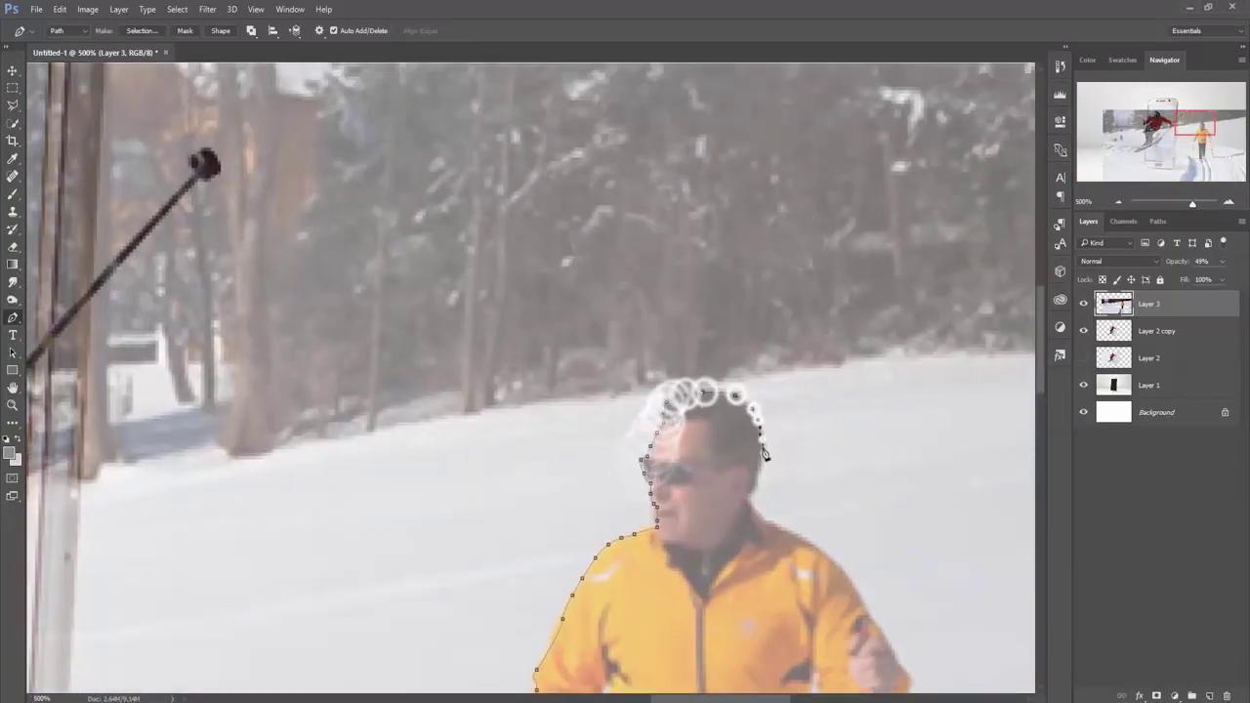
mouse_move(687, 399)
left_mouse_down()
mouse_move(871, 642)
mouse_move(733, 576)
left_mouse_up()
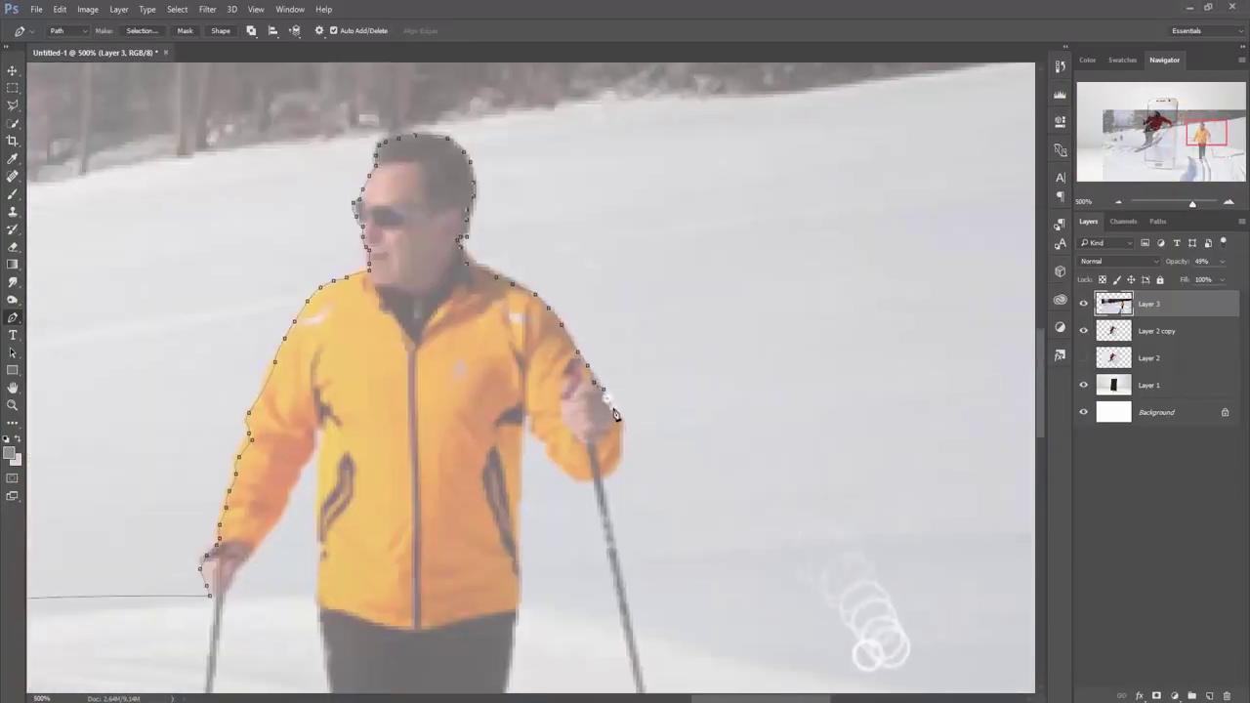
left_click_drag(634, 657, 583, 467)
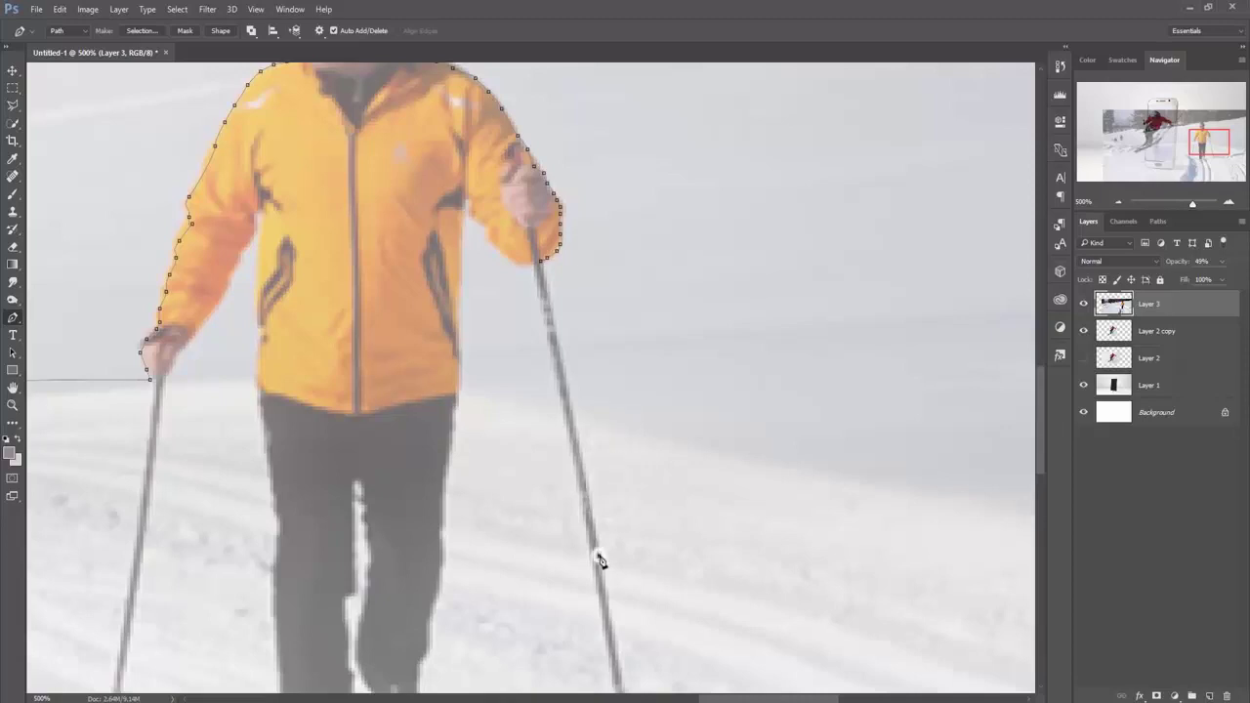
scroll(601, 560, "down", 3)
scroll(637, 420, "down", 5)
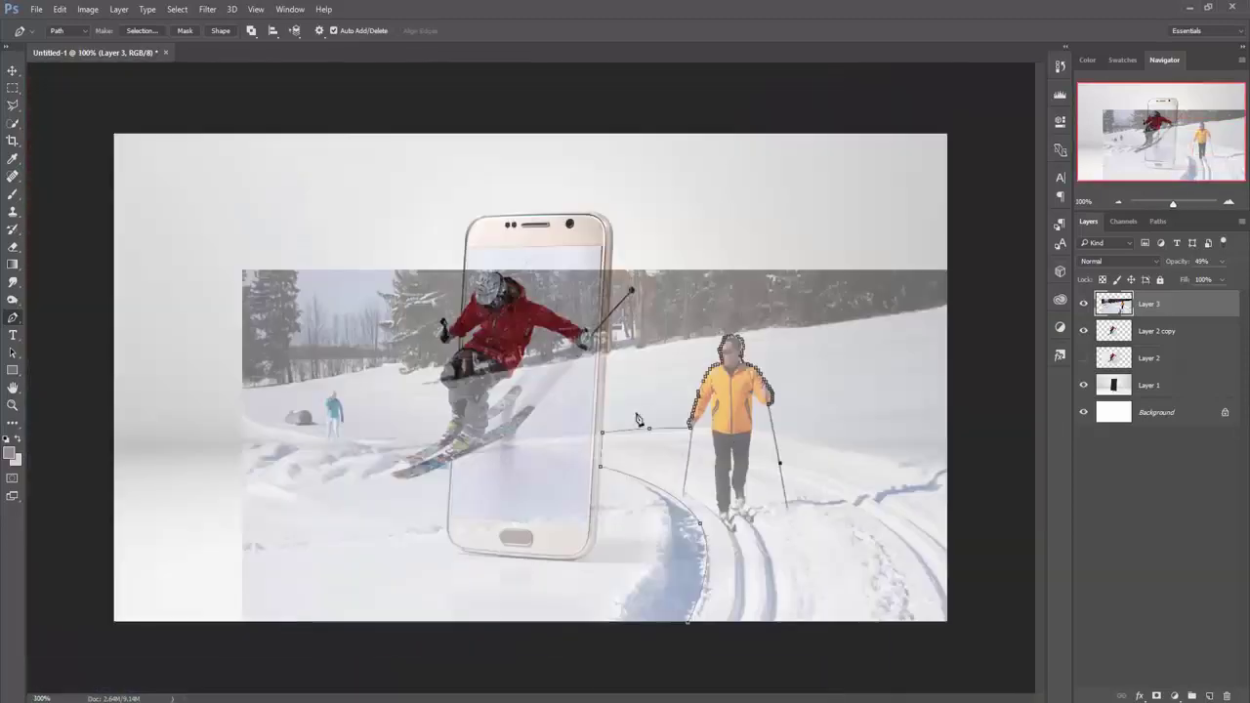
left_click(775, 434)
left_click_drag(947, 515, 967, 537)
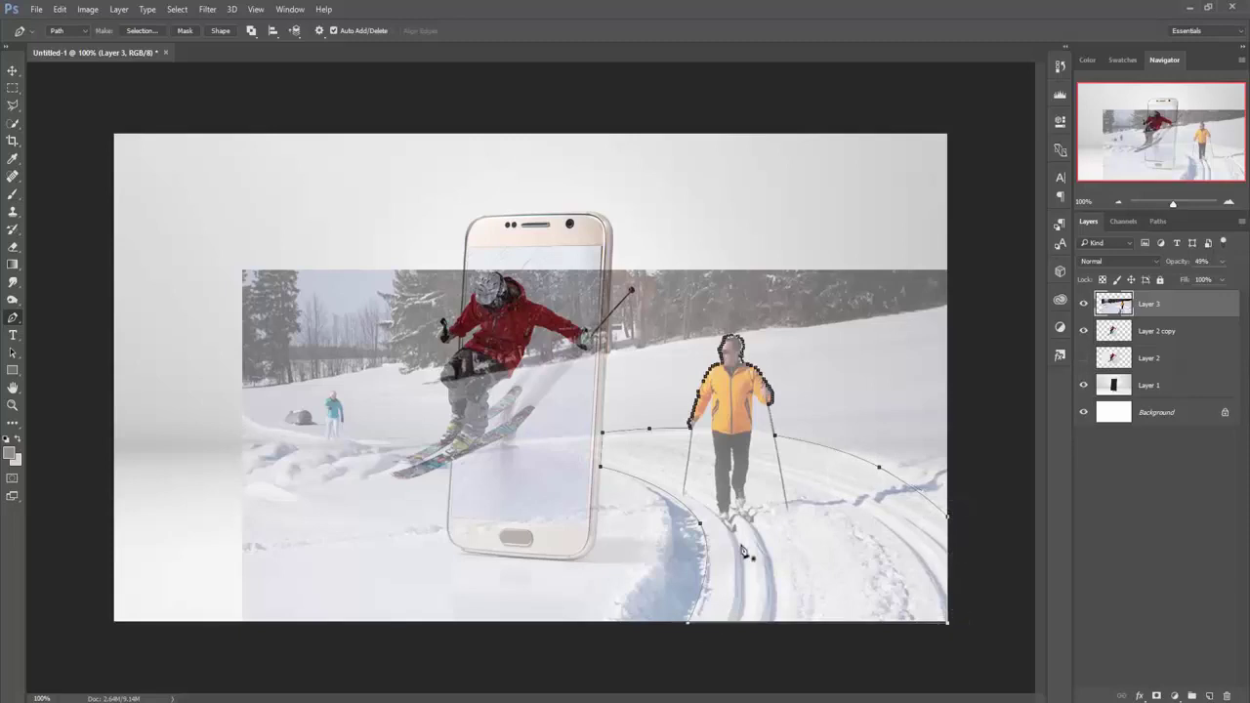
- Turn the yellow skier's path into a selection and refine it in Select and Mask, outputting to a new layer
right_click(730, 488)
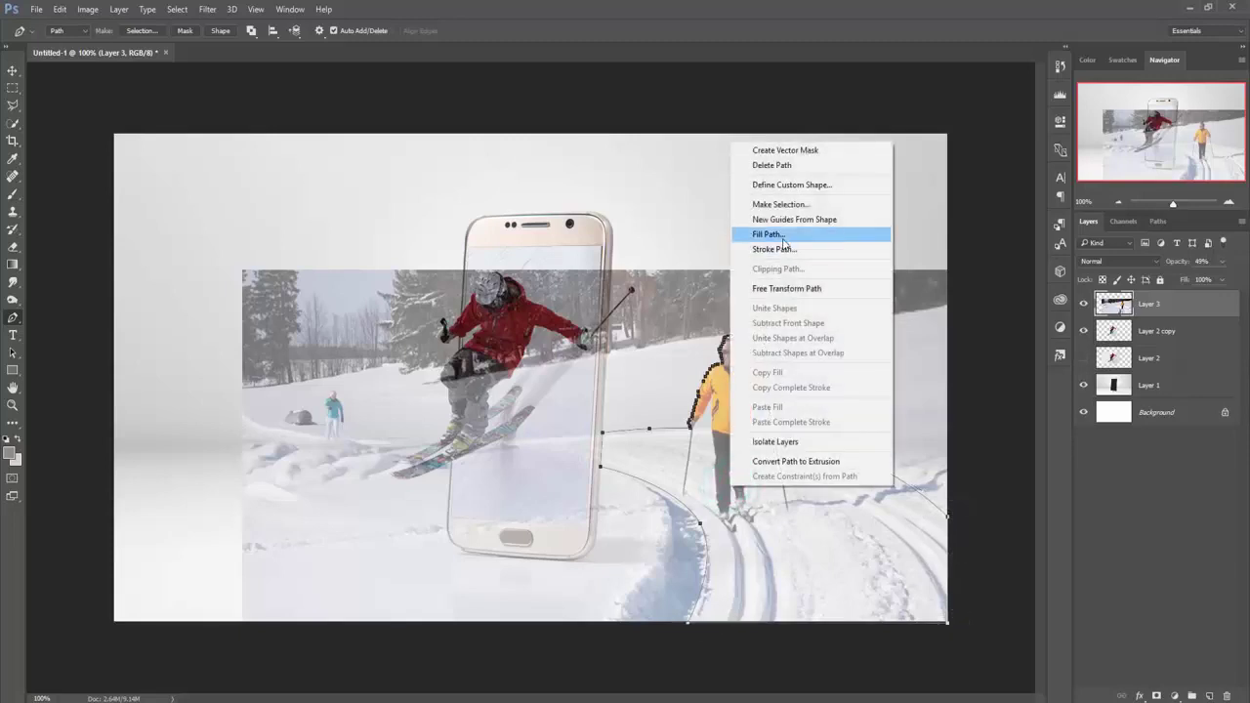
left_click(781, 205)
left_click(697, 210)
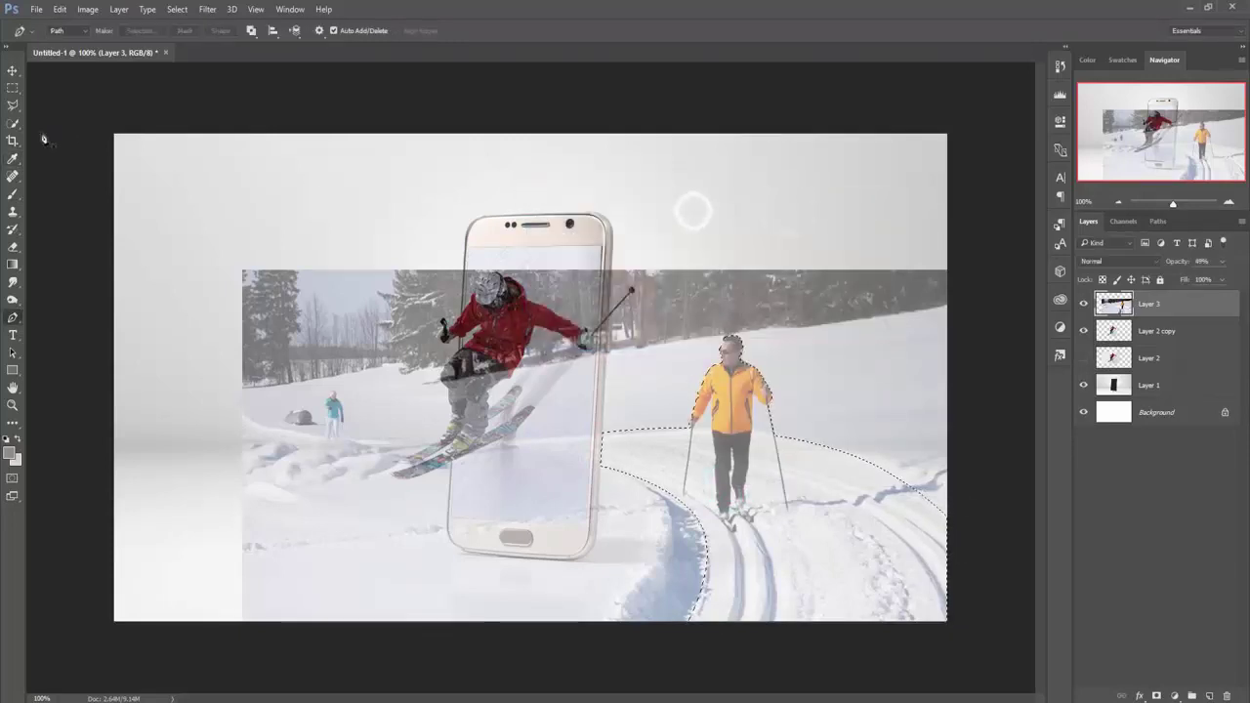
left_click(13, 124)
left_click(304, 30)
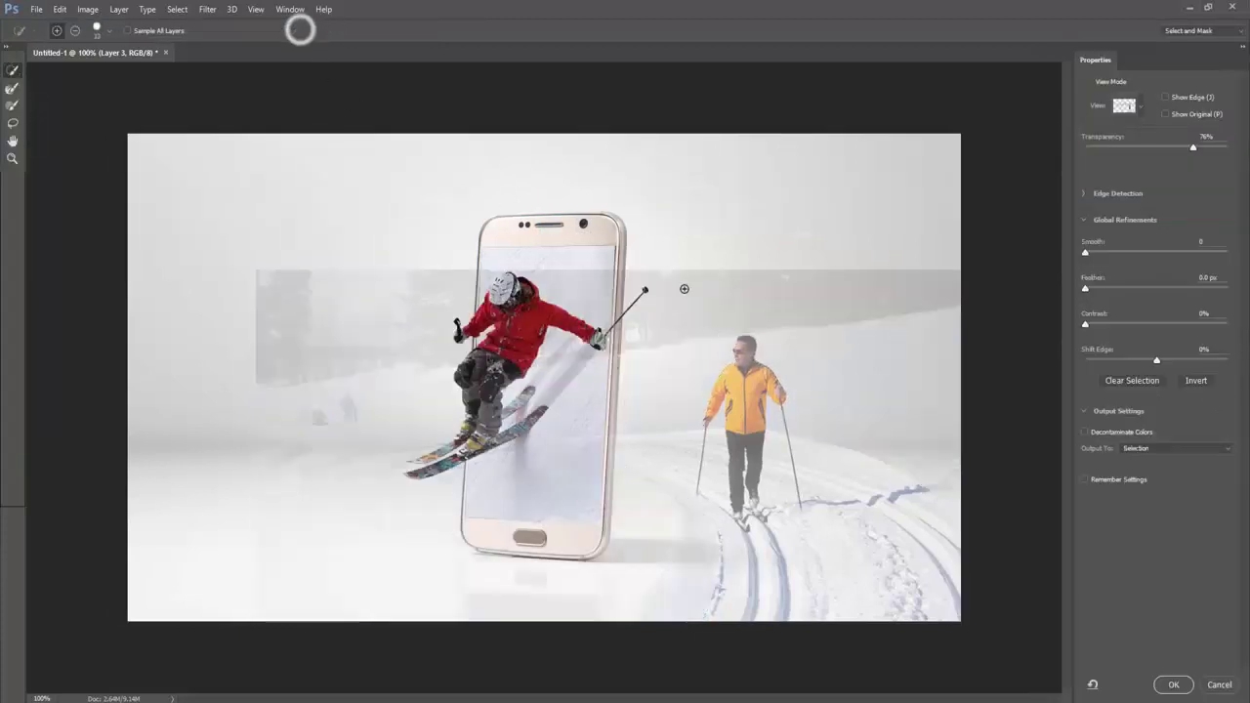
left_click(1205, 454)
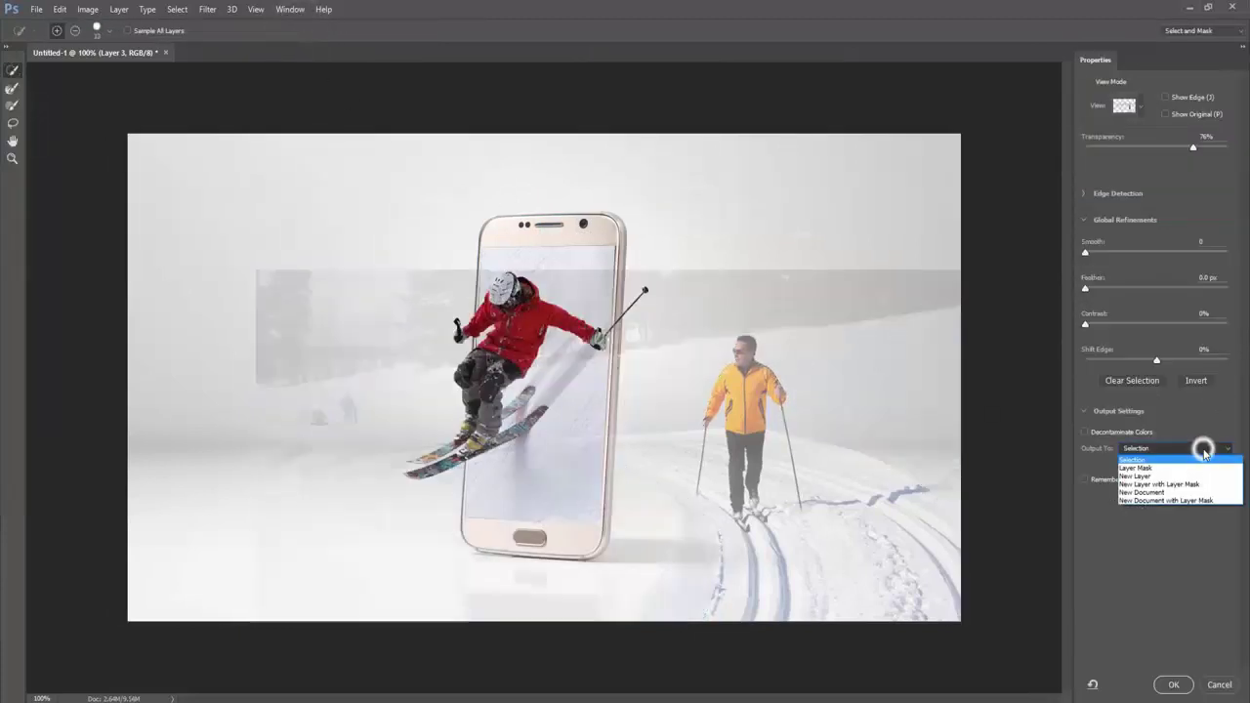
left_click(1175, 475)
left_click(1174, 686)
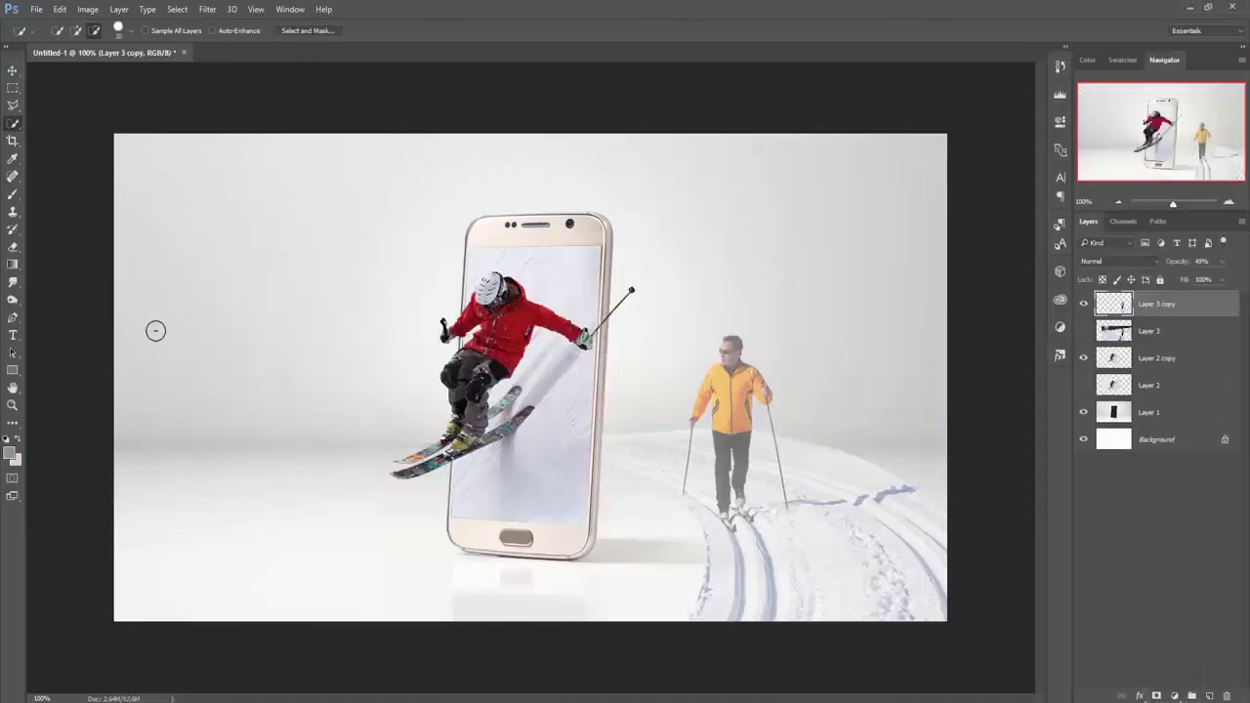
- Raise the new Layer 3 copy's opacity to 100%
left_click(12, 71)
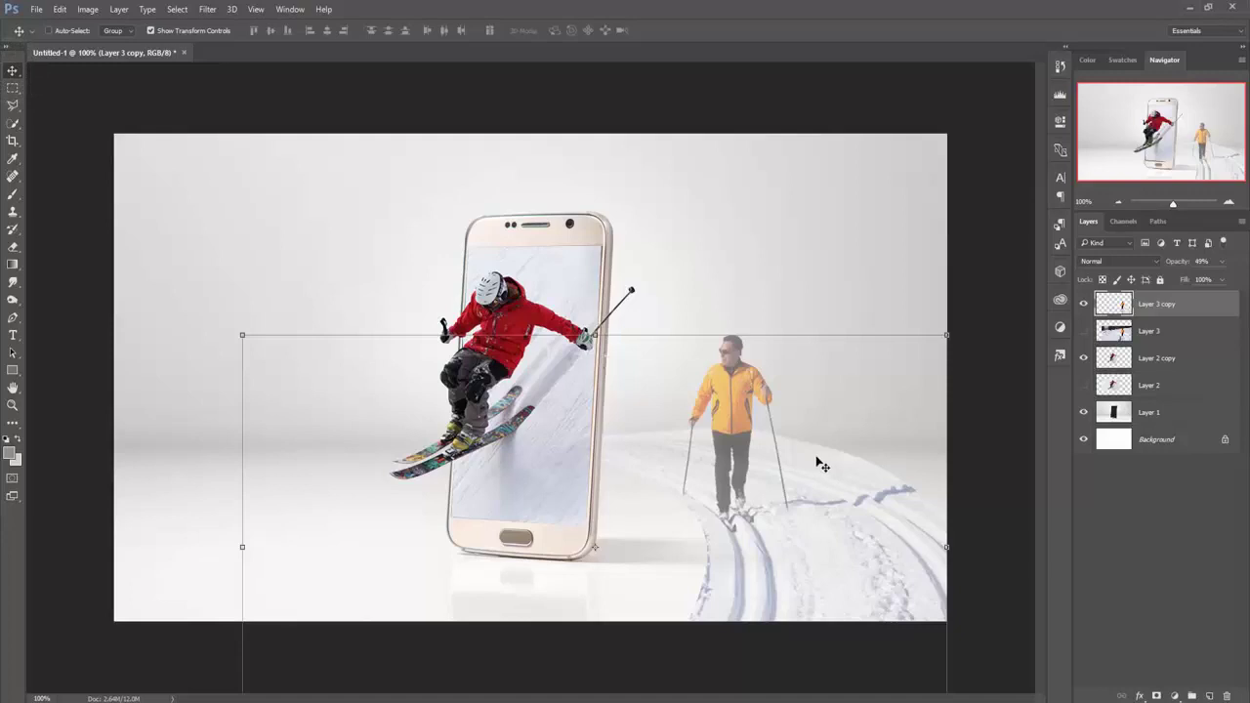
left_click_drag(1222, 264, 1238, 280)
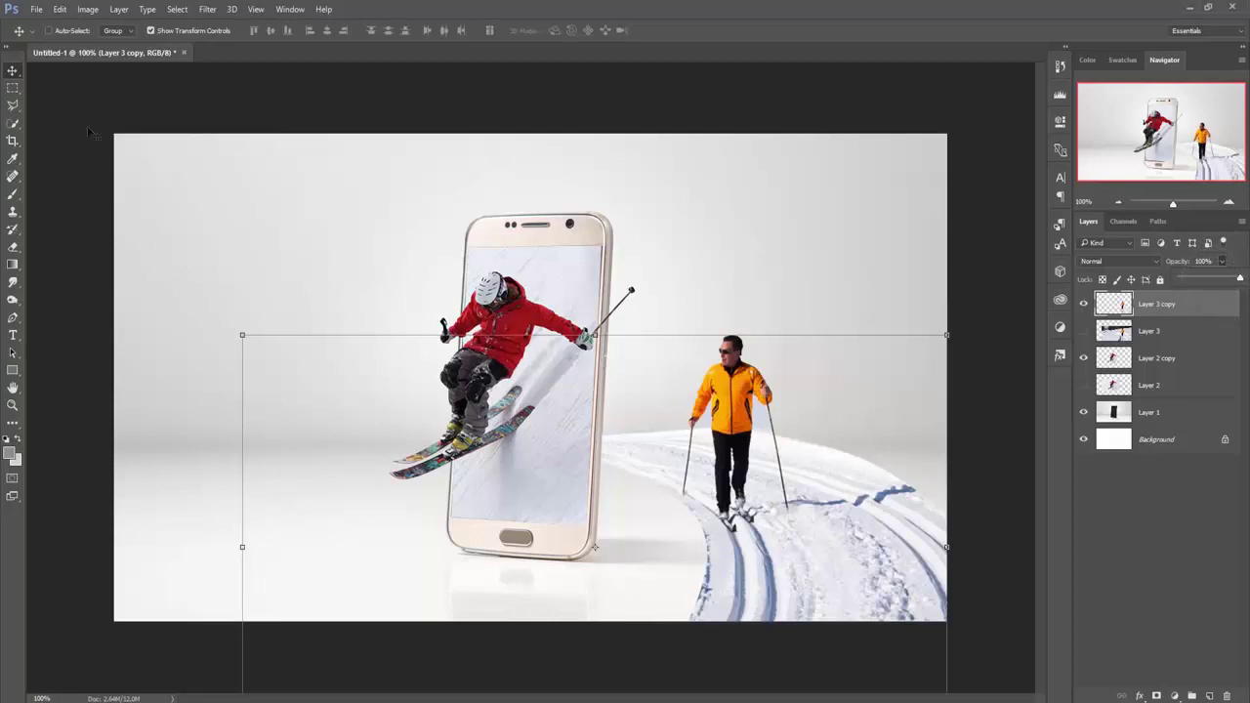
left_click(14, 88)
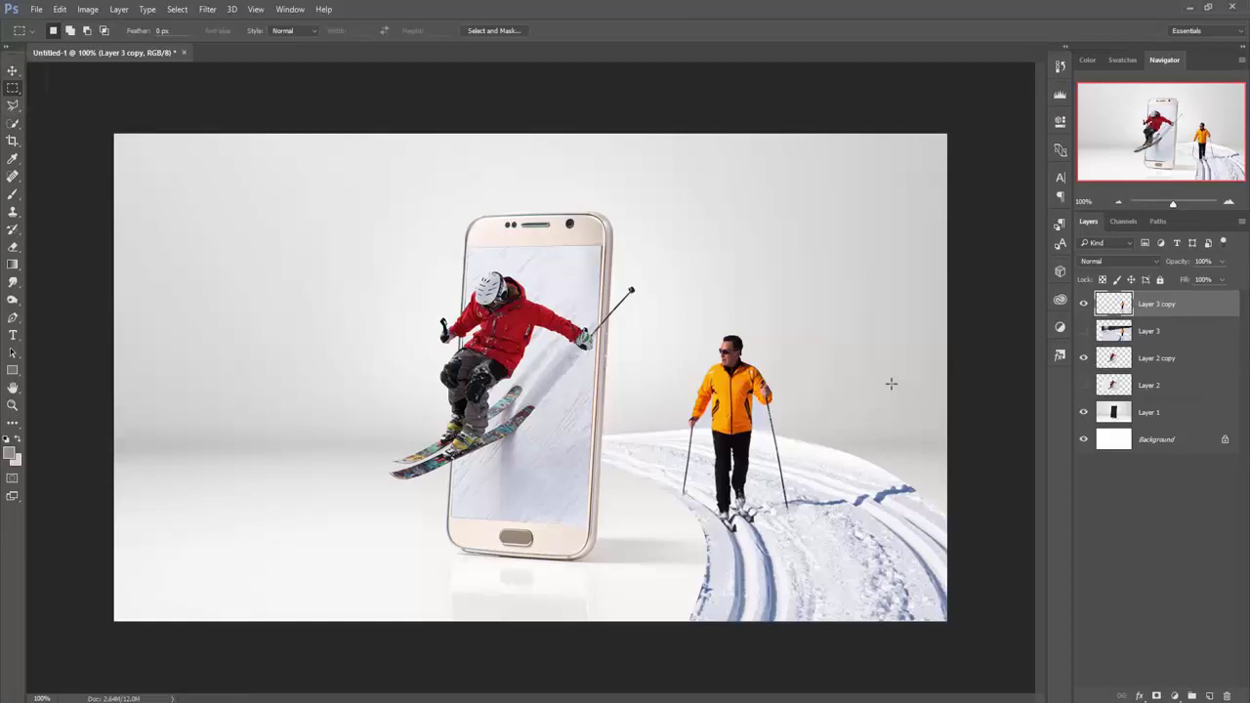
- Zoom to 300% and pen-trace the pocket by the left pole grip into a selection
key("ctrl+plus")
key("ctrl+plus")
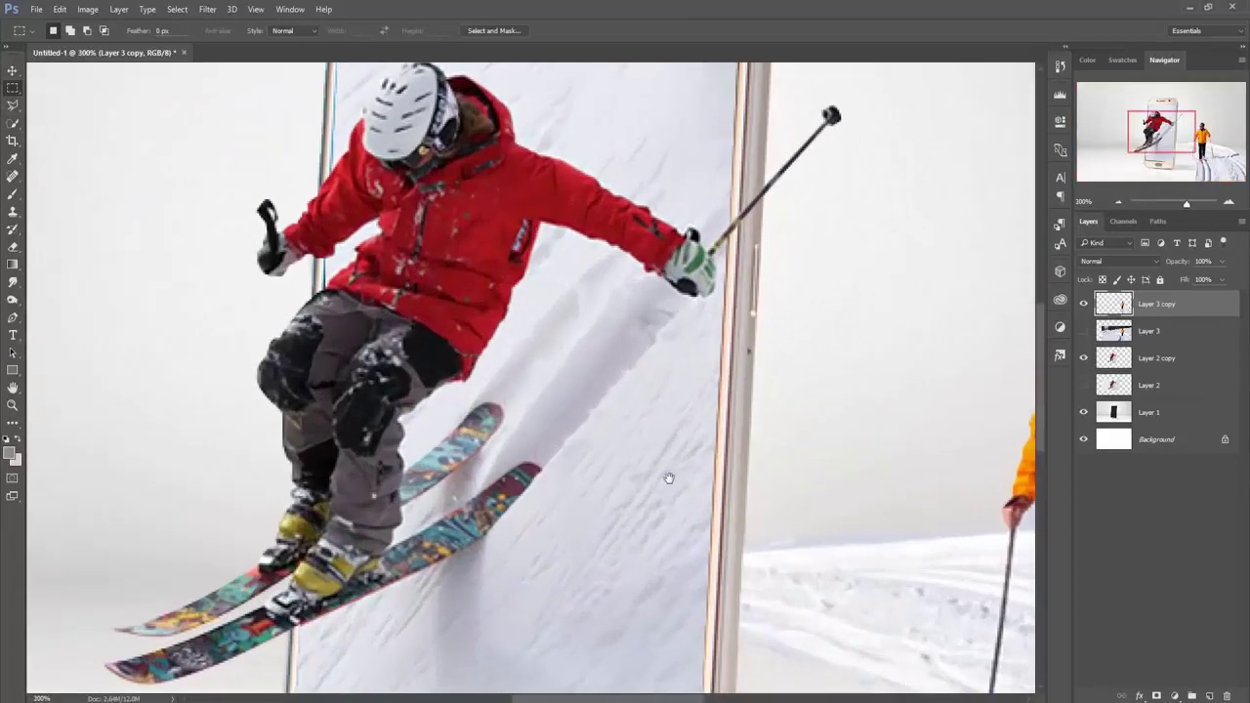
left_click_drag(664, 477, 349, 410)
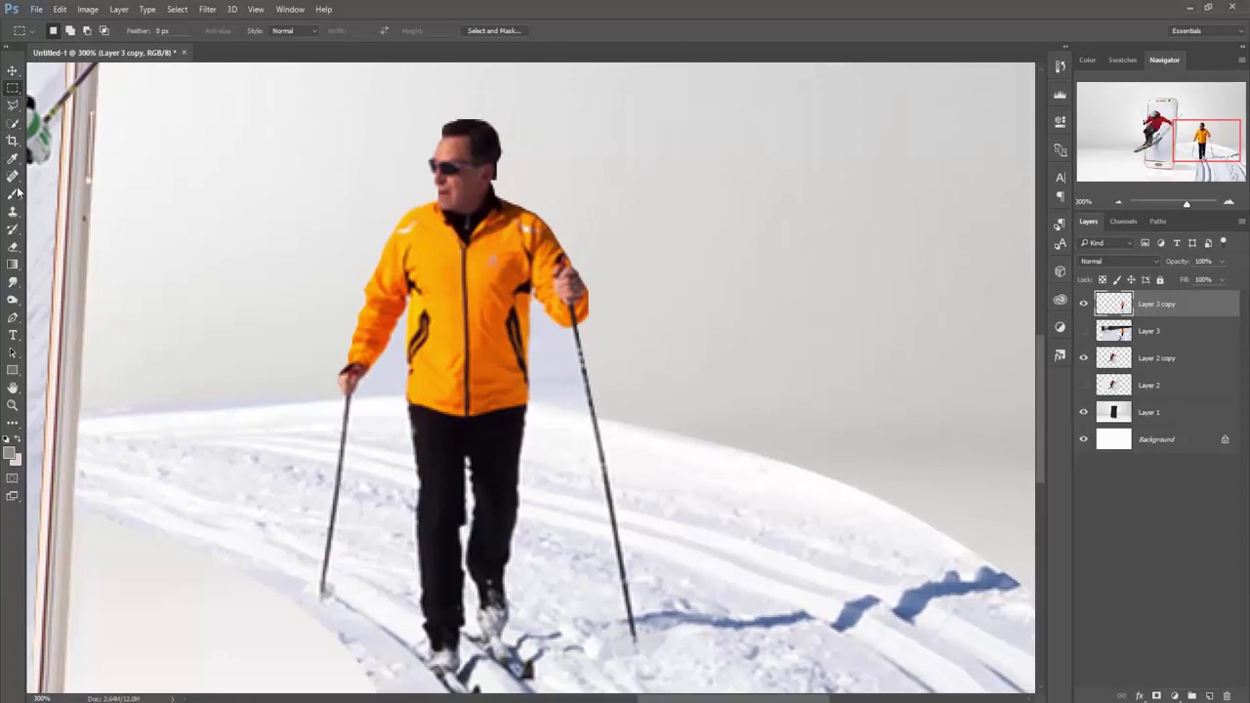
left_click(13, 319)
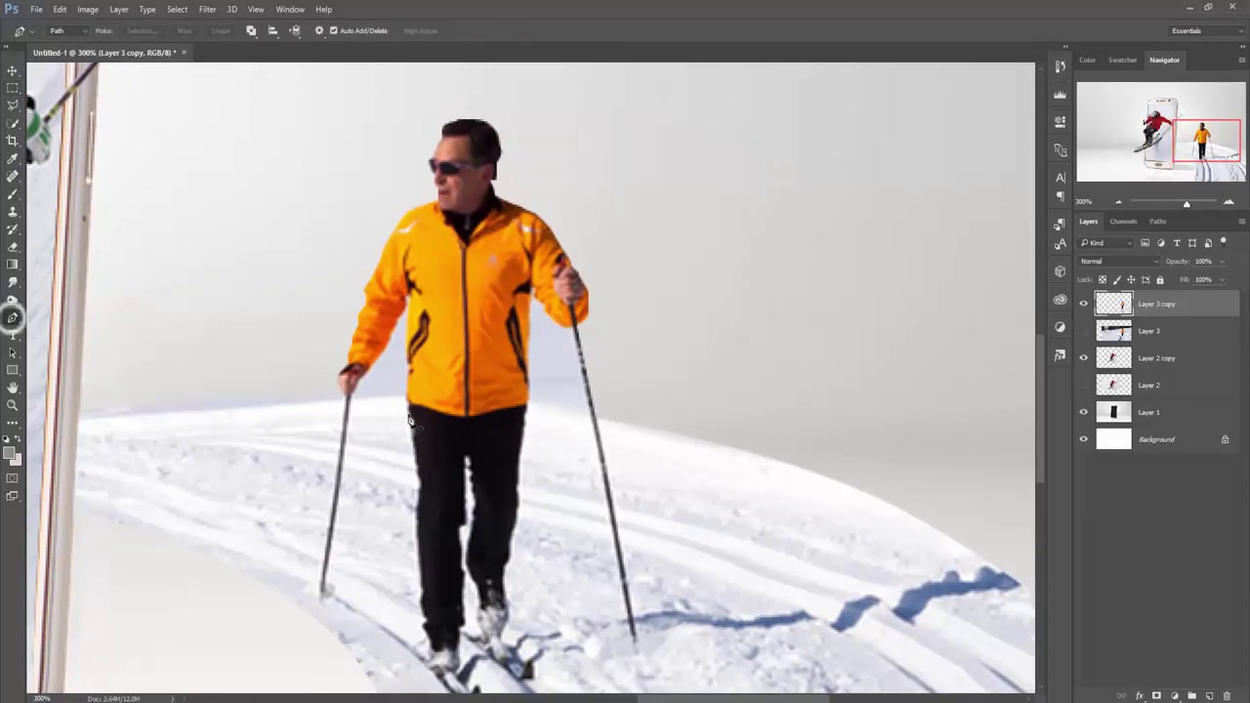
left_click(350, 398)
left_click_drag(374, 399, 391, 401)
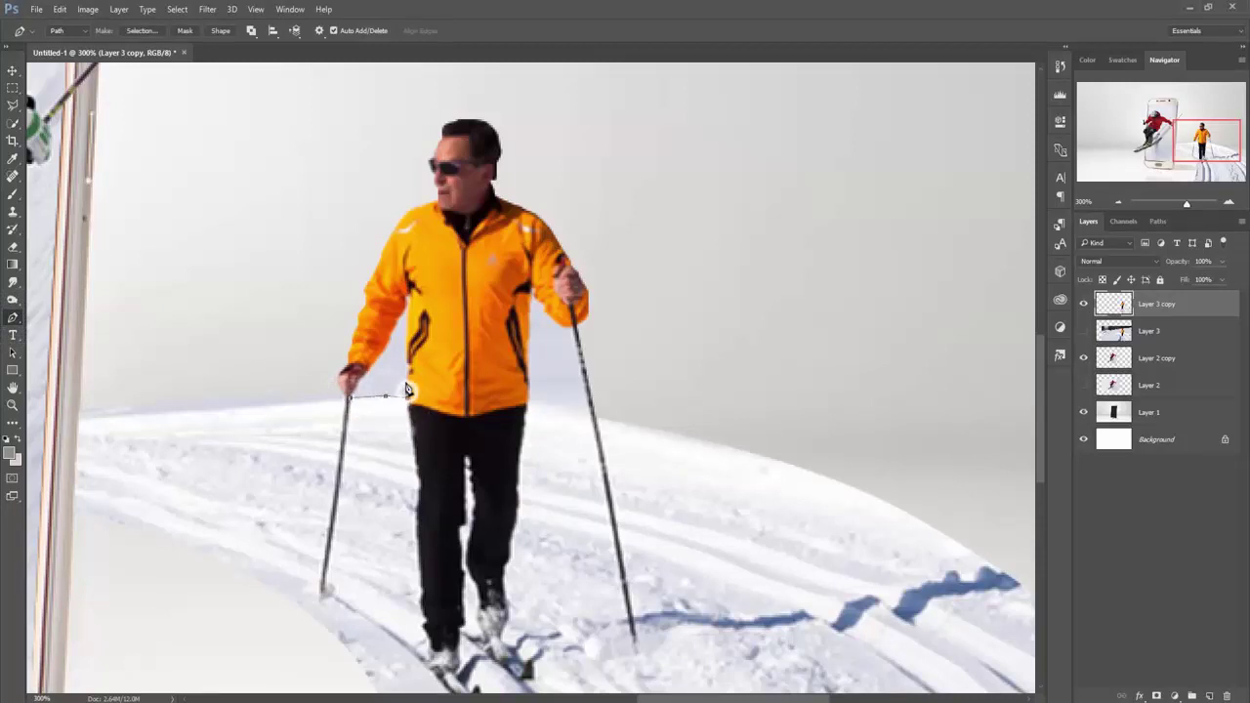
mouse_move(408, 389)
left_mouse_down()
mouse_move(410, 325)
mouse_move(394, 324)
mouse_move(351, 405)
left_mouse_up()
right_click(385, 381)
left_click(446, 102)
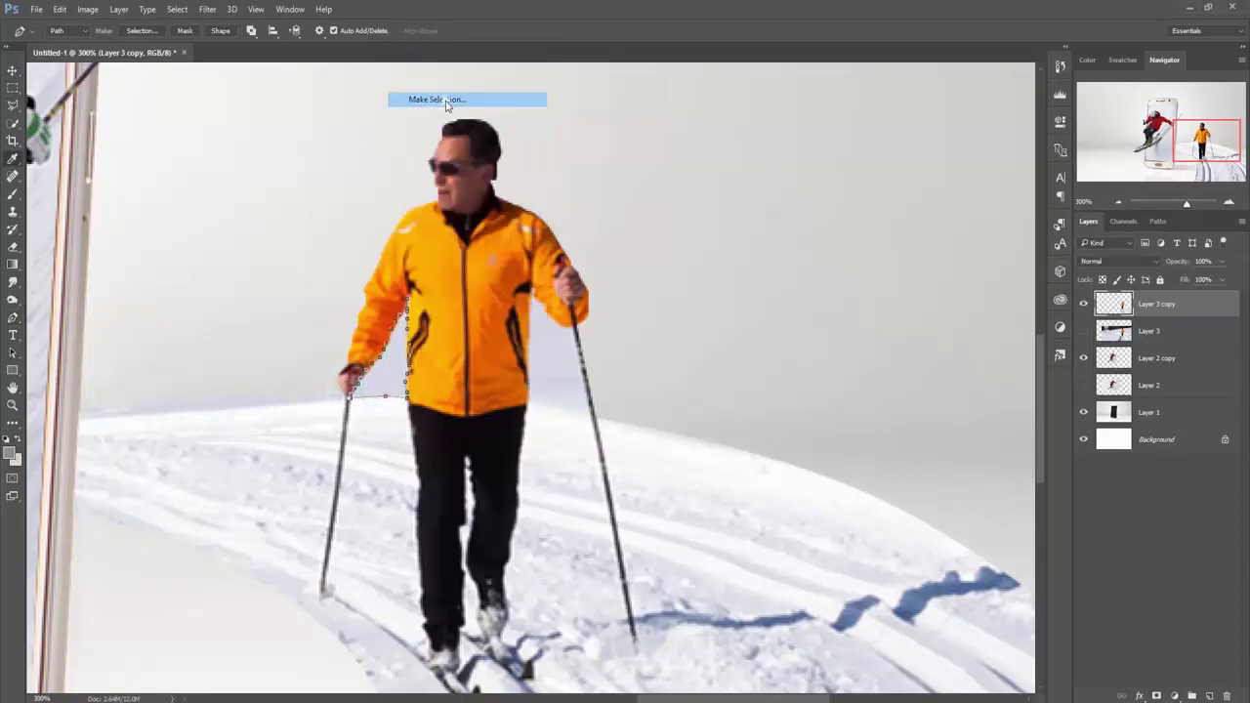
left_click(705, 213)
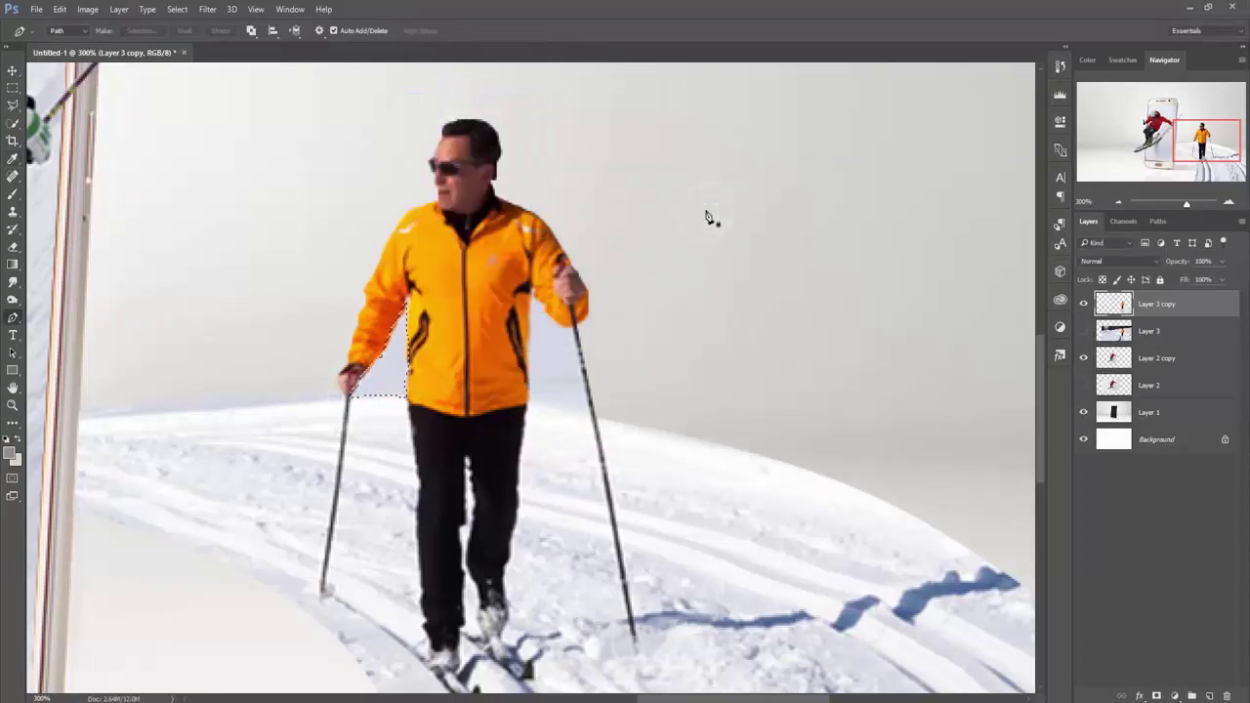
- Trace the gap between the right arm and torso into a selection, then deselect
left_click(528, 403)
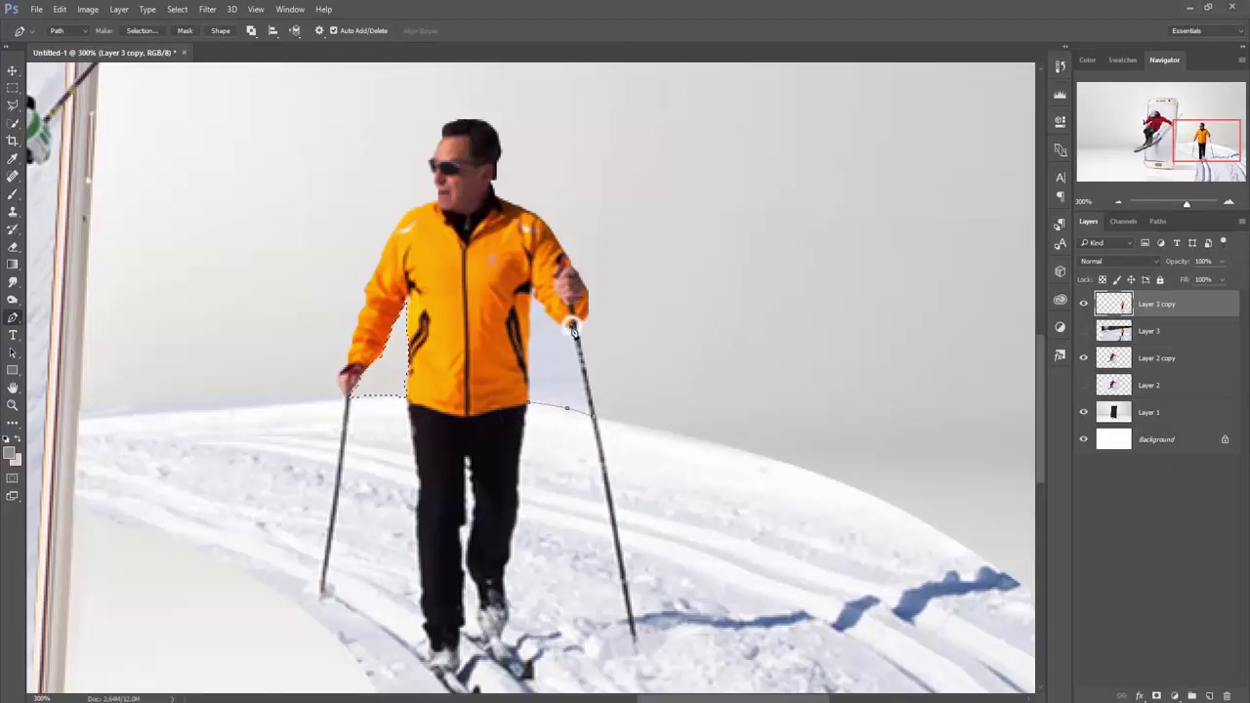
left_click(536, 291)
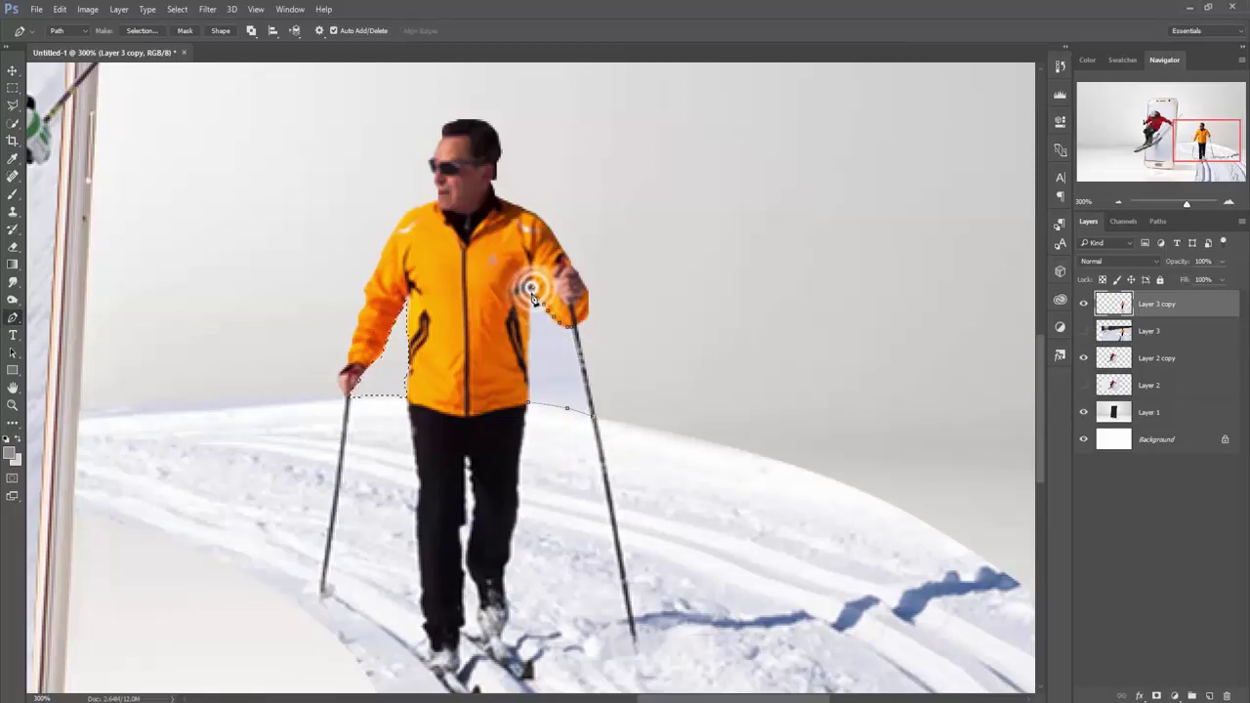
left_click(525, 322)
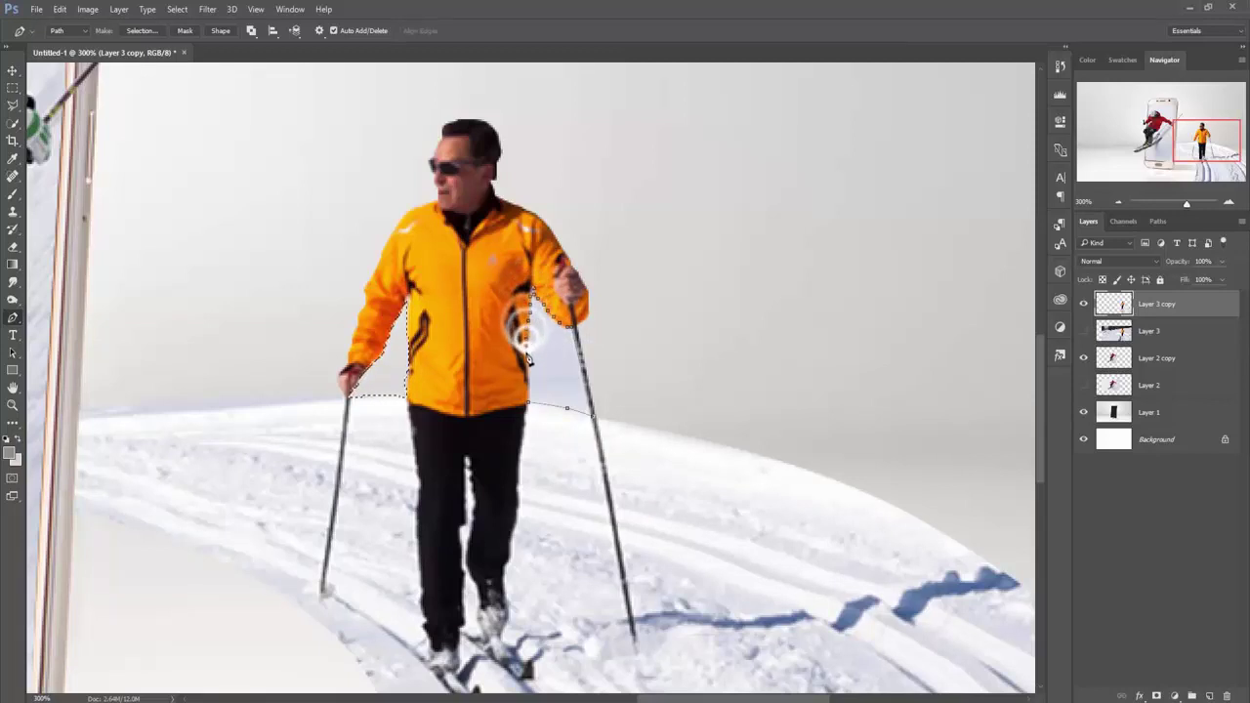
left_click(529, 404)
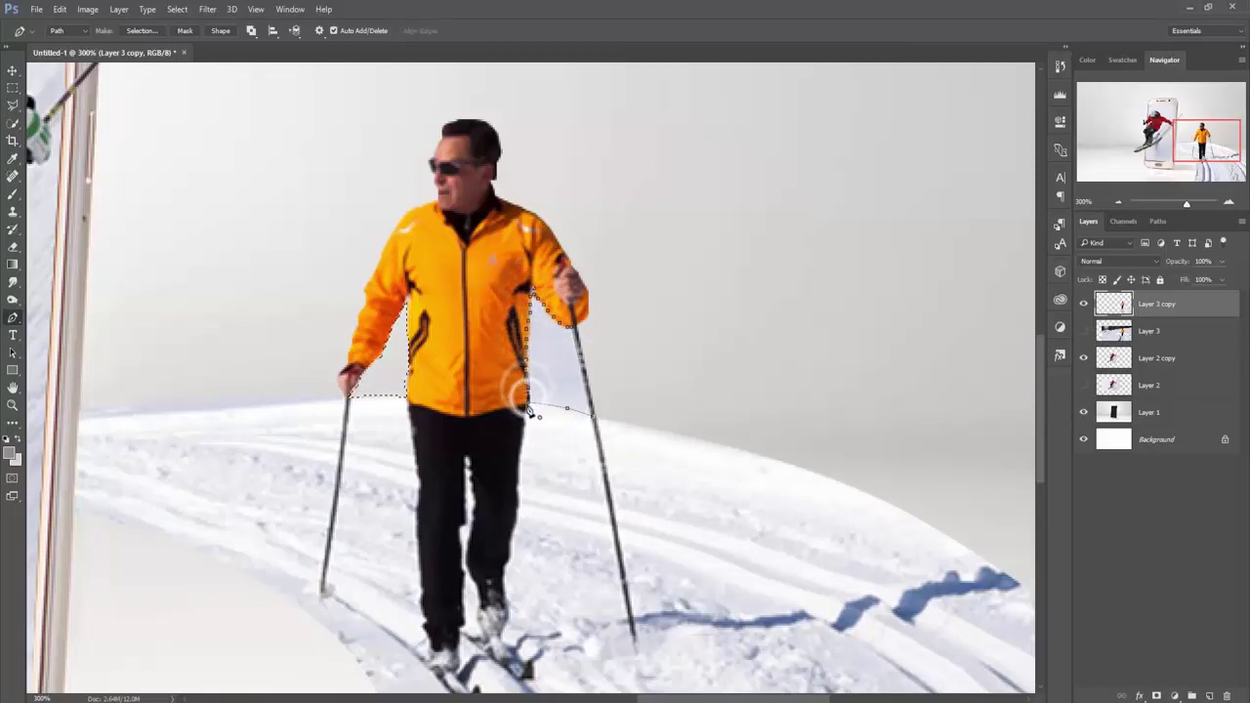
right_click(545, 370)
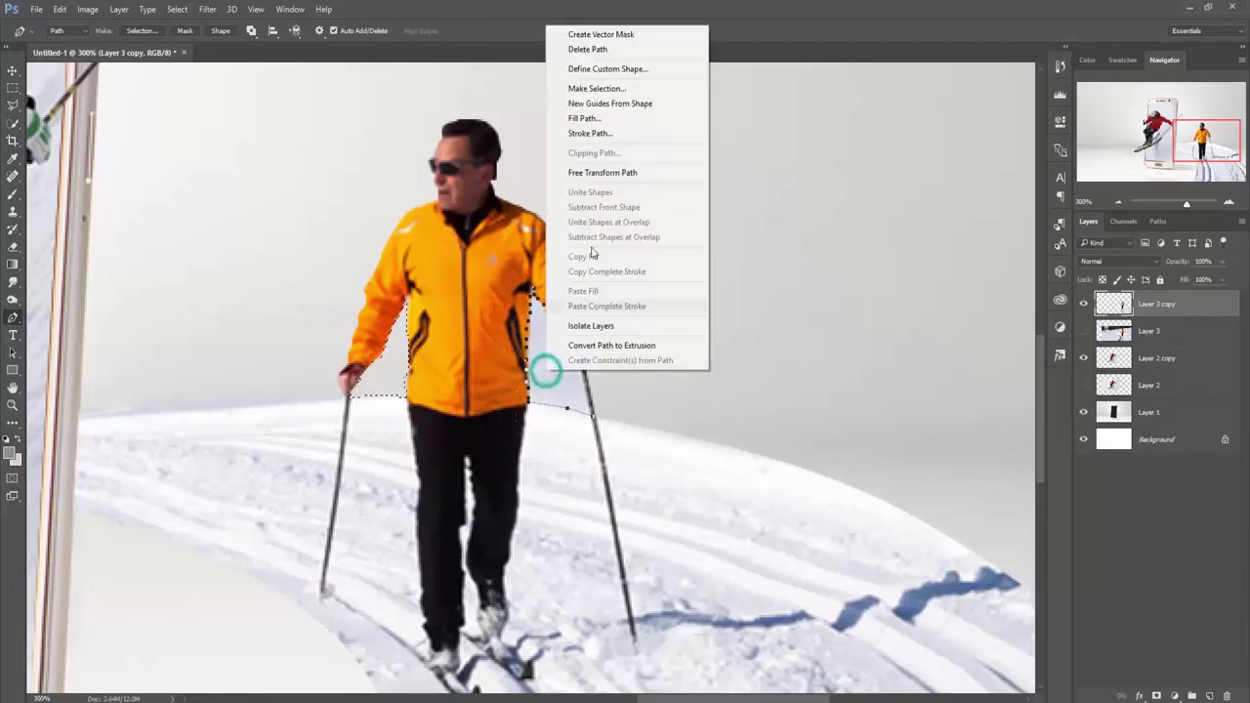
left_click(597, 88)
left_click(701, 211)
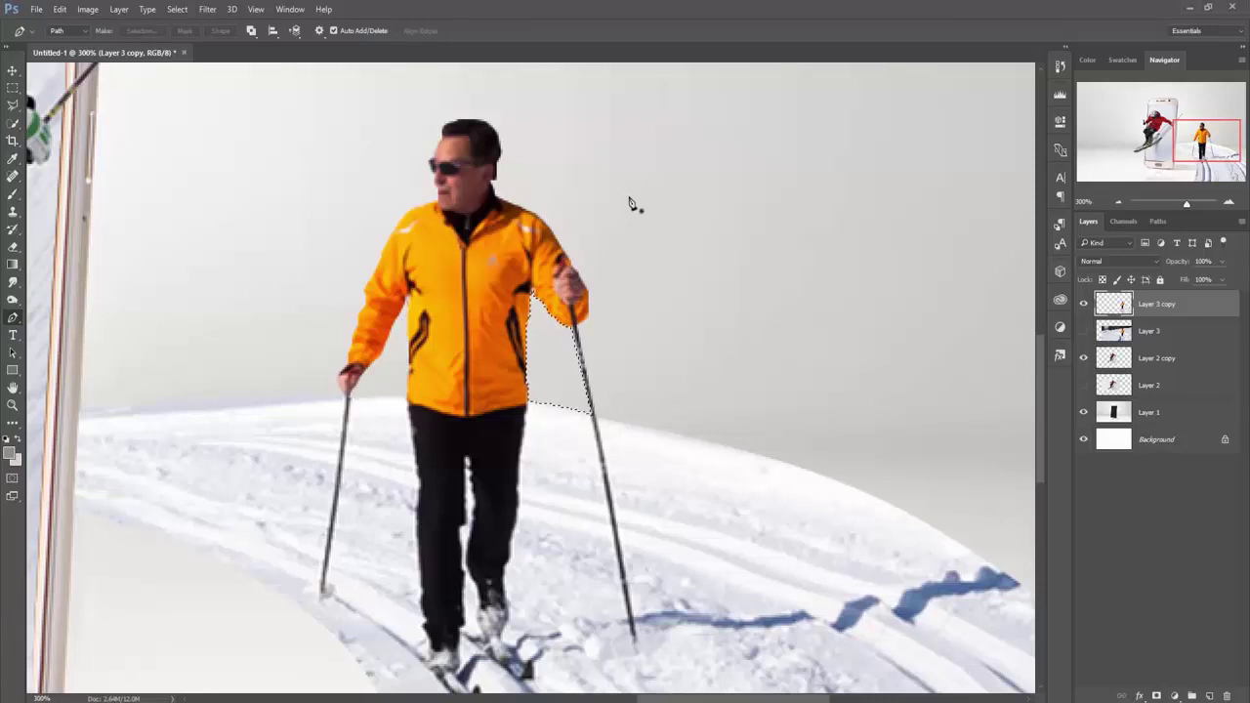
left_click(177, 9)
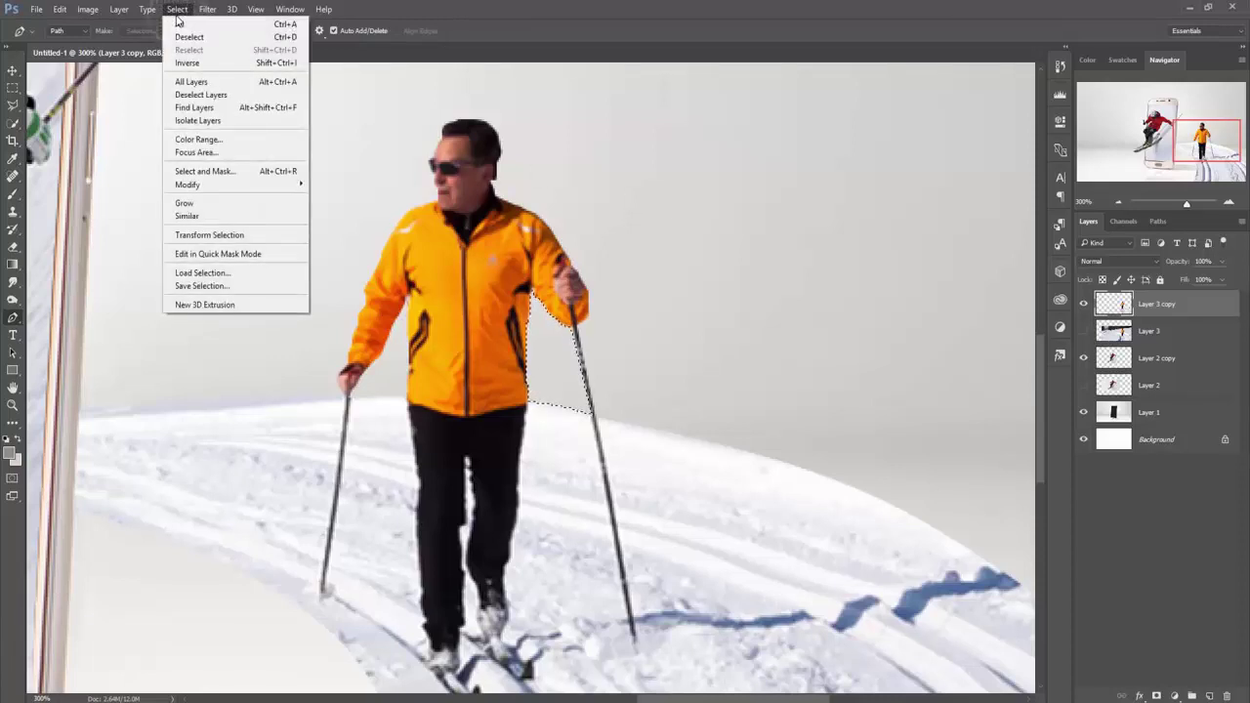
left_click(185, 38)
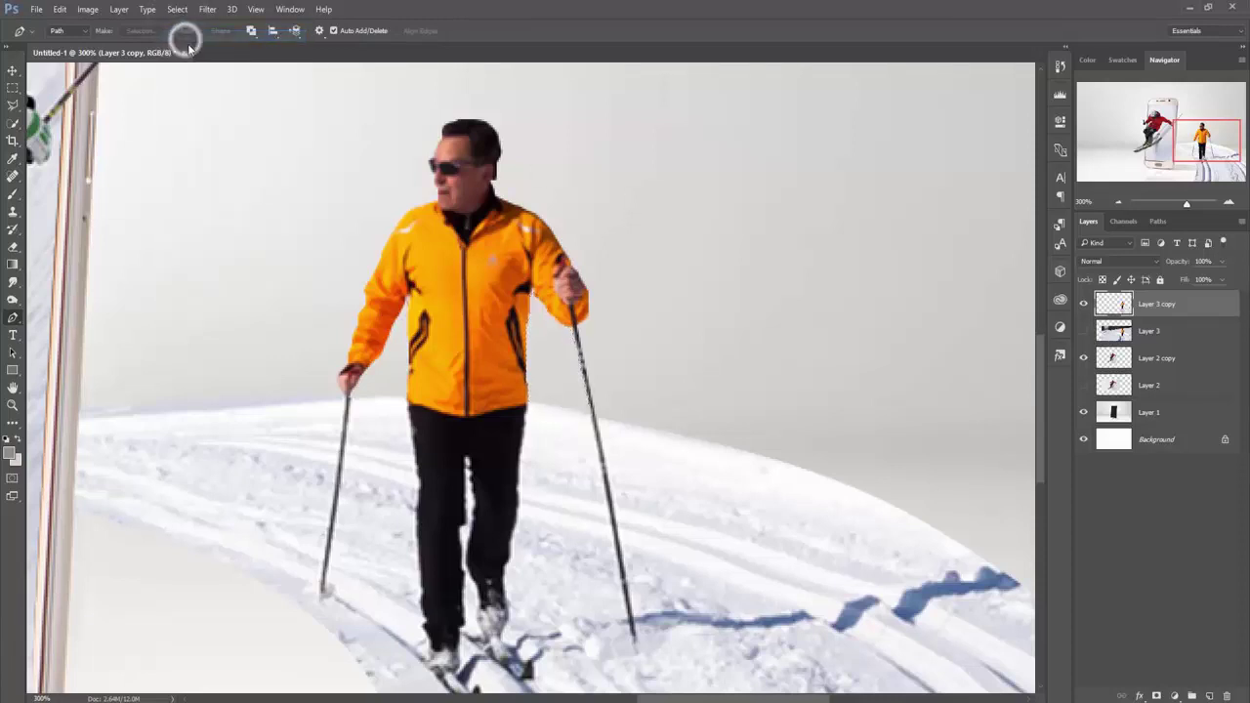
left_click(12, 71)
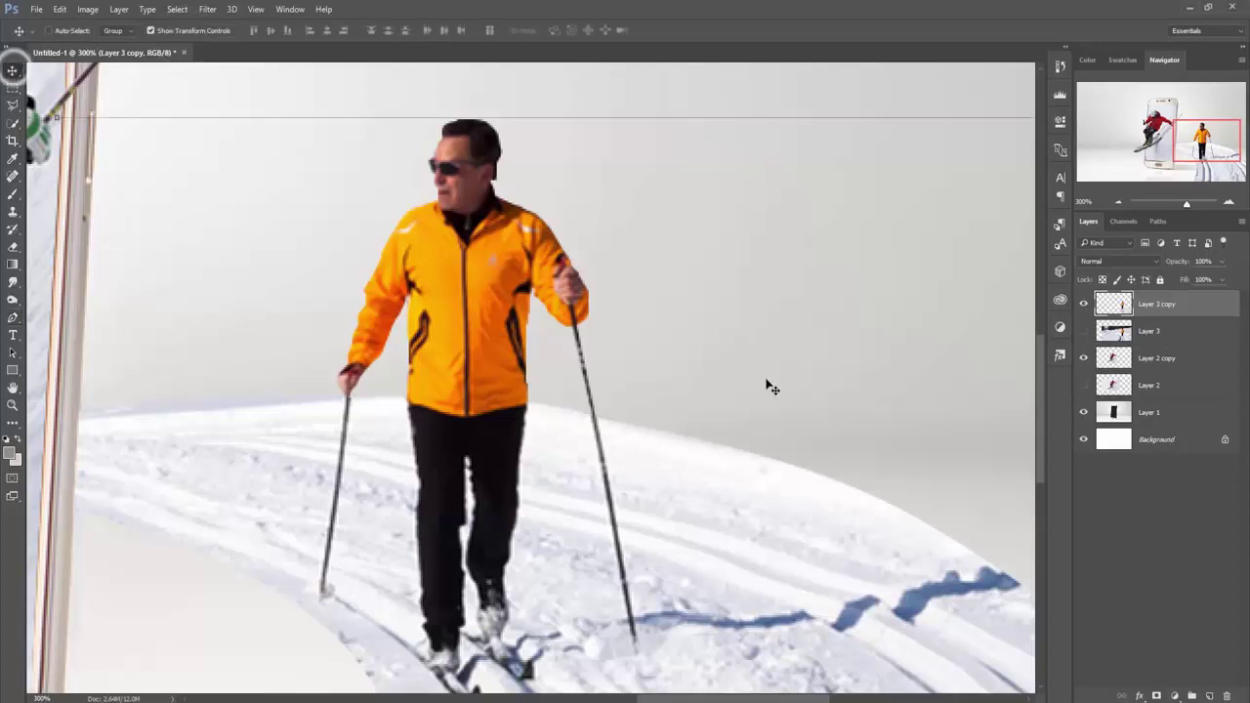
- Add a layer mask to Layer 3 copy and set a black brush to 39% opacity
key("ctrl+minus")
key("ctrl+minus")
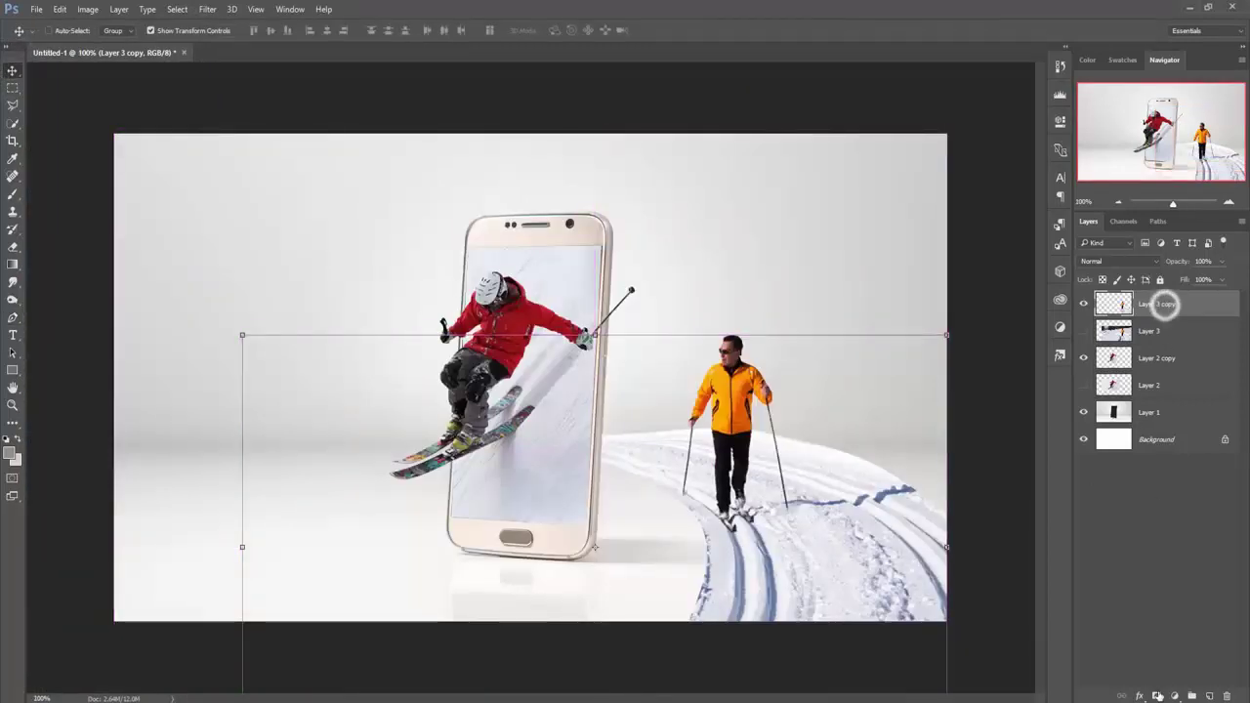
left_click(1156, 695)
left_click(11, 194)
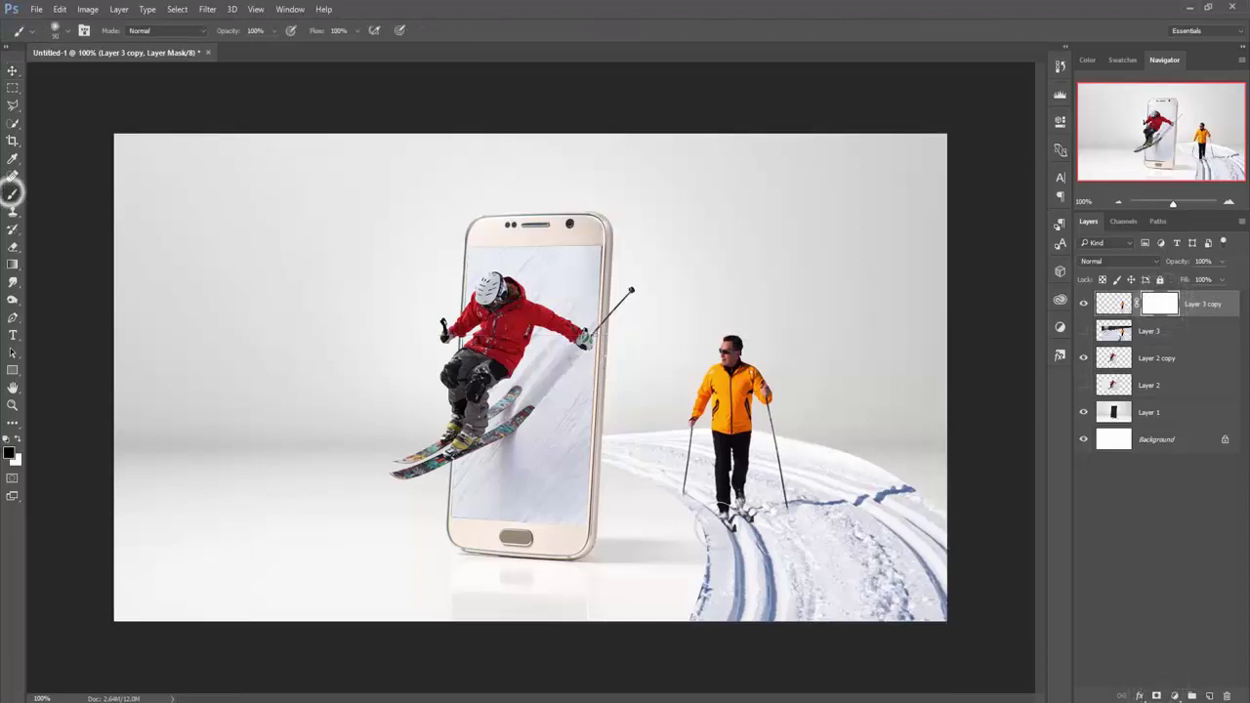
left_click(273, 30)
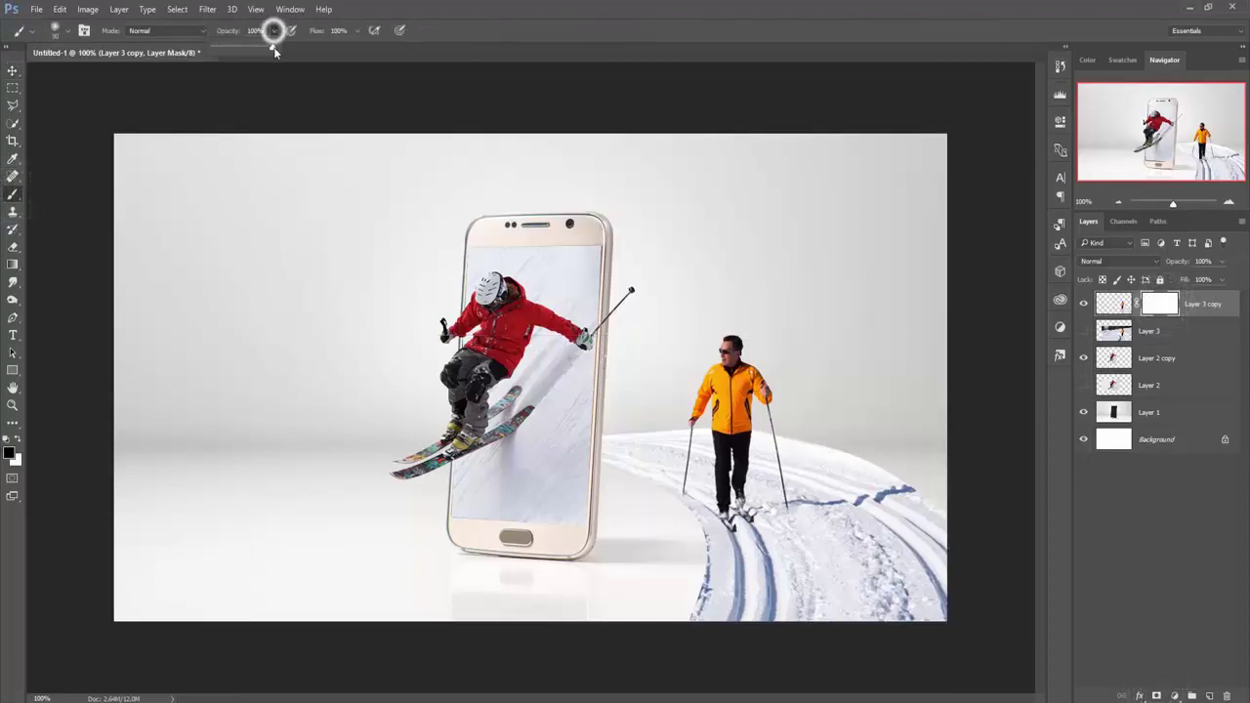
left_click_drag(246, 53, 241, 53)
- Fade the snow trail's left, right and phone-side edges softly into the floor on the mask
mouse_move(610, 486)
left_mouse_down()
mouse_move(680, 529)
mouse_move(690, 553)
left_mouse_up()
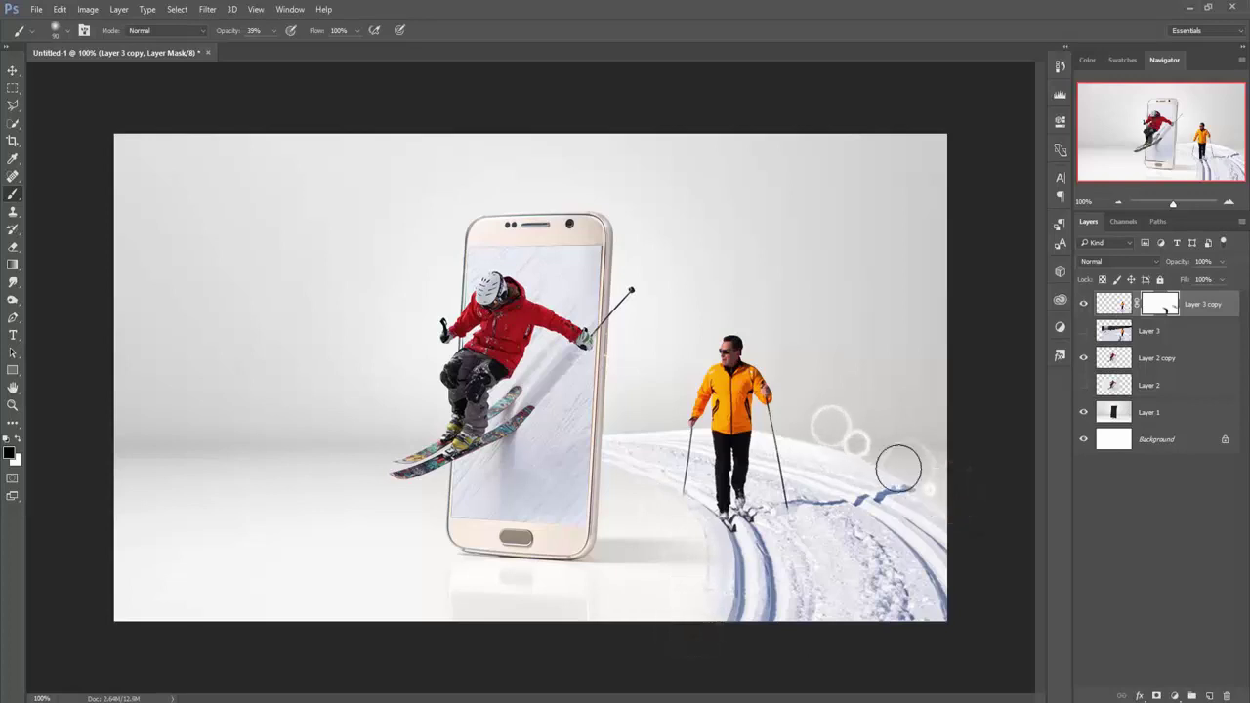
mouse_move(898, 467)
left_mouse_down()
mouse_move(859, 444)
mouse_move(949, 492)
left_mouse_up()
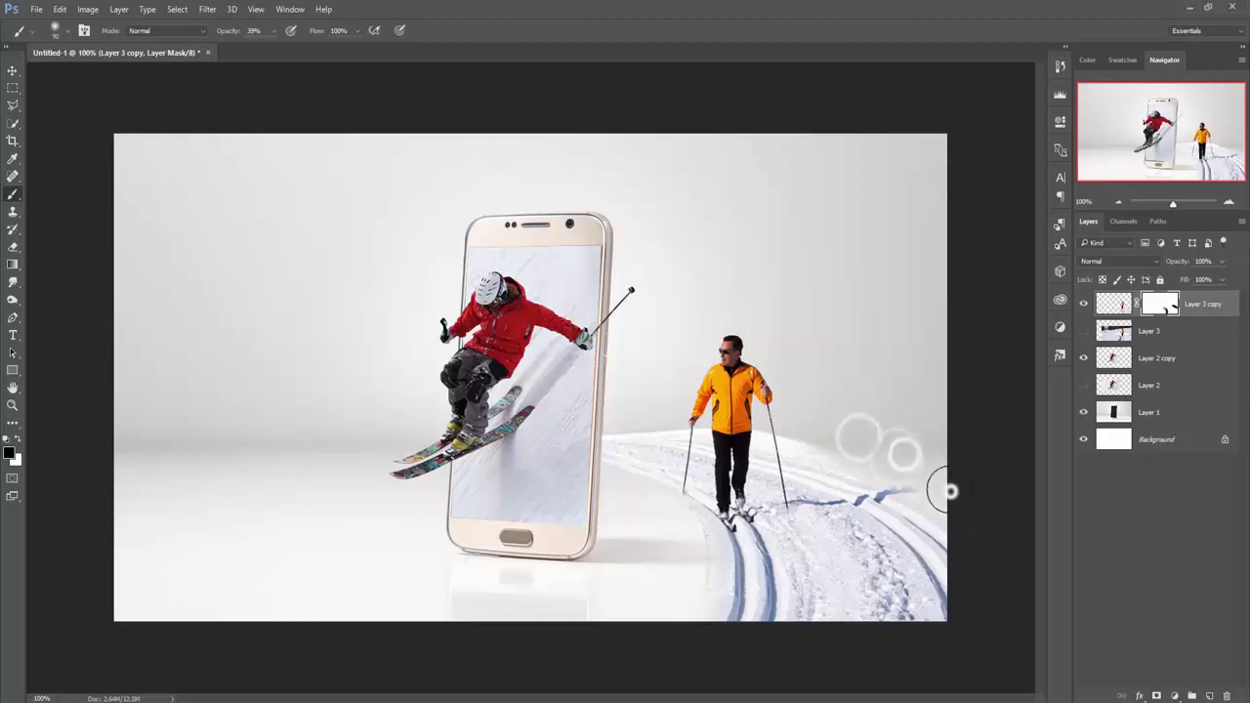
left_click(953, 493)
left_click(961, 503)
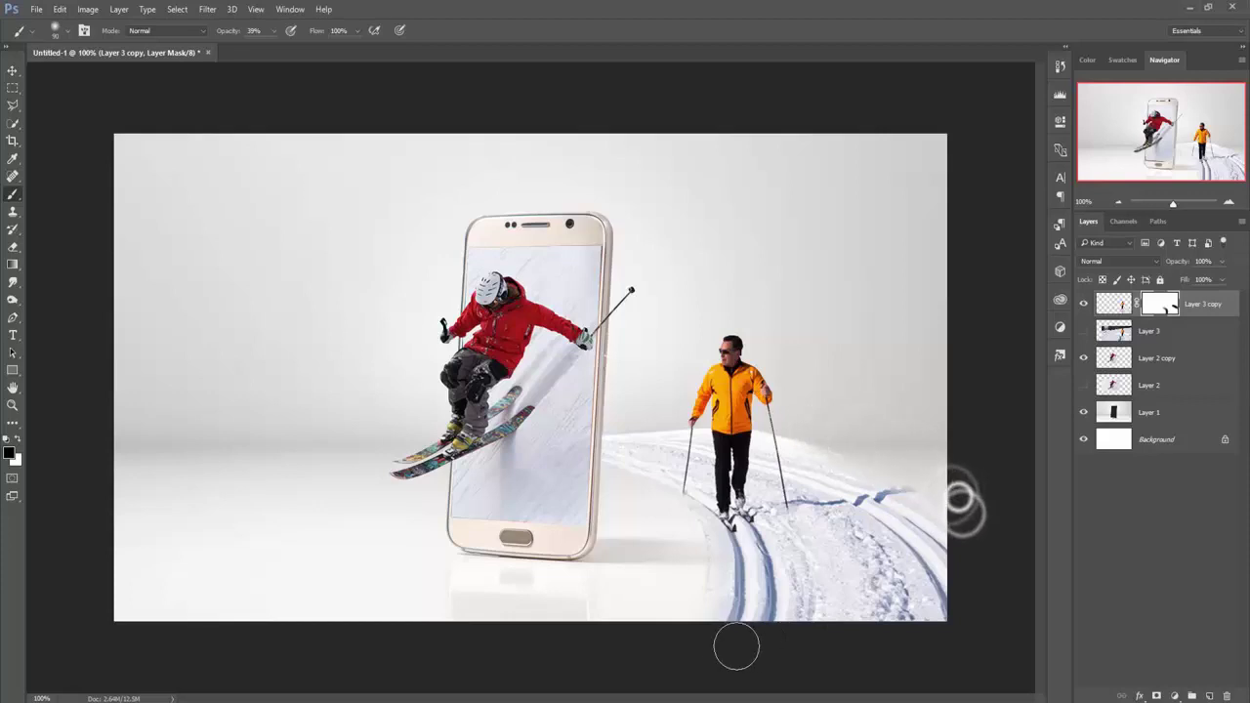
mouse_move(697, 636)
left_mouse_down()
mouse_move(686, 522)
mouse_move(700, 581)
left_mouse_up()
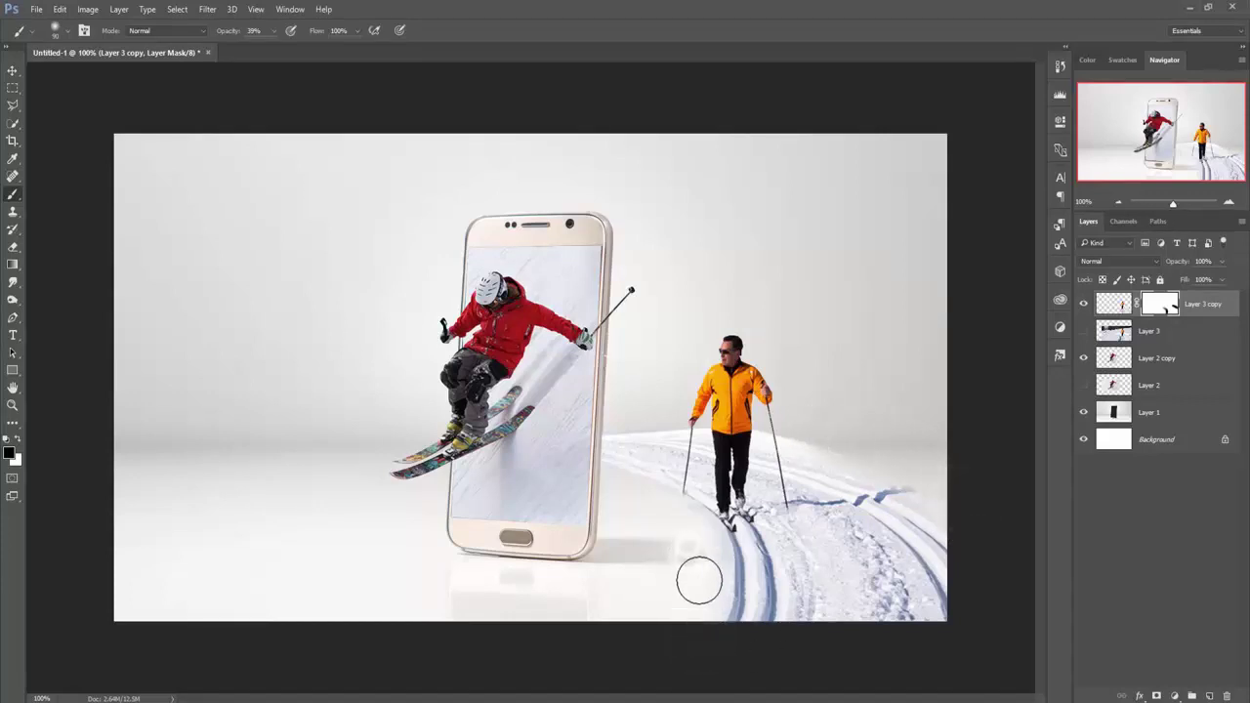
mouse_move(621, 488)
left_mouse_down()
mouse_move(606, 466)
mouse_move(616, 420)
left_mouse_up()
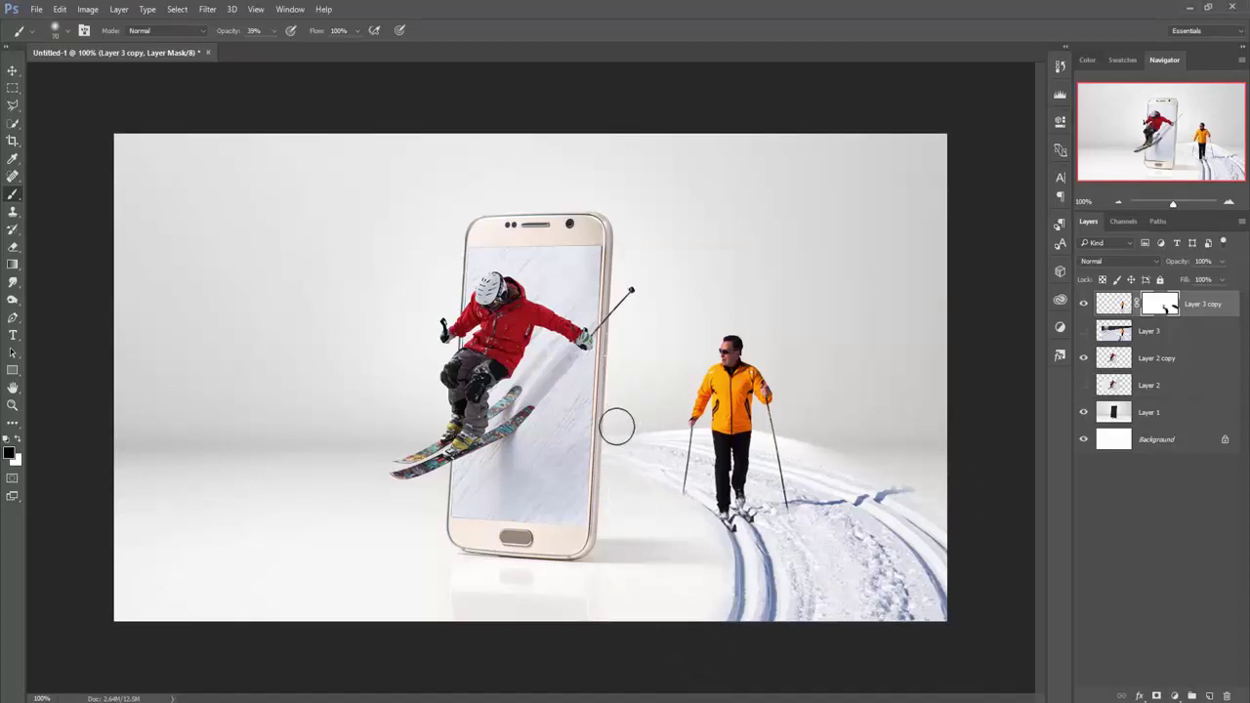
mouse_move(627, 428)
left_mouse_down()
mouse_move(664, 424)
mouse_move(602, 424)
mouse_move(671, 426)
left_mouse_up()
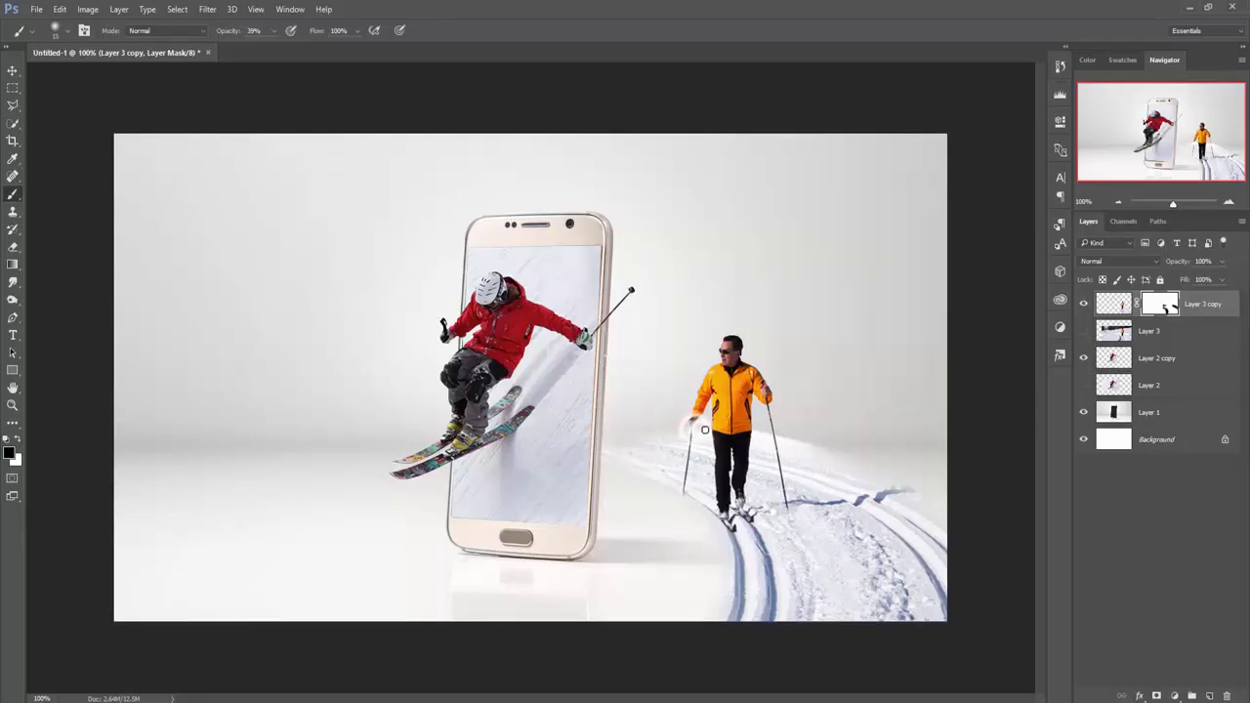
- Paint away the halo by the orange skier's hand and blend the ski tracks into the floor
mouse_move(695, 429)
left_mouse_down()
mouse_move(684, 422)
mouse_move(781, 436)
left_mouse_up()
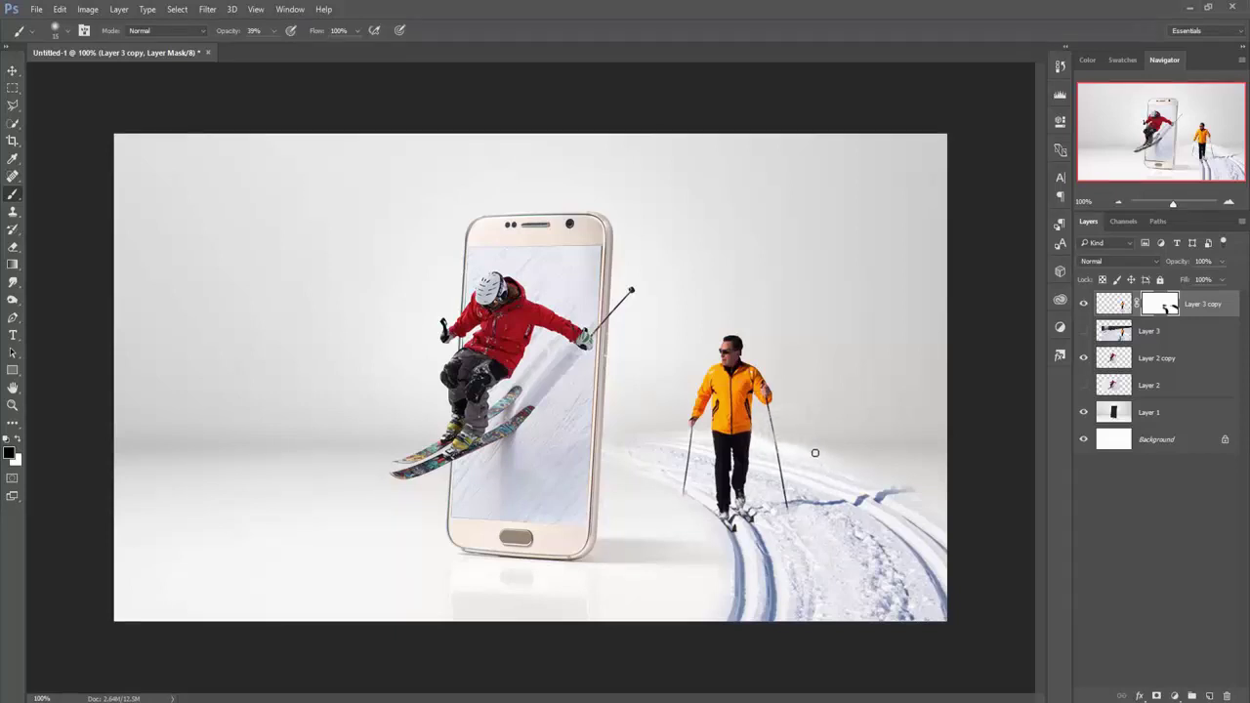
left_click(12, 71)
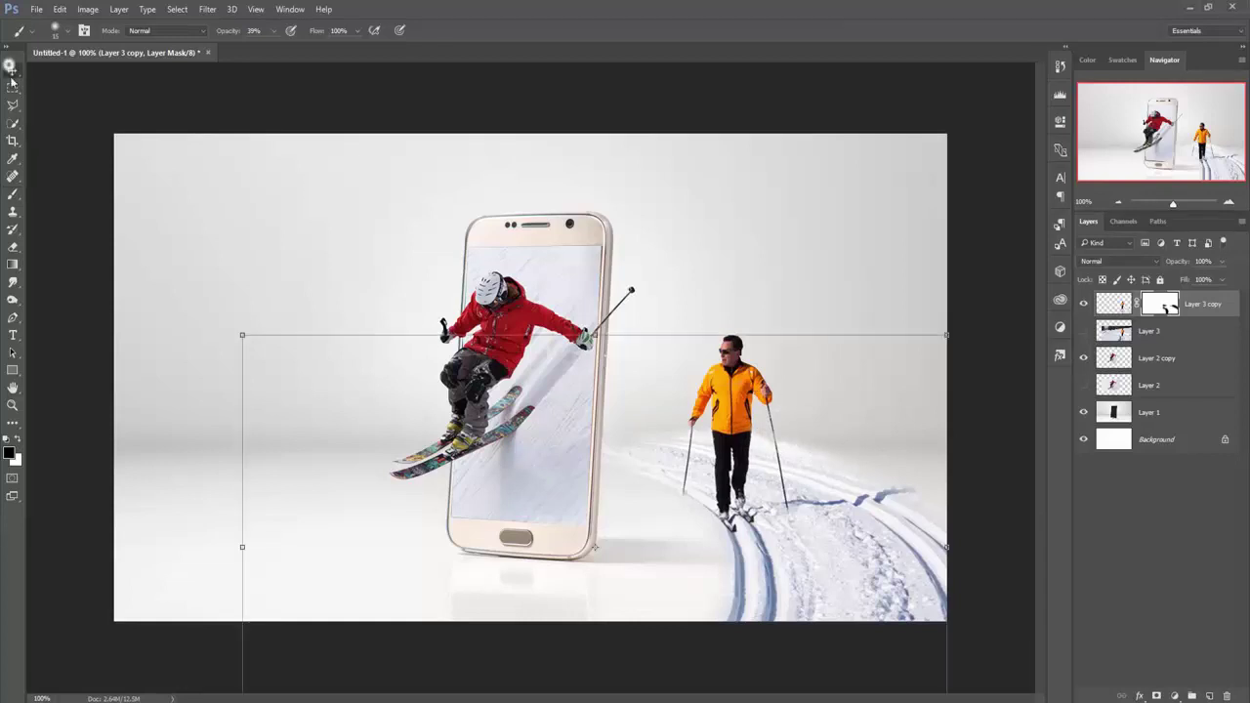
left_click(7, 197)
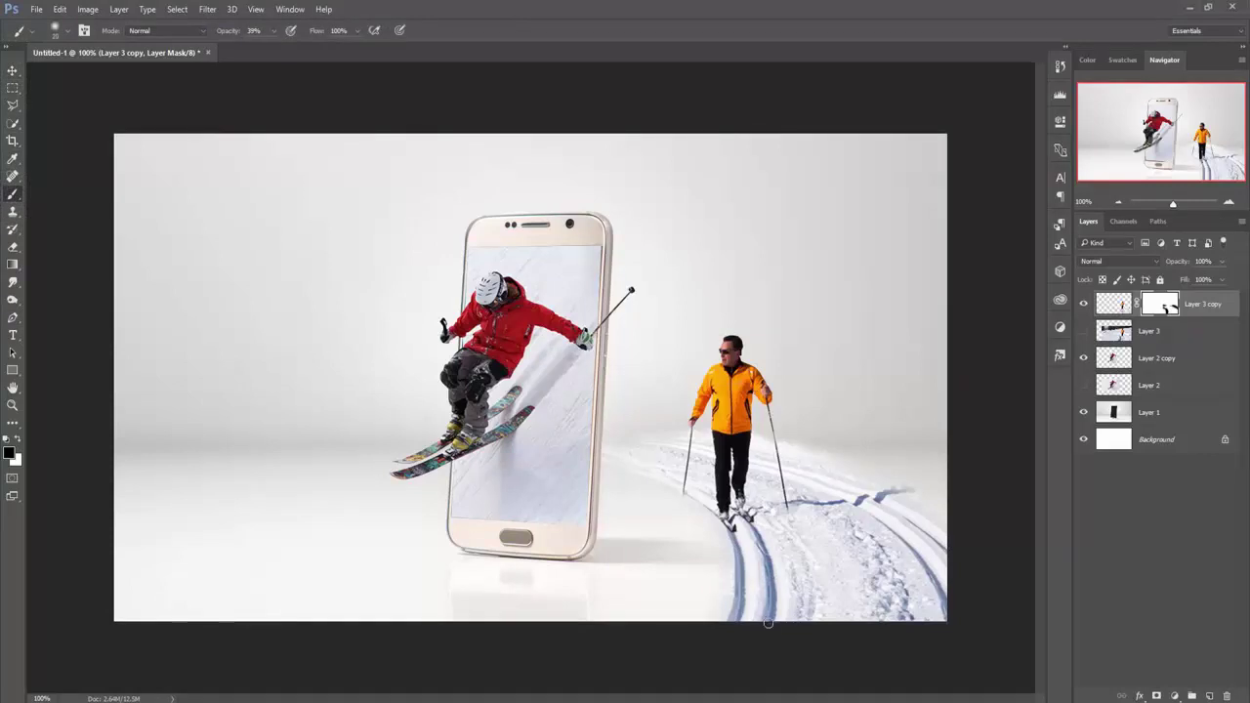
mouse_move(757, 598)
left_mouse_down()
mouse_move(748, 550)
mouse_move(886, 553)
mouse_move(900, 627)
mouse_move(837, 517)
mouse_move(887, 544)
mouse_move(921, 600)
mouse_move(913, 496)
mouse_move(949, 635)
mouse_move(789, 599)
mouse_move(725, 631)
mouse_move(739, 530)
mouse_move(781, 655)
left_mouse_up()
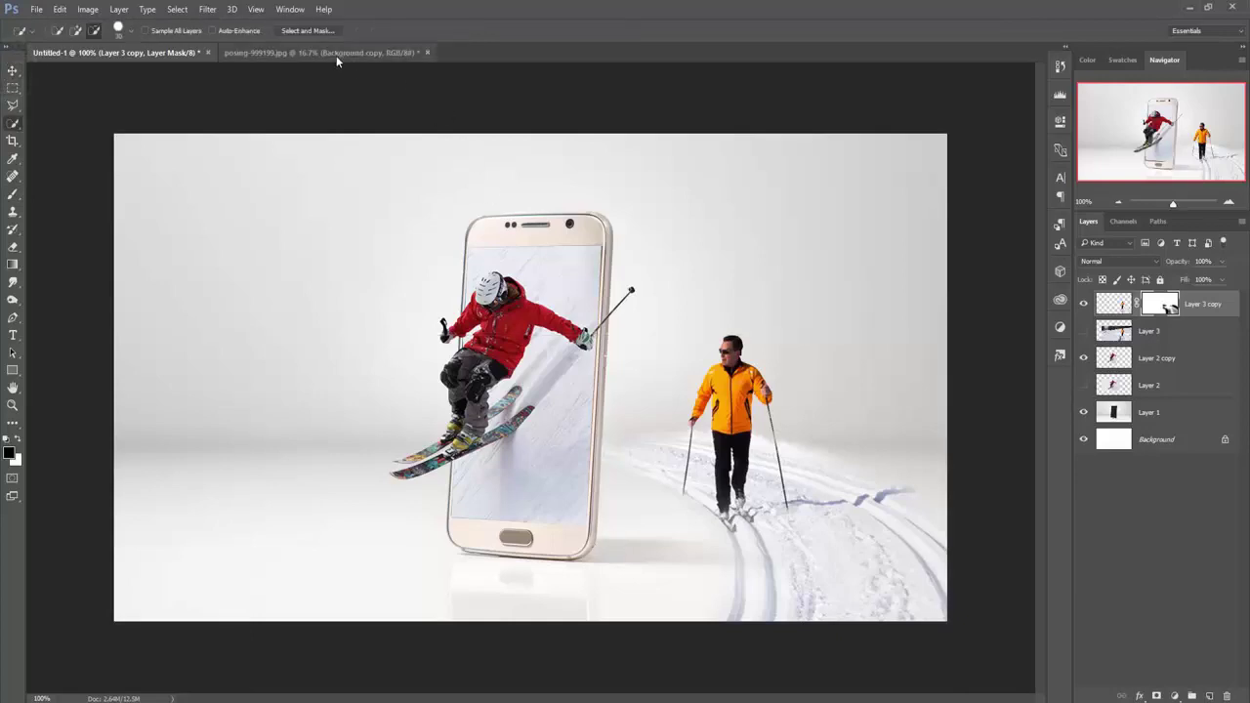
- Drag the posing red-jacket skier from posing-999199.jpg into the composite
mouse_move(337, 53)
left_mouse_down()
mouse_move(339, 78)
mouse_move(335, 42)
left_mouse_up()
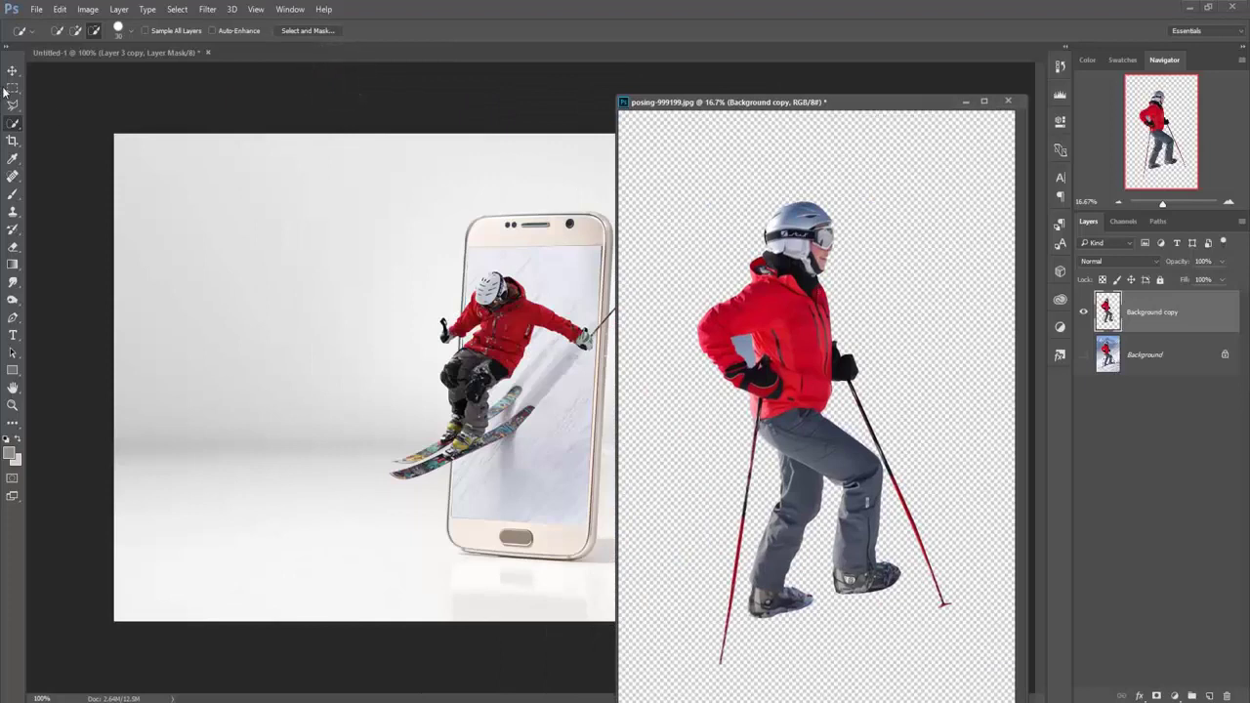
left_click(12, 71)
mouse_move(824, 330)
left_mouse_down()
mouse_move(225, 330)
mouse_move(258, 543)
left_mouse_up()
left_click(962, 101)
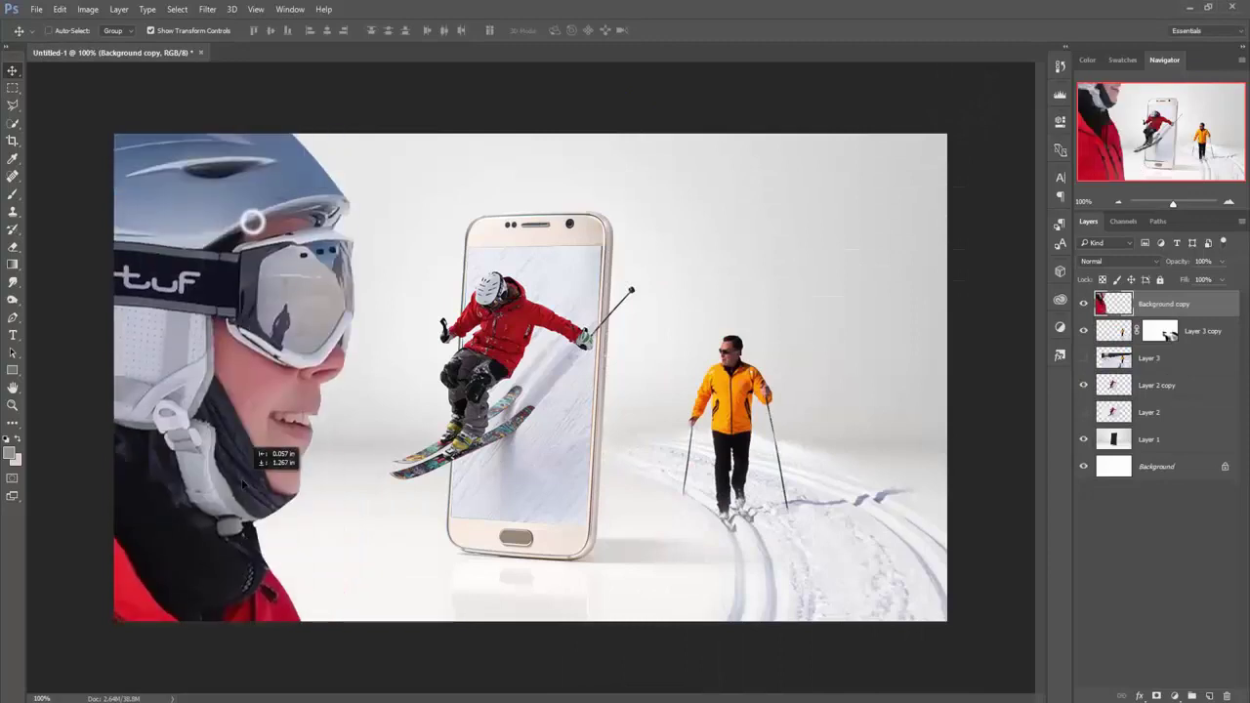
left_click_drag(256, 227, 239, 552)
left_click_drag(634, 271, 770, 214)
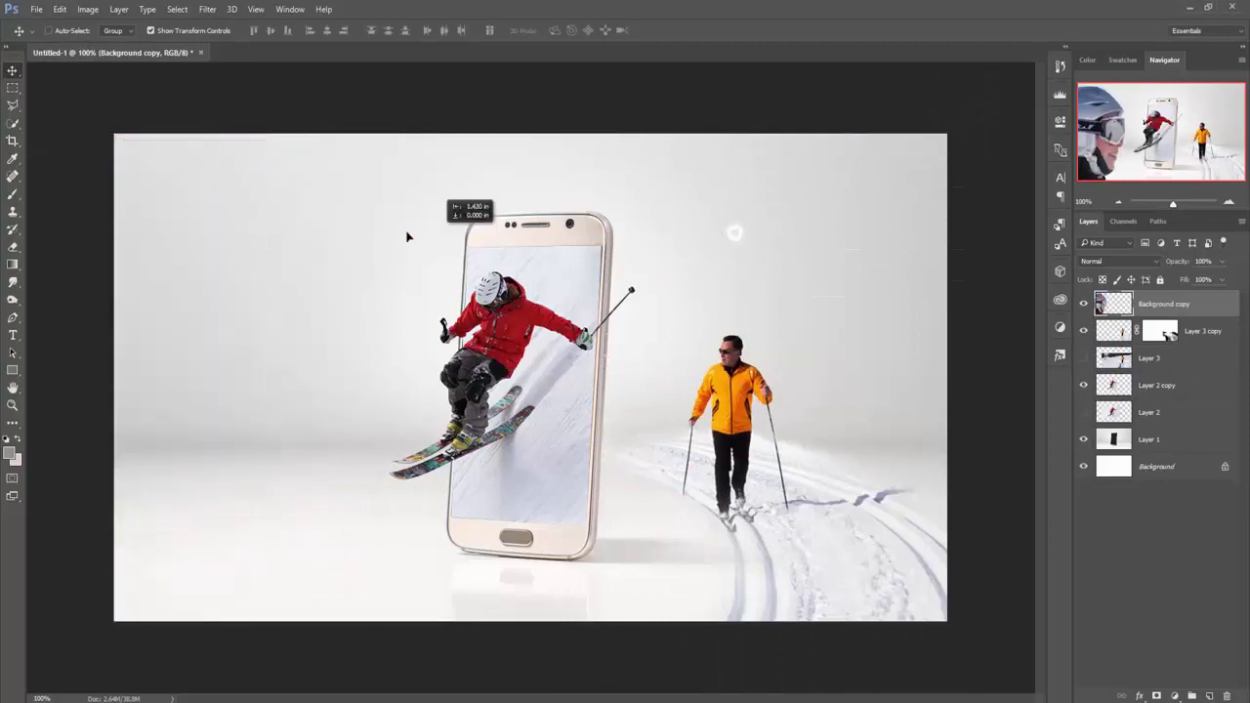
- Scale the skier down, place it left of the phone, tilt it about 6° and commit
mouse_move(726, 153)
left_mouse_down()
mouse_move(522, 489)
mouse_move(677, 112)
mouse_move(419, 579)
left_mouse_up()
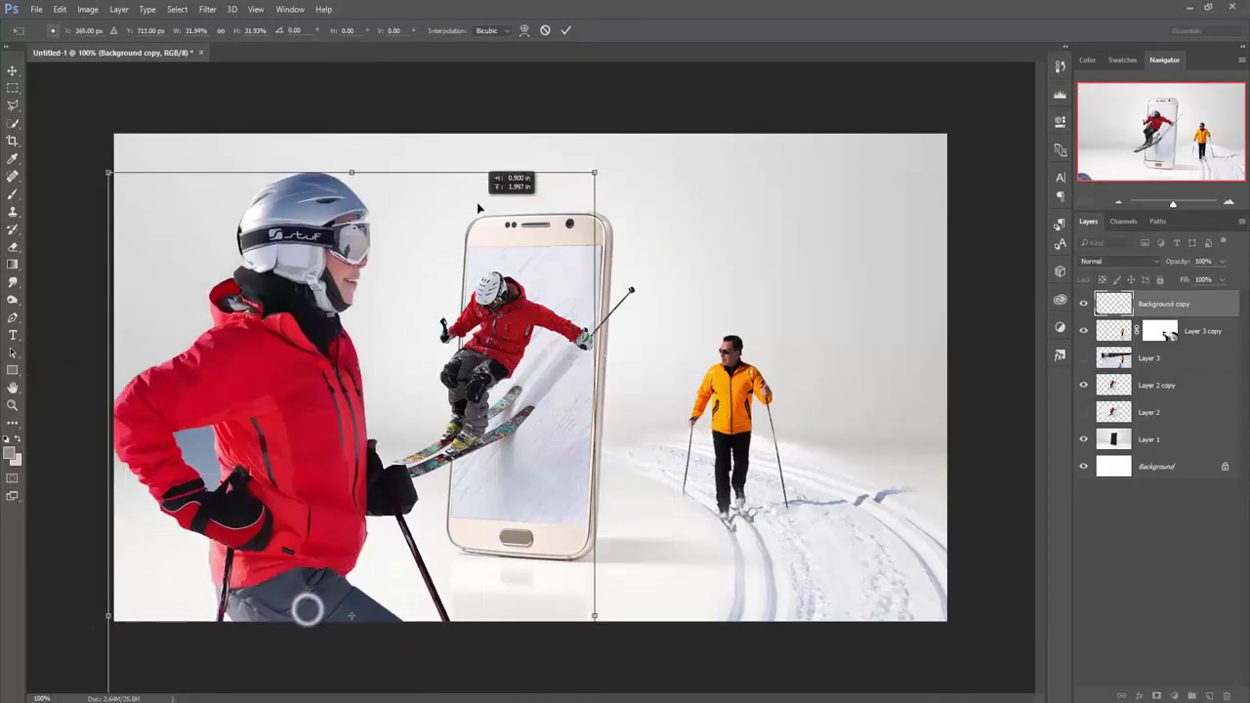
left_click_drag(307, 605, 481, 198)
mouse_move(593, 172)
left_mouse_down()
mouse_move(476, 407)
mouse_move(455, 512)
left_mouse_up()
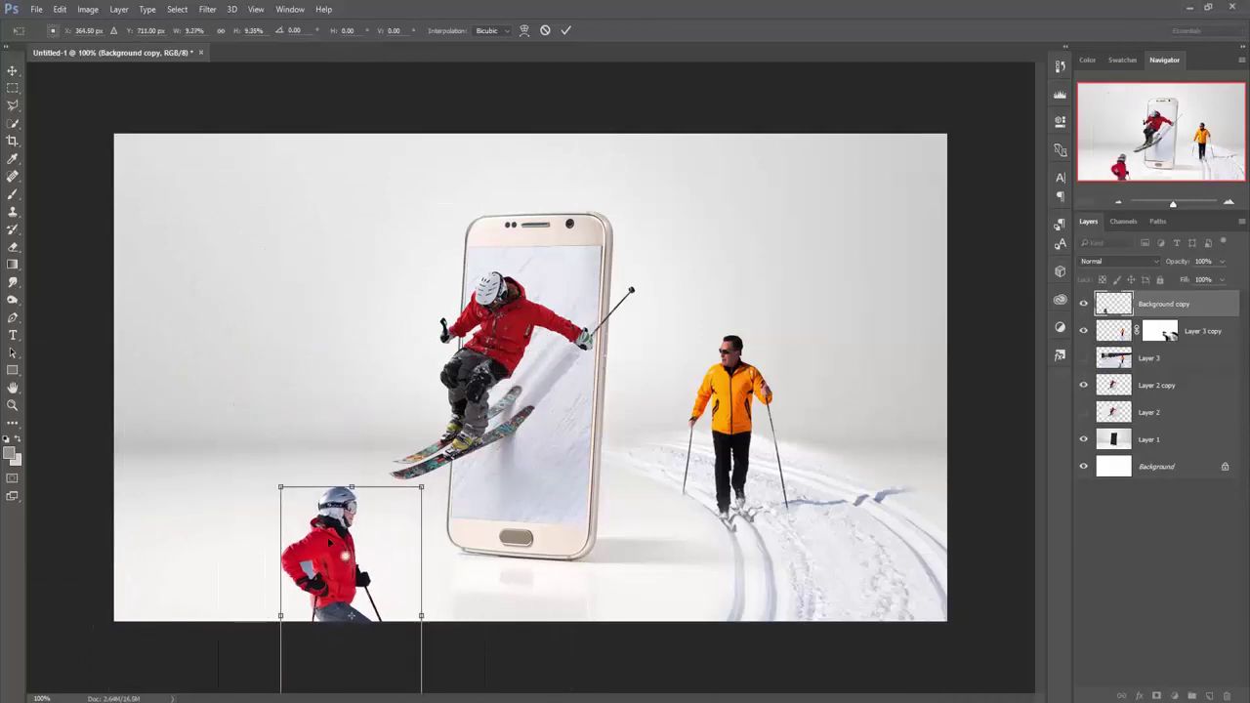
mouse_move(350, 615)
left_mouse_down()
mouse_move(251, 345)
mouse_move(225, 443)
left_mouse_up()
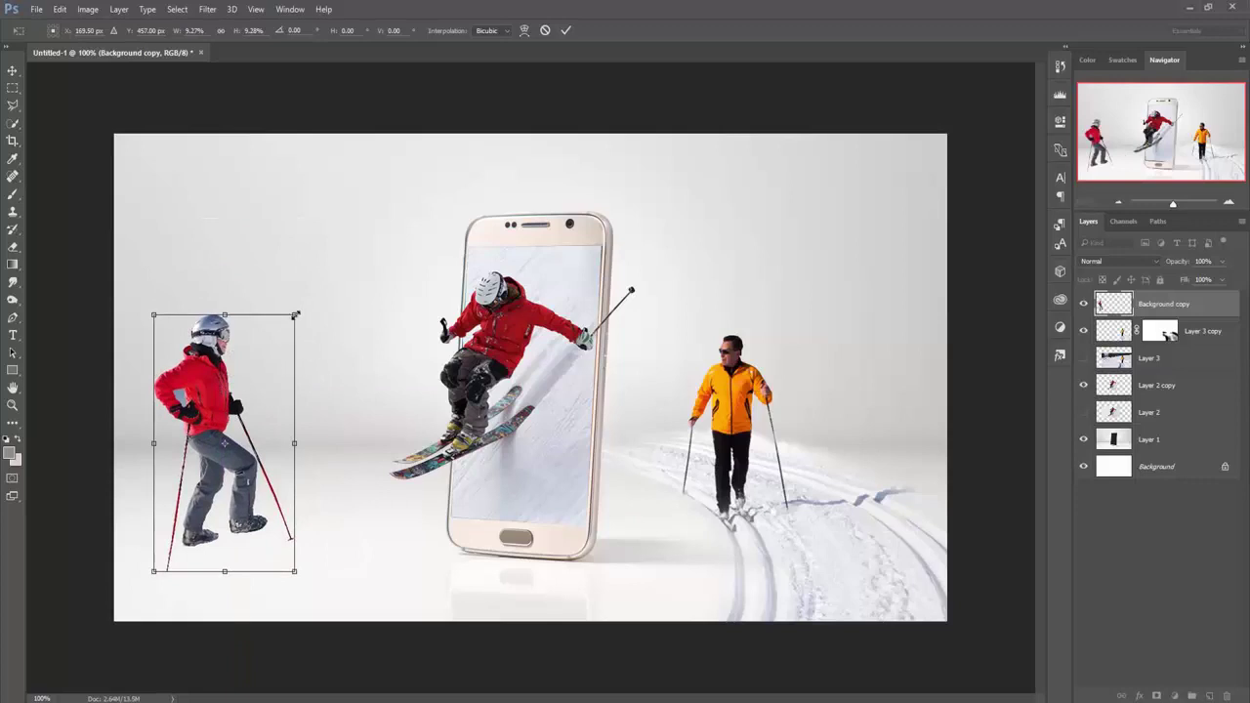
mouse_move(295, 316)
left_mouse_down()
mouse_move(280, 346)
mouse_move(297, 348)
left_mouse_up()
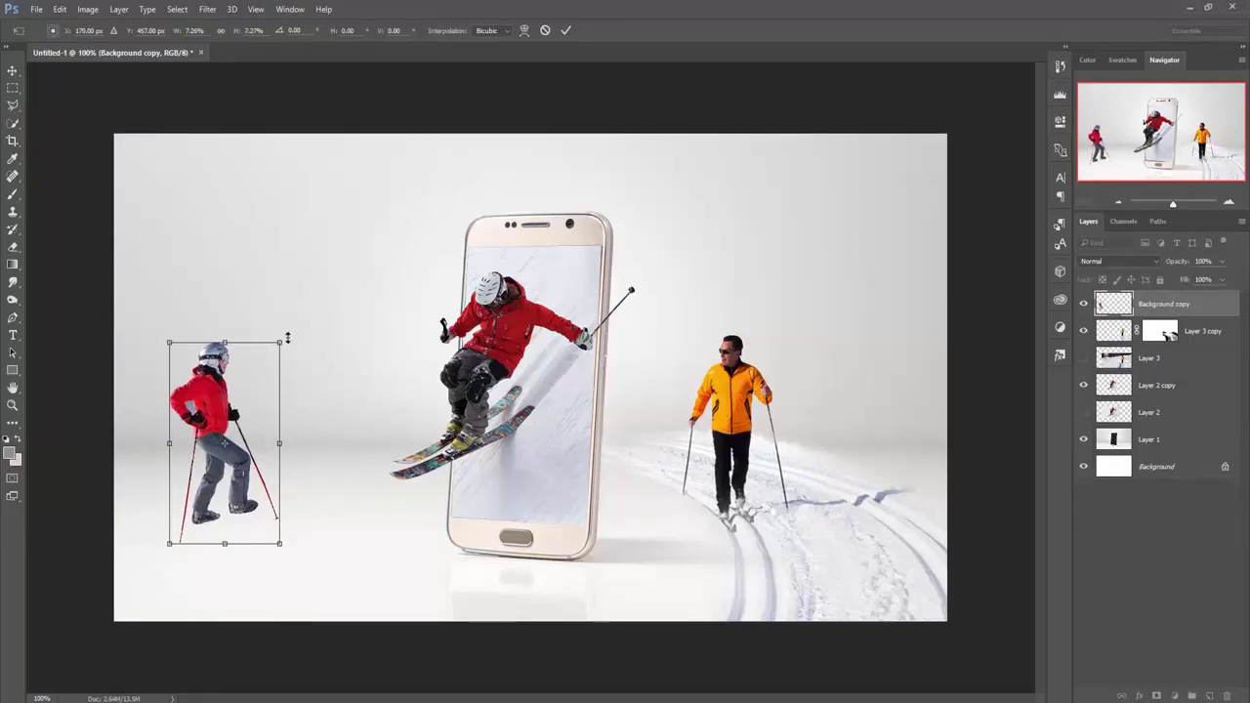
left_click_drag(293, 335, 303, 347)
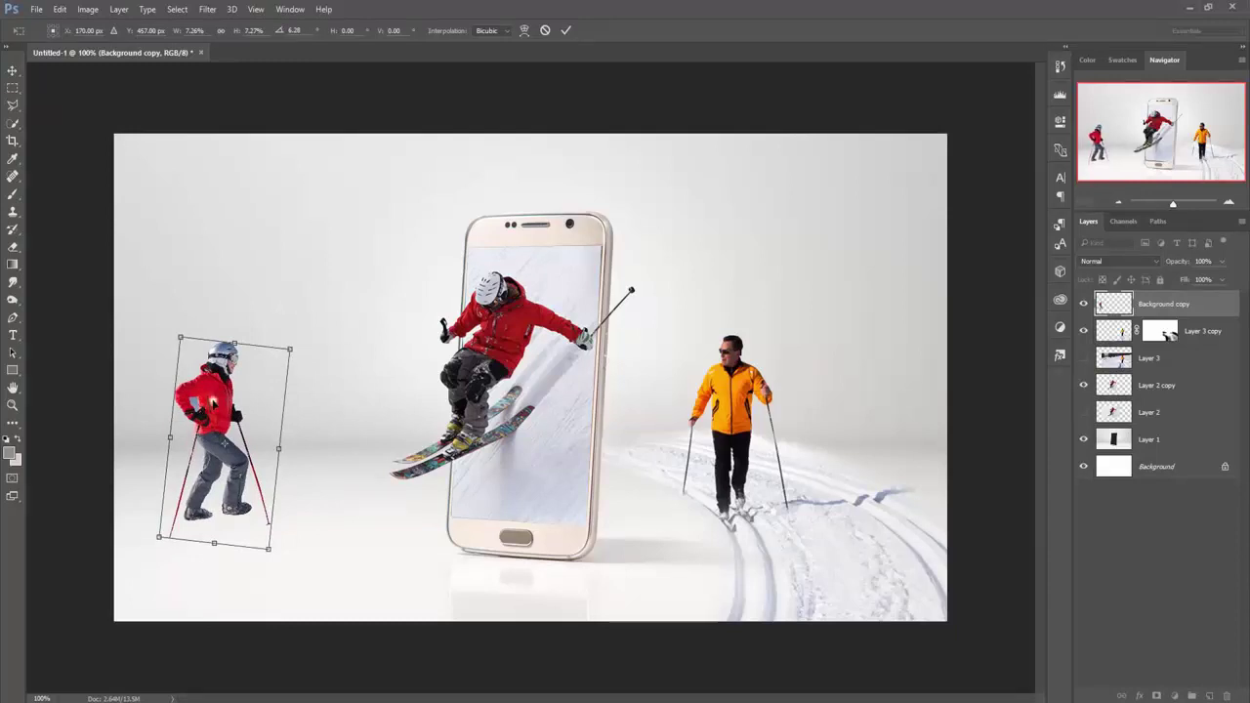
left_click(567, 30)
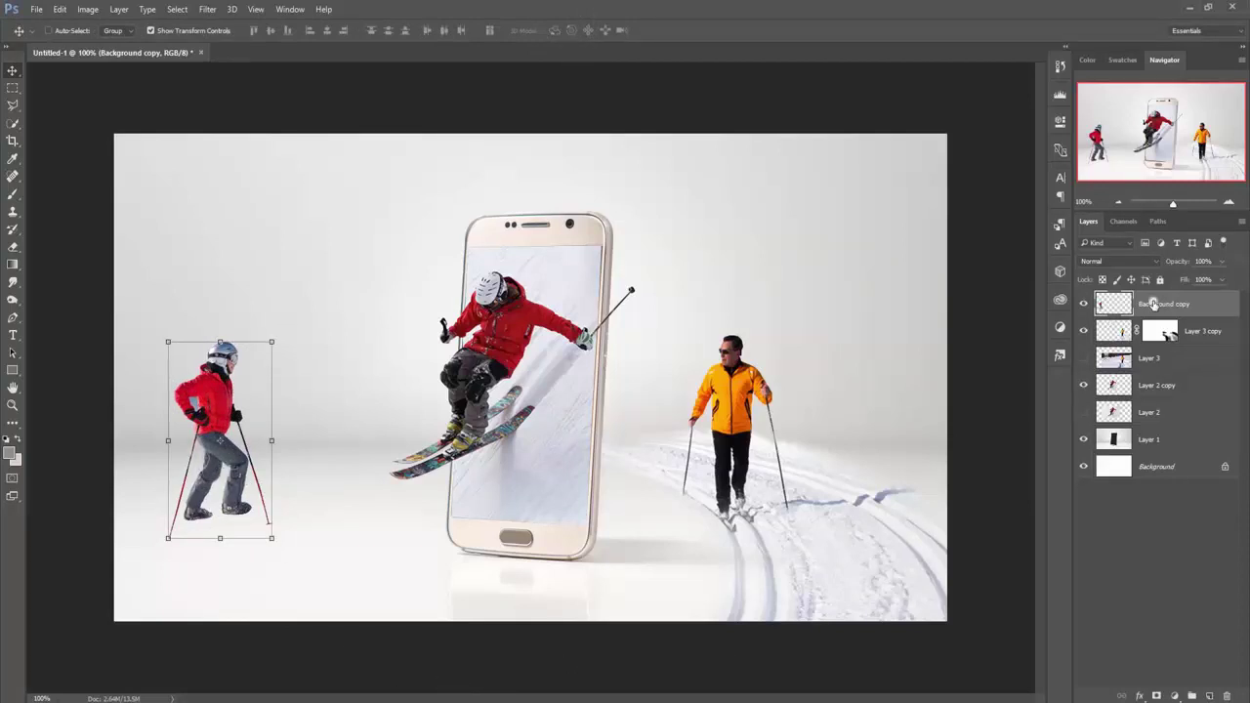
- Zoom to 400% and polygonal-lasso the blue patch under the left skier's arm, then select his layer
left_click(1118, 329)
left_click(13, 71)
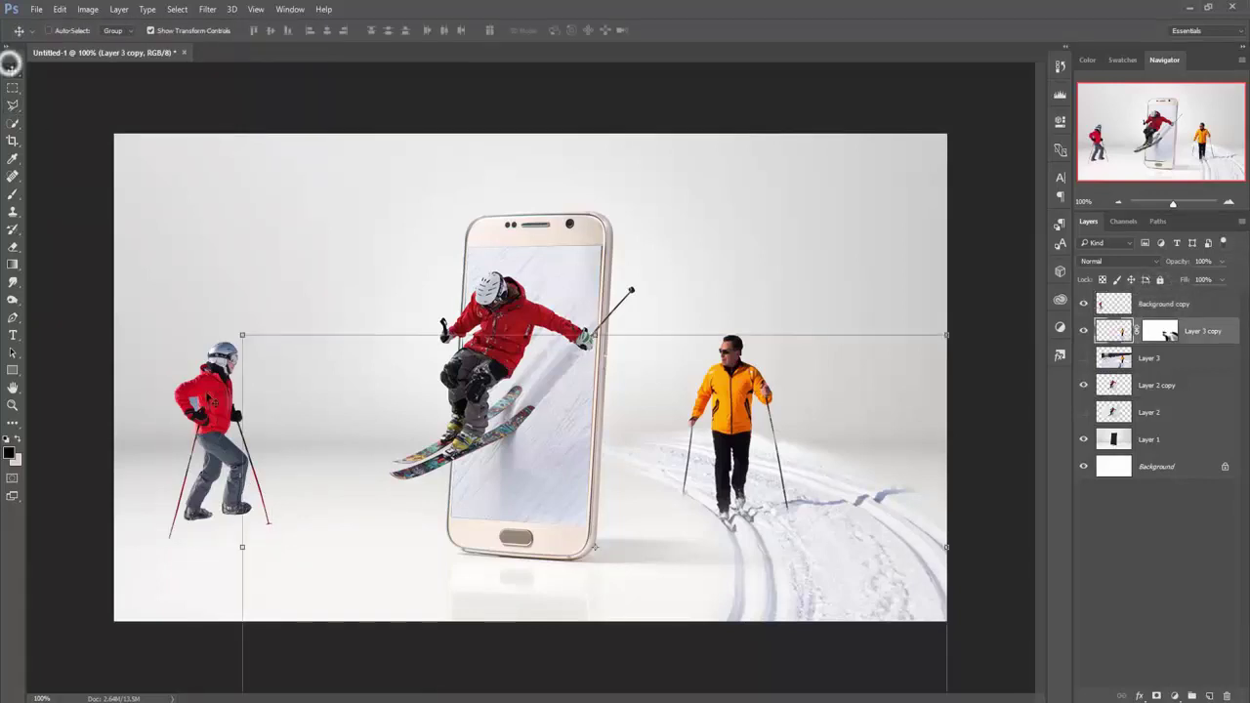
left_click(16, 106)
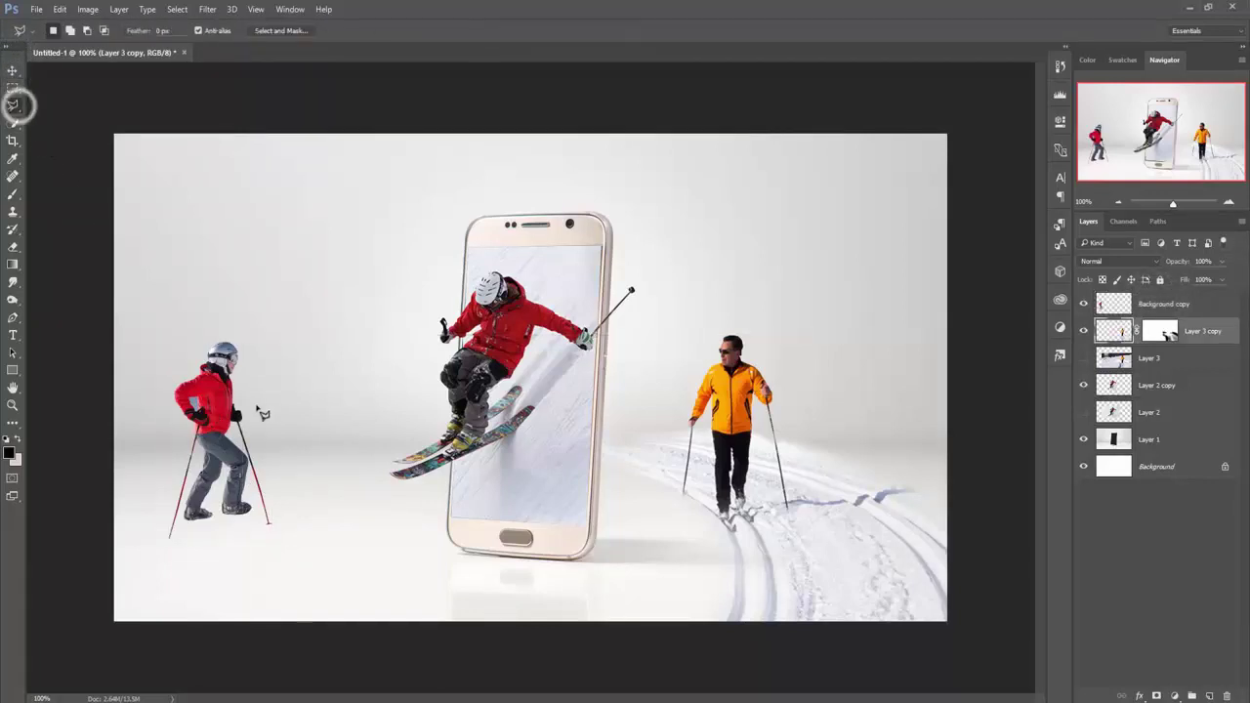
key("ctrl+plus")
key("ctrl+plus")
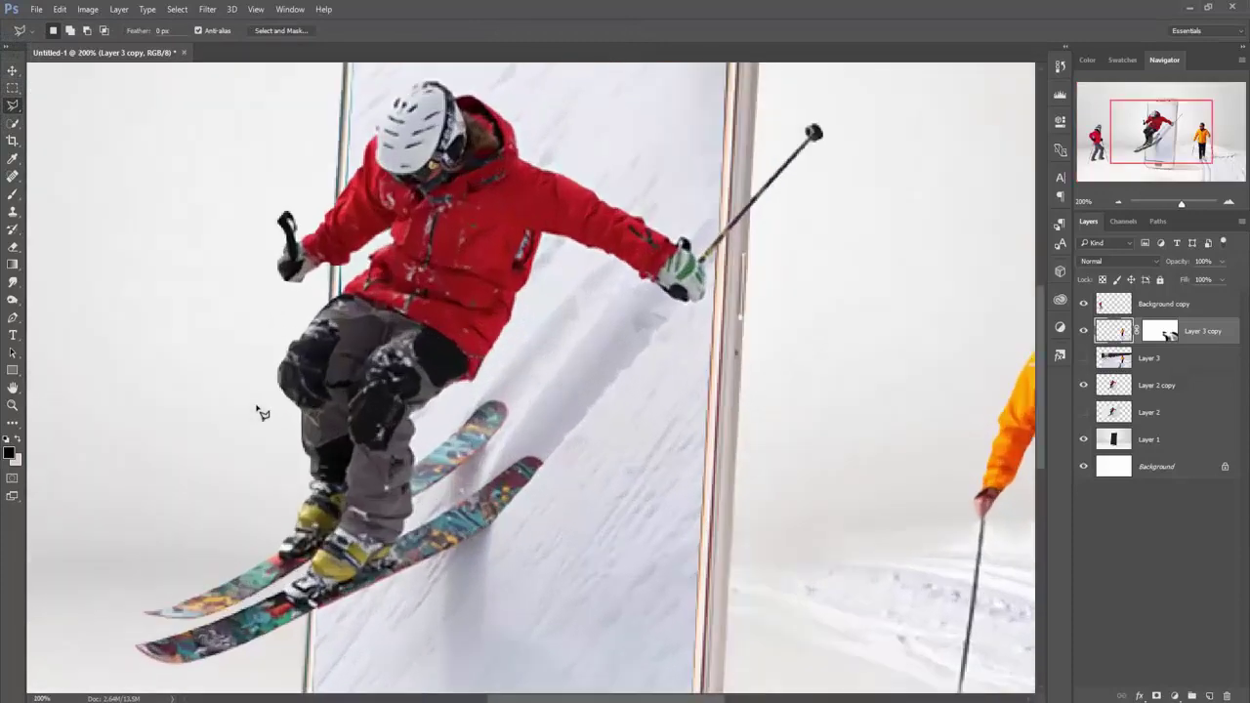
key("ctrl+plus")
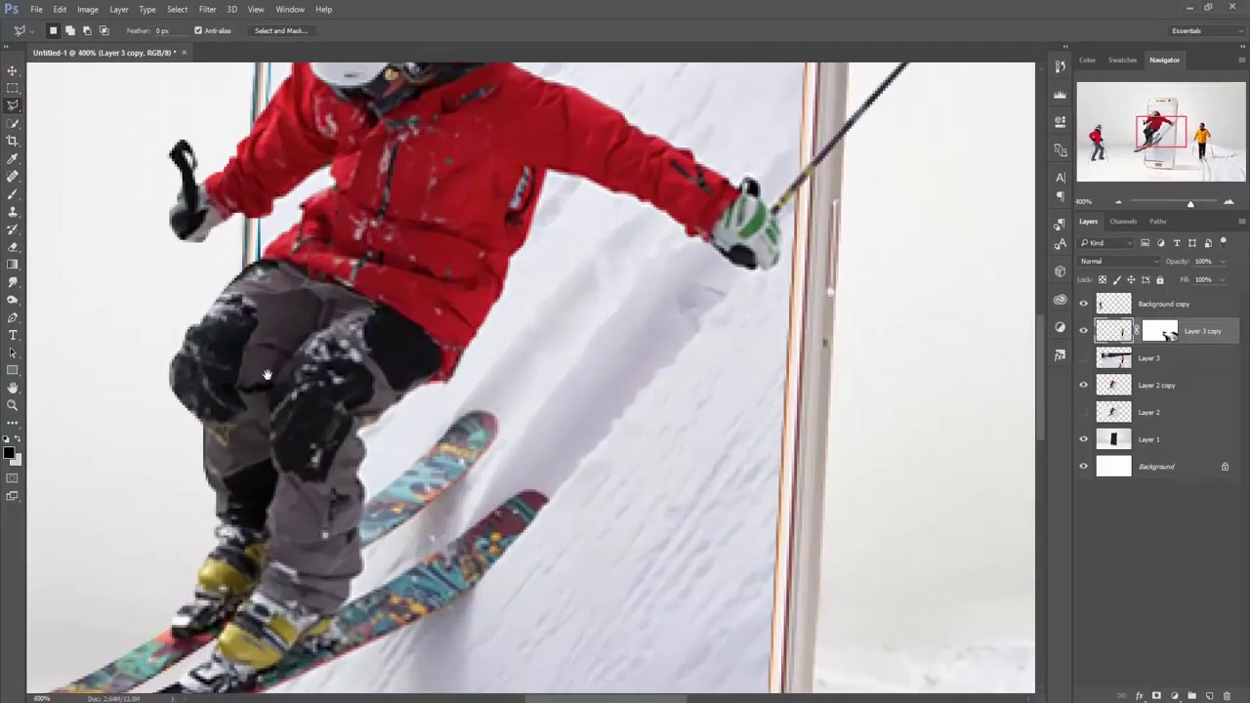
mouse_move(266, 375)
left_mouse_down()
mouse_move(454, 384)
mouse_move(556, 349)
left_mouse_up()
left_click_drag(315, 240, 341, 354)
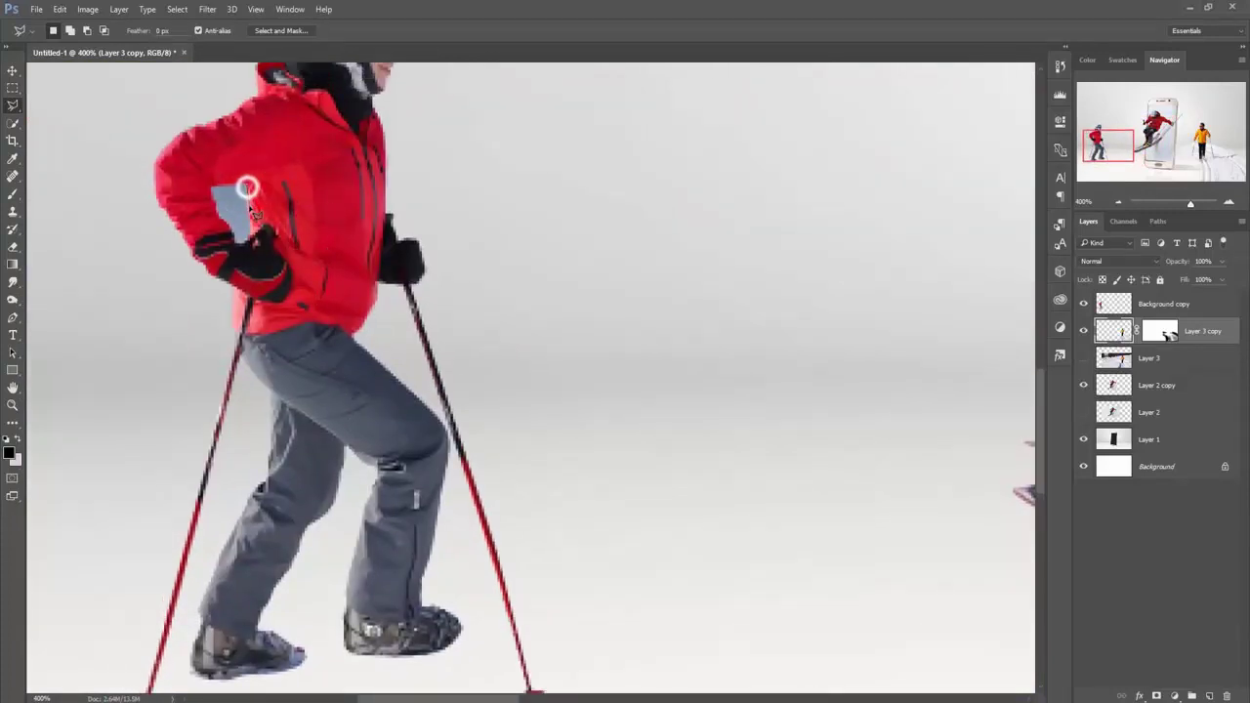
mouse_move(251, 222)
left_mouse_down()
mouse_move(241, 244)
mouse_move(221, 210)
mouse_move(226, 185)
mouse_move(244, 188)
left_mouse_up()
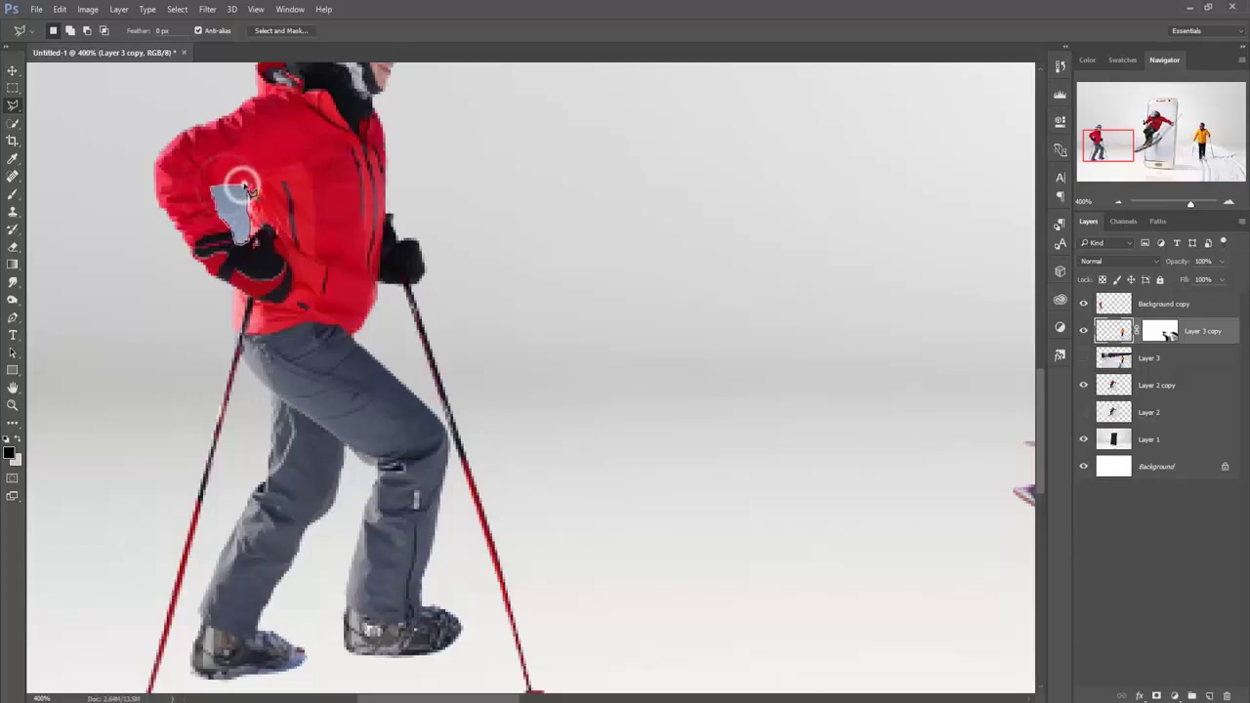
left_click(246, 187)
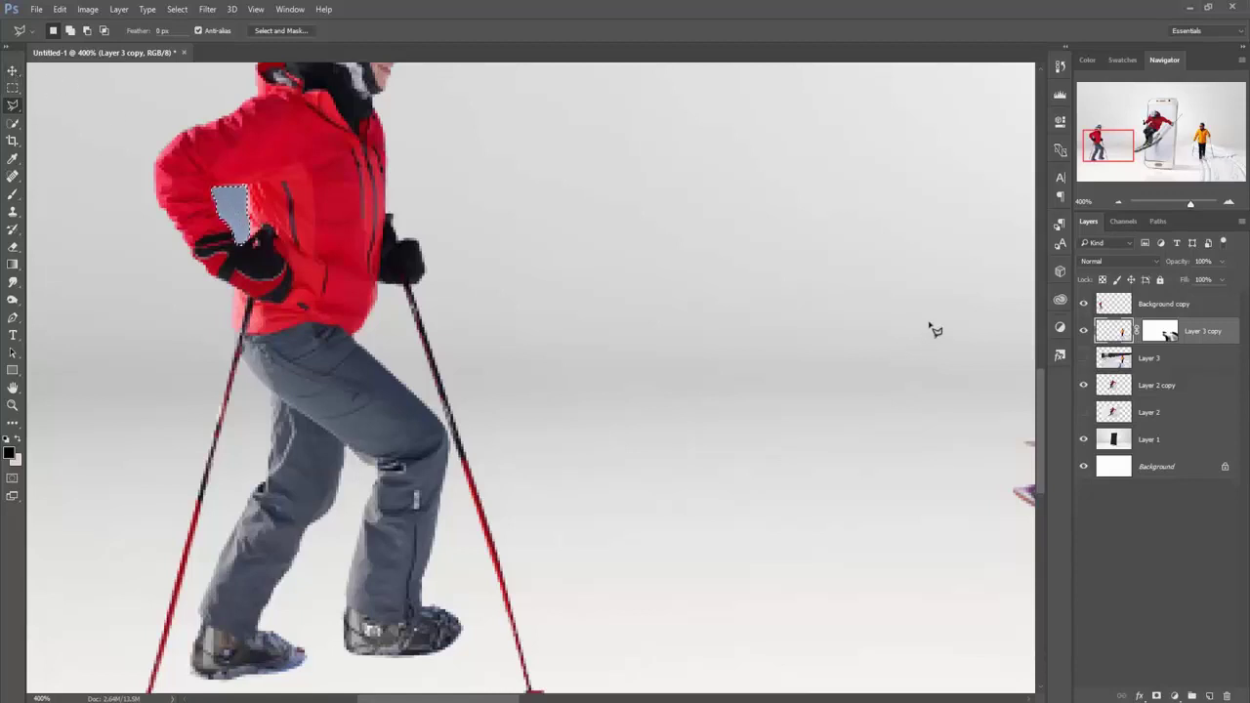
left_click(1107, 309)
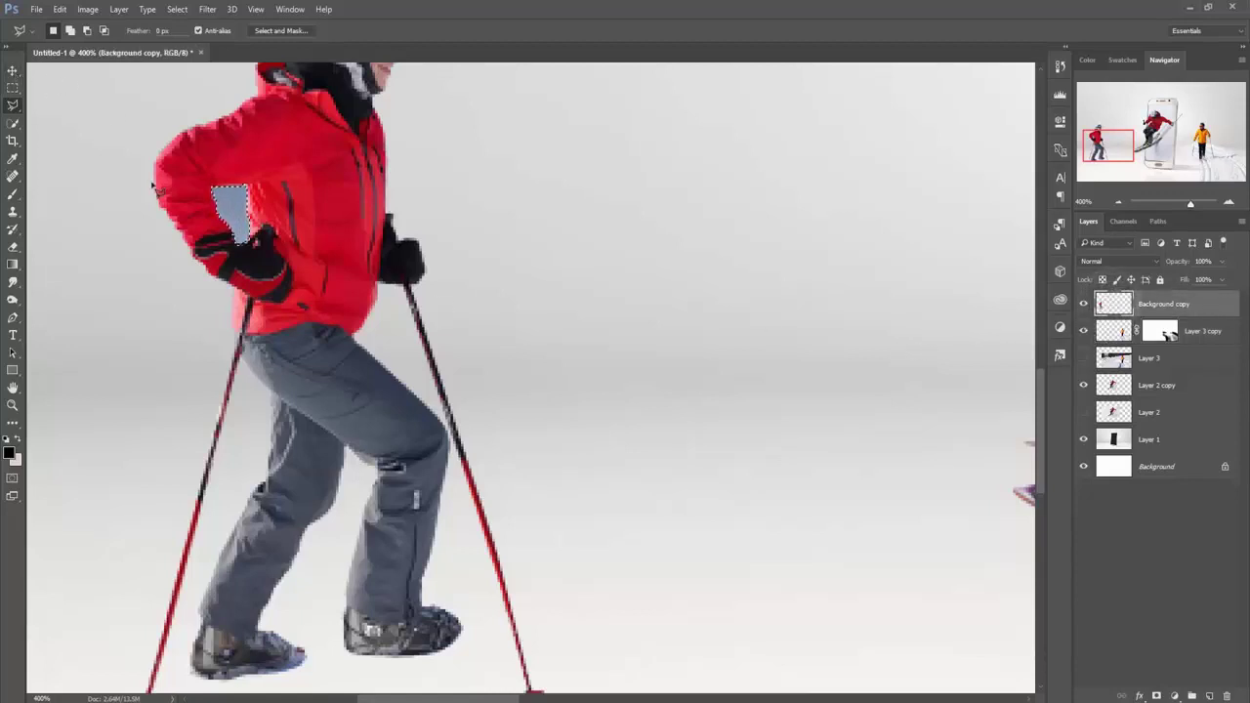
- Drop the selection around the patch under the left skier's arm
left_click(179, 9)
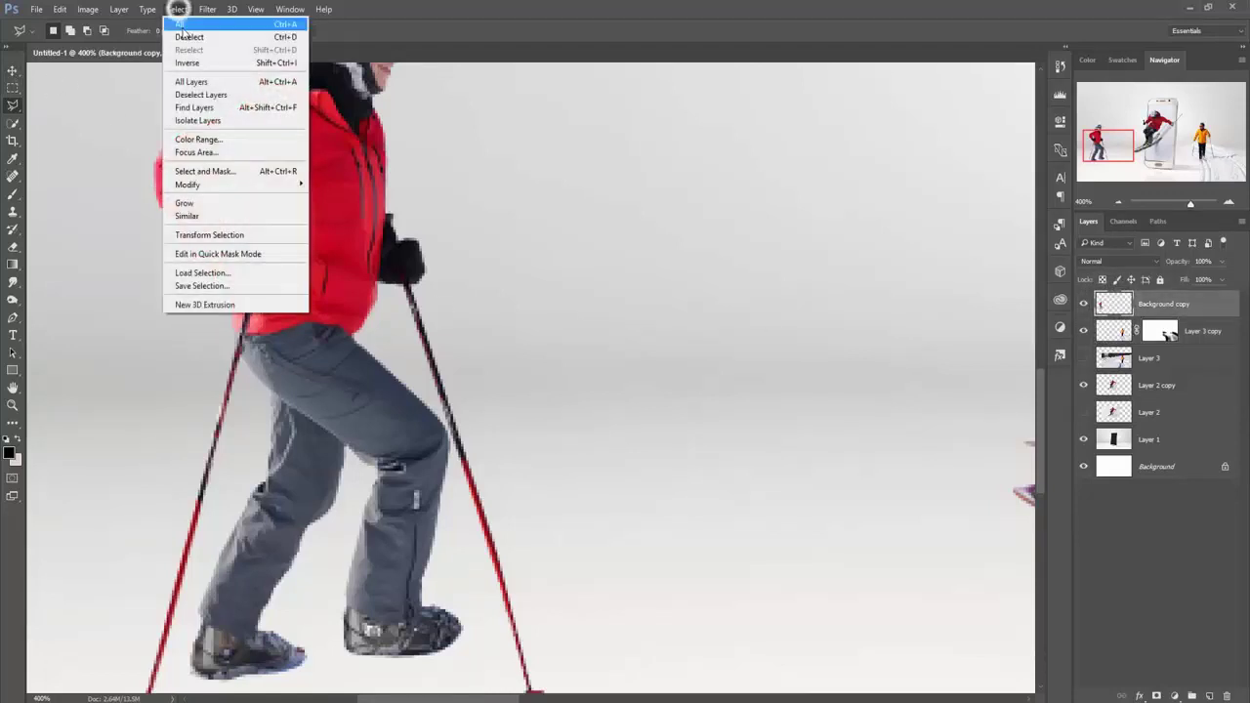
left_click(186, 37)
left_click(12, 70)
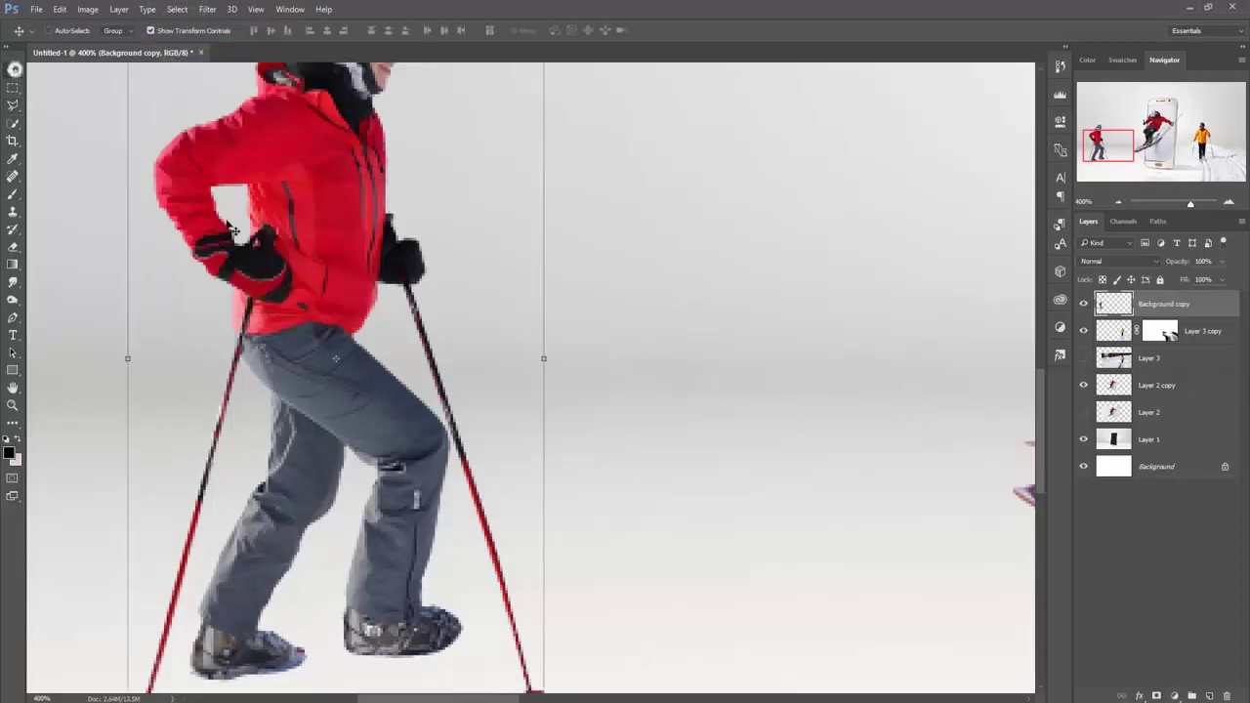
- Duplicate the left skier's layer as Background copy 2 and zoom back out
right_click(1149, 308)
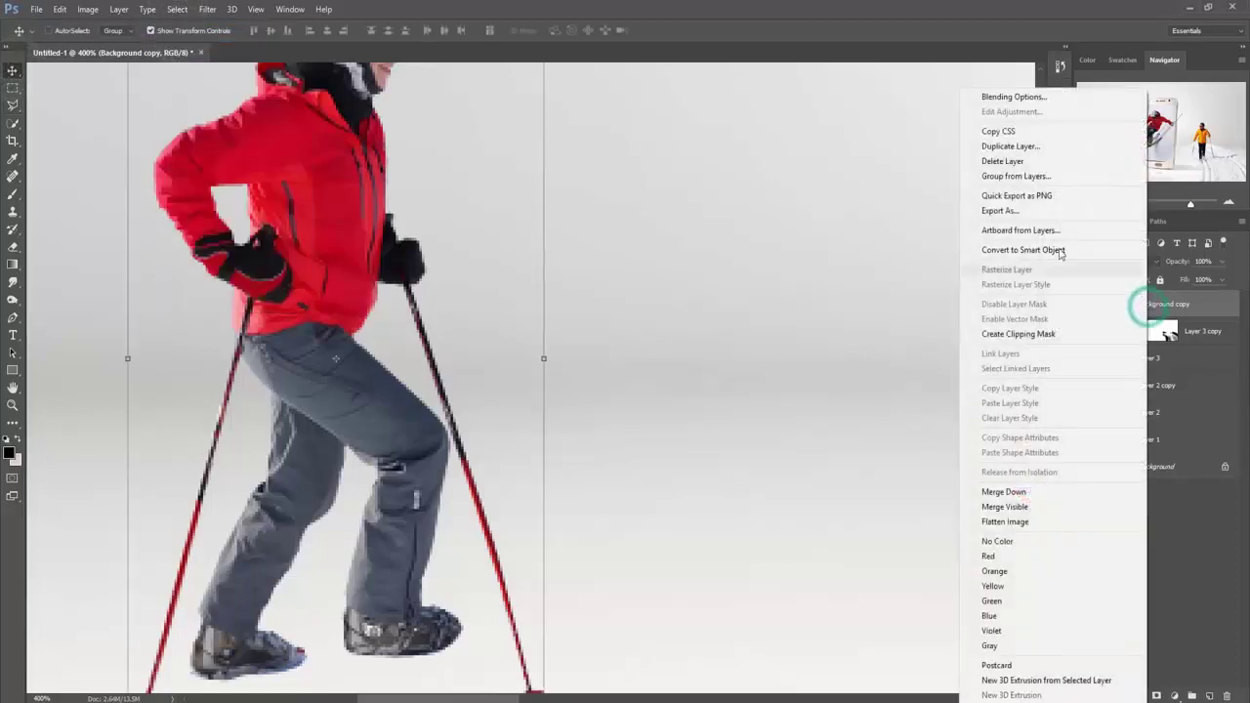
left_click(1032, 145)
left_click(749, 221)
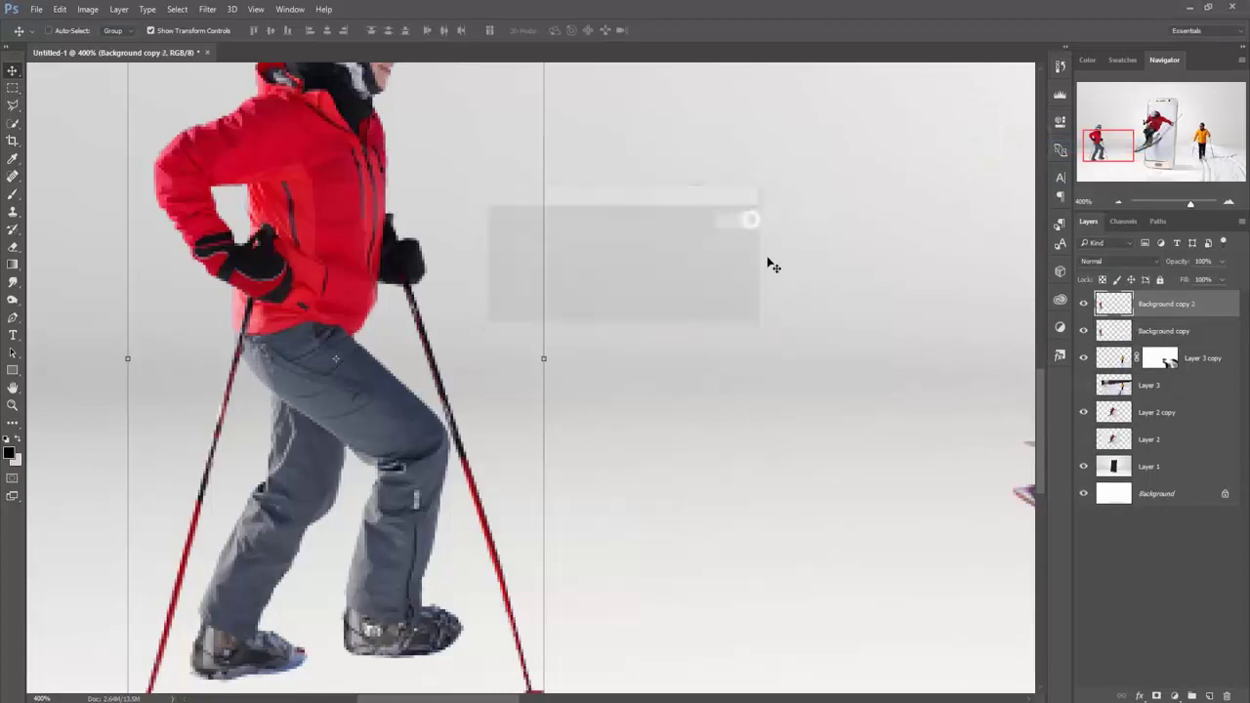
key("ctrl+minus")
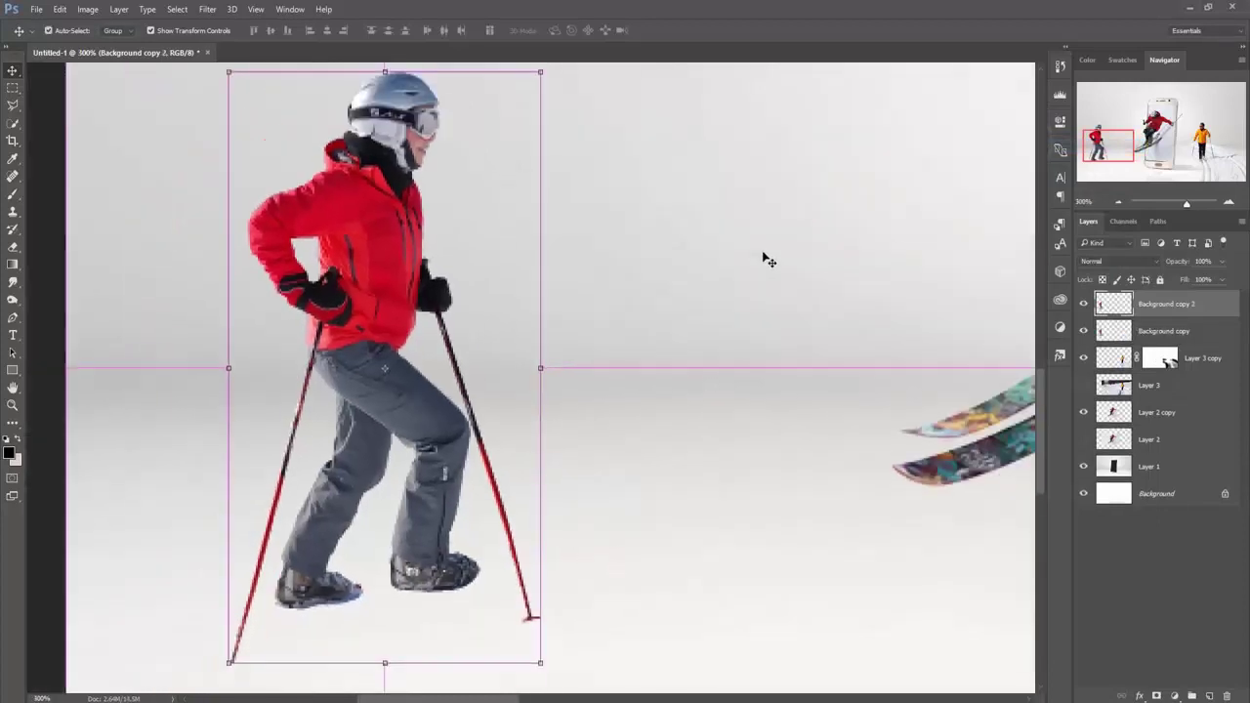
key("ctrl+minus")
key("ctrl+minus")
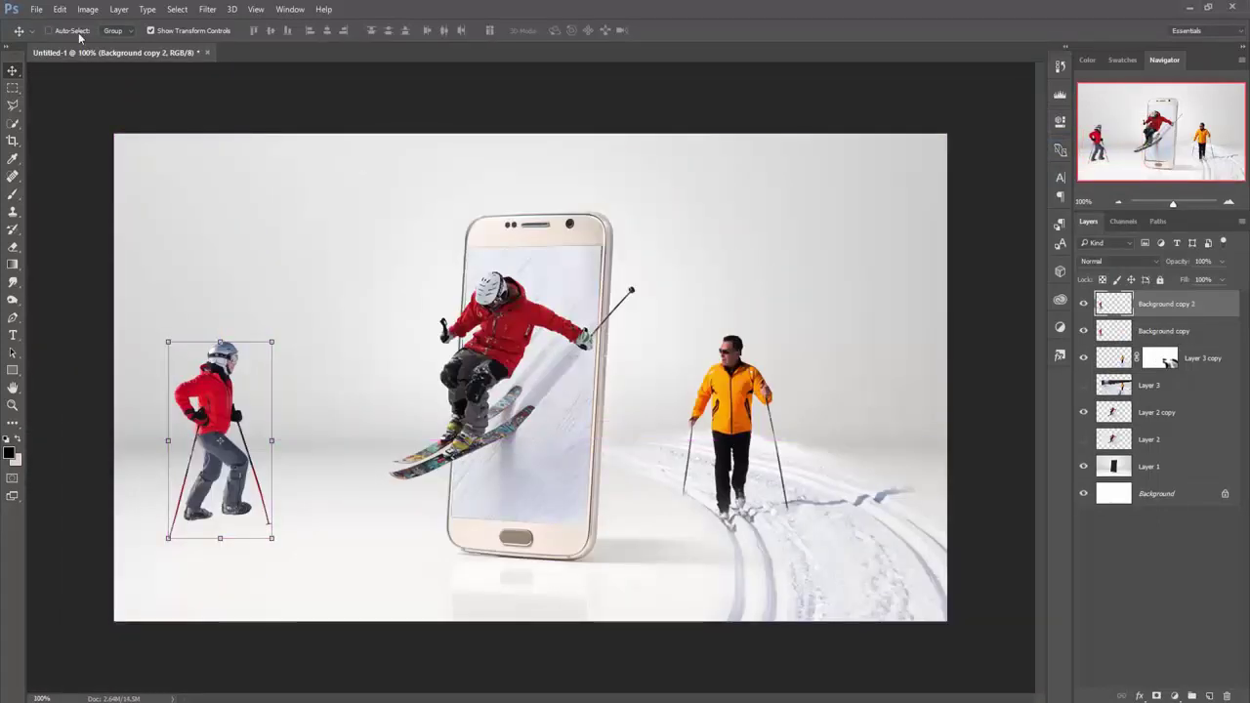
left_click(86, 10)
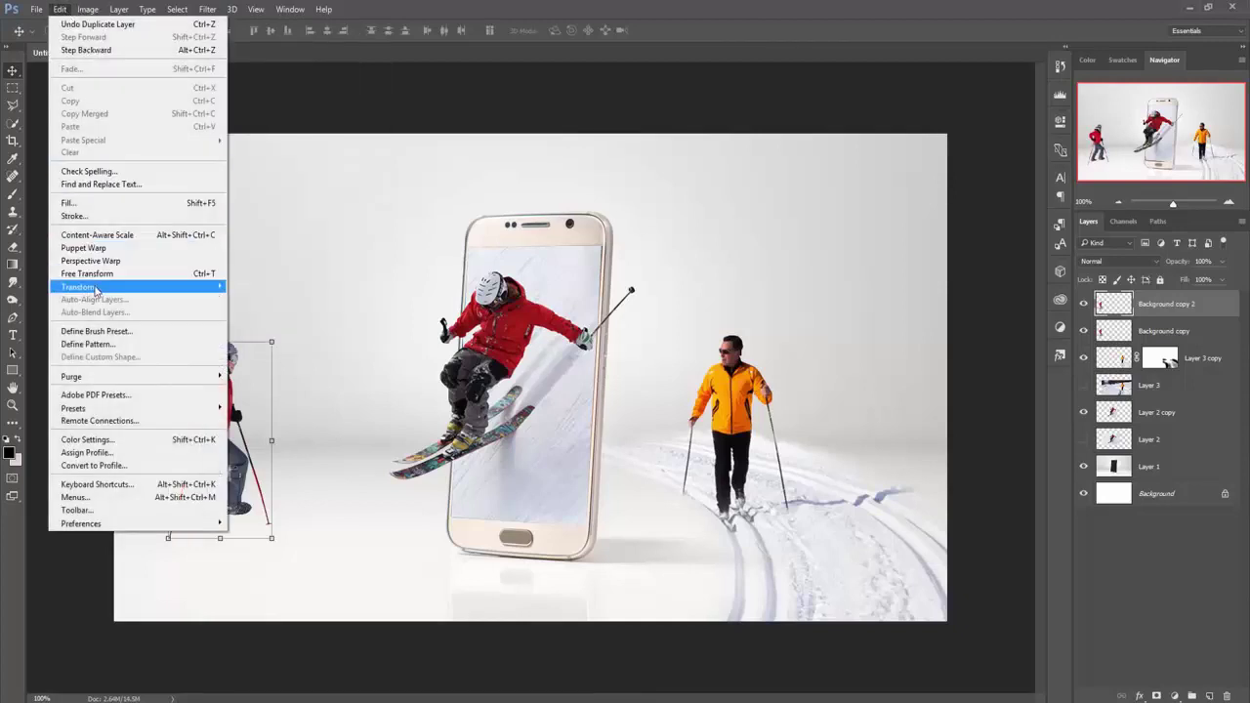
- Flip the skier copy vertically and skew it flat along the snow from his feet
mouse_move(78, 286)
left_click(256, 446)
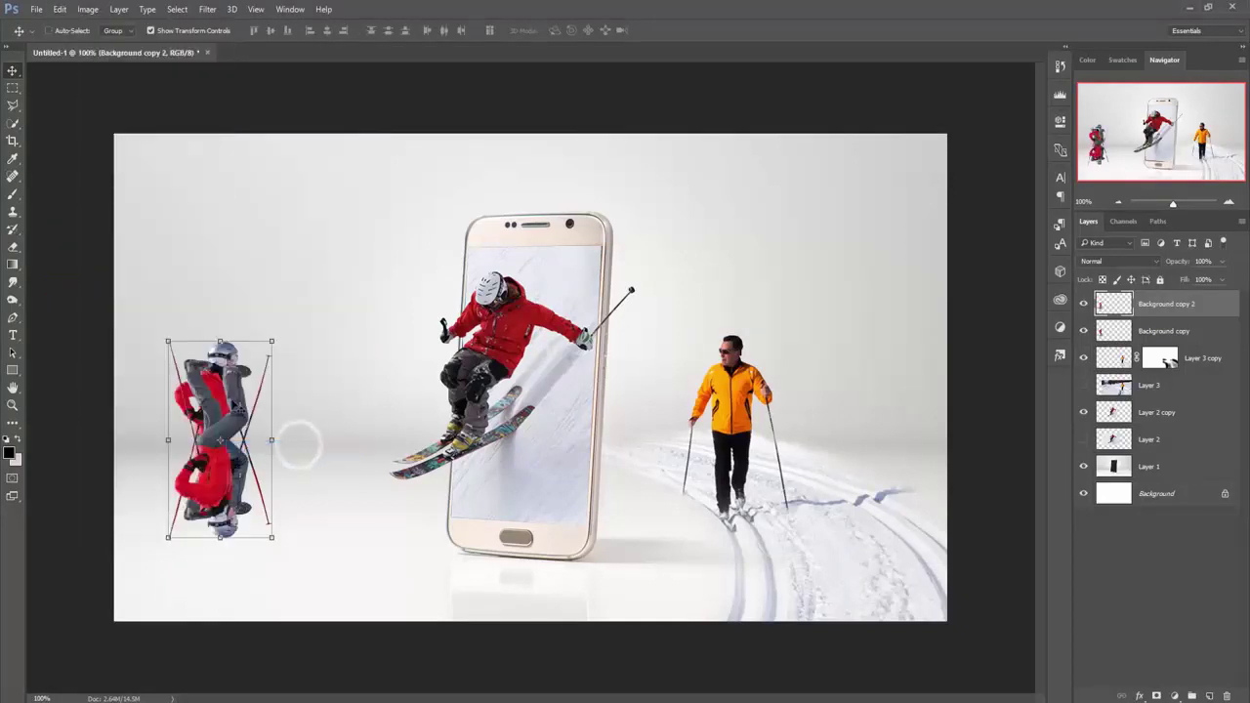
mouse_move(296, 439)
left_mouse_down()
mouse_move(390, 485)
mouse_move(256, 515)
mouse_move(369, 552)
left_mouse_up()
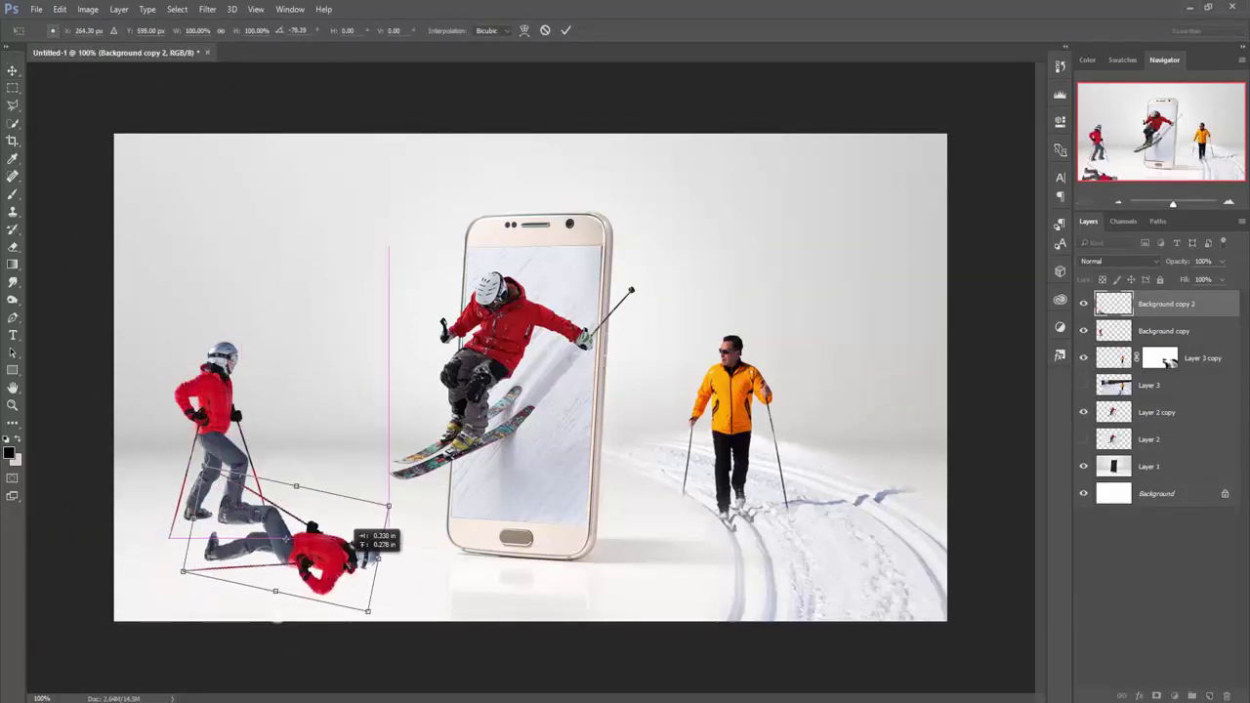
left_click_drag(191, 518, 211, 466)
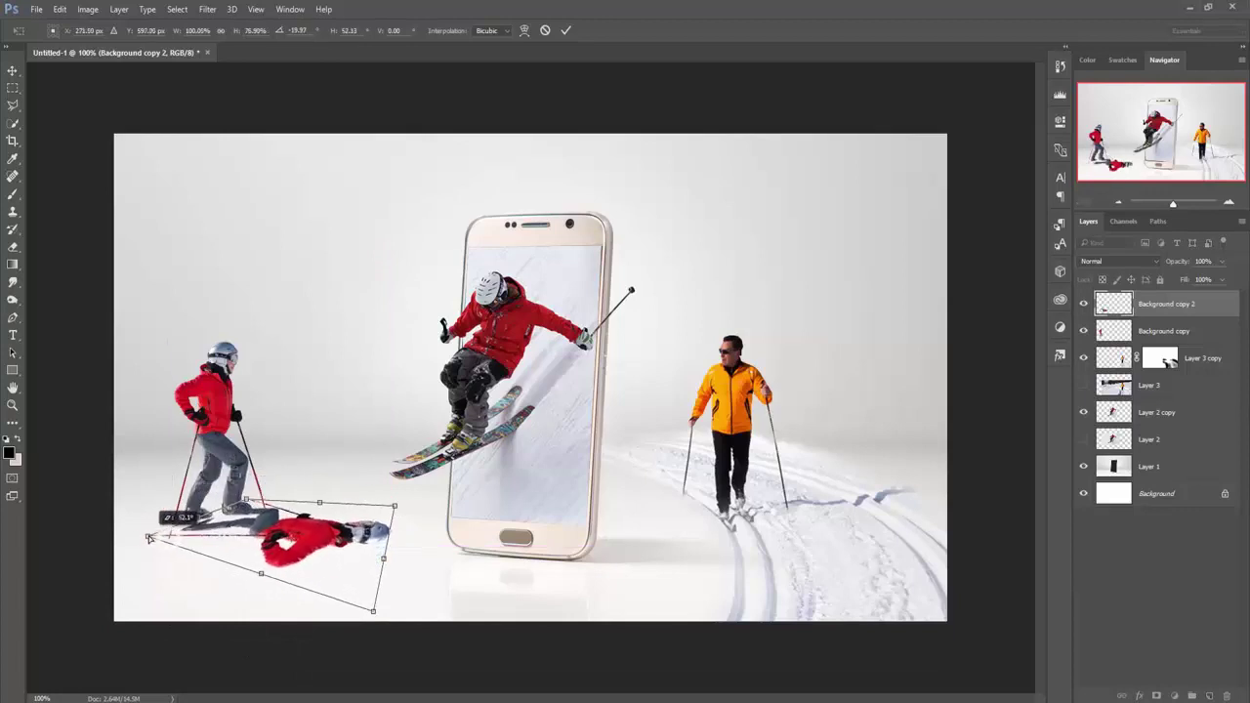
left_click_drag(168, 538, 147, 528)
left_click_drag(393, 506, 422, 543)
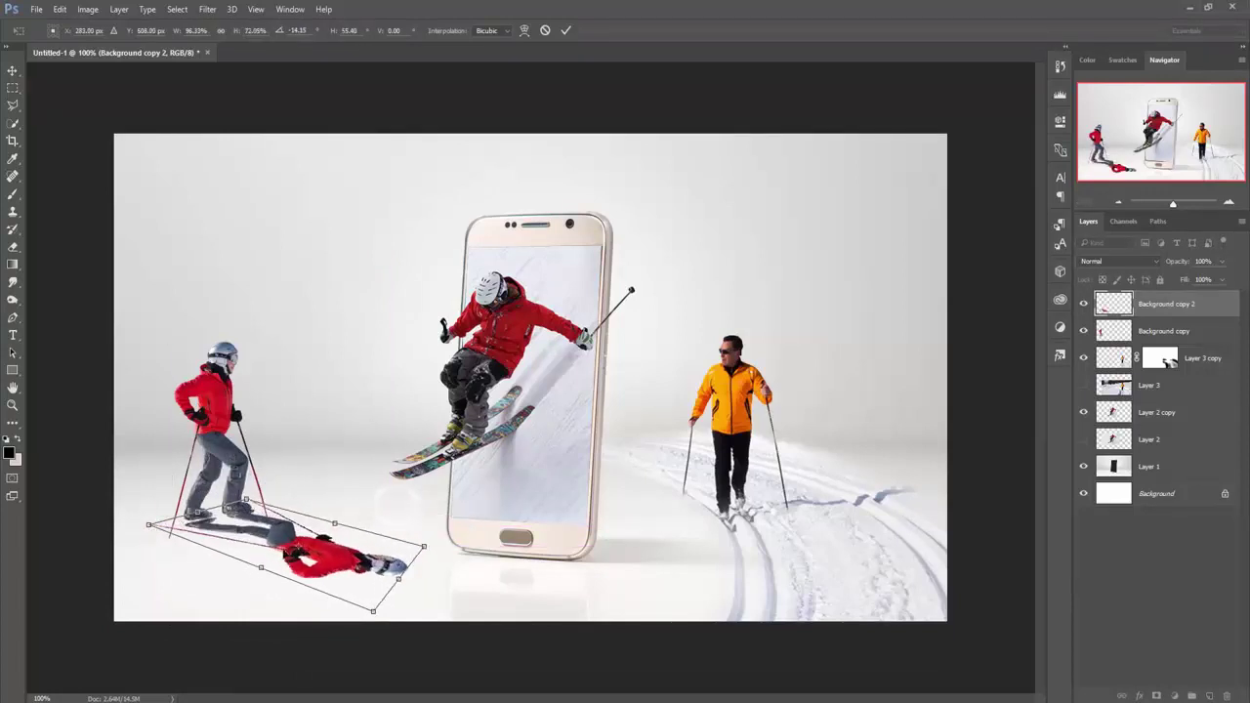
left_click_drag(283, 543, 285, 545)
left_click_drag(246, 498, 262, 520)
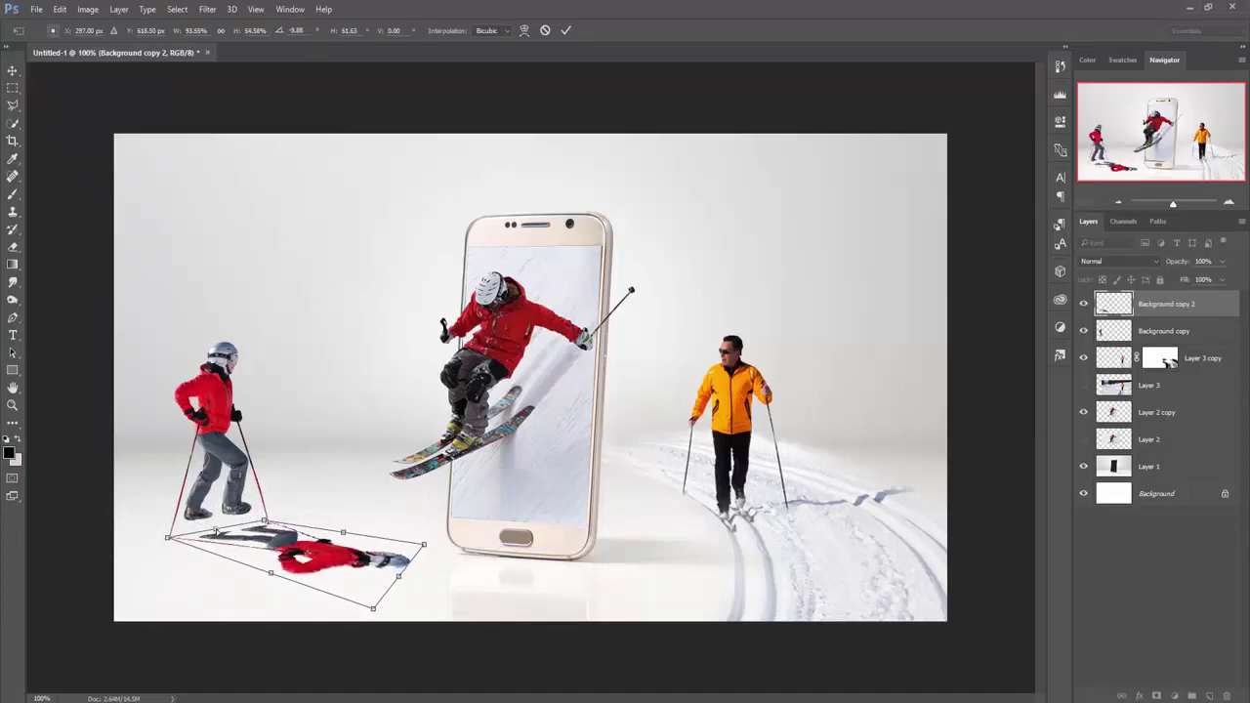
left_click_drag(265, 524, 264, 520)
left_click(564, 30)
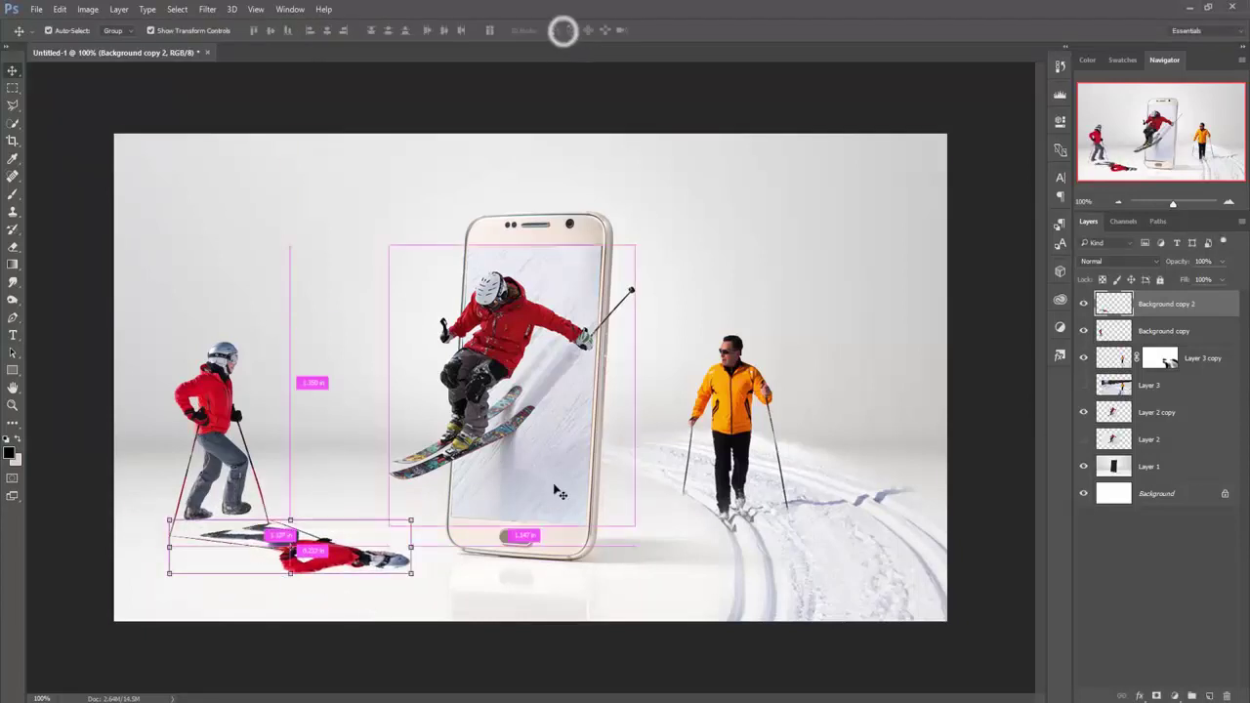
- Reshape the shadow with a second transform, slanting its top edge left
key("ctrl+t")
left_click_drag(423, 543, 417, 537)
left_click_drag(278, 517, 256, 523)
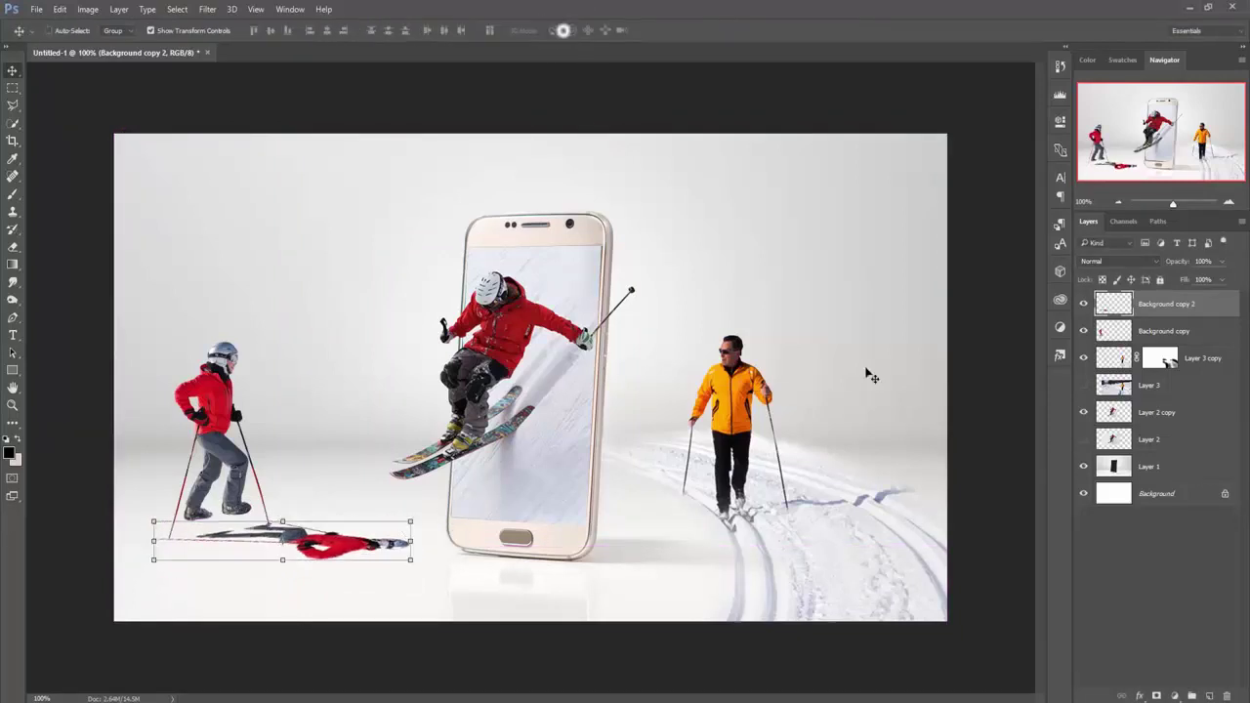
- Commit the shadow, add a layer mask, and create empty Layer 4 above Background copy
left_click(565, 30)
left_click(1157, 695)
key("b")
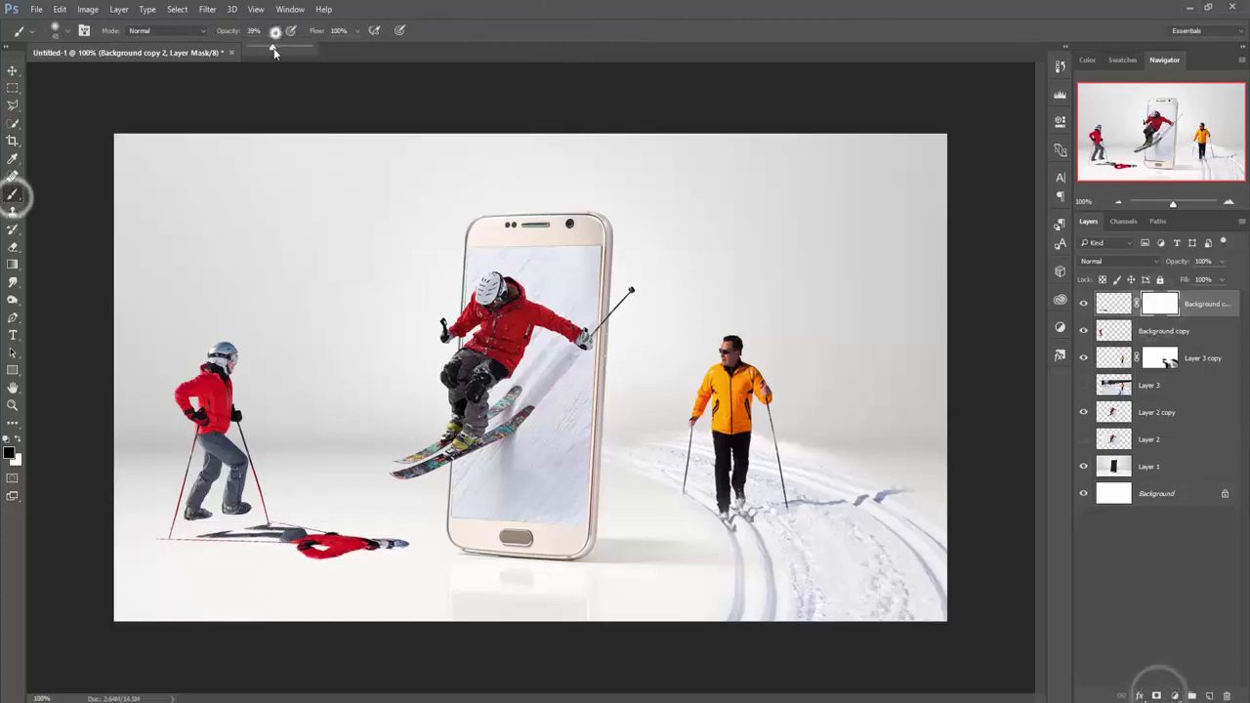
left_click_drag(273, 30, 293, 39)
left_click(1183, 326)
left_click(1209, 693)
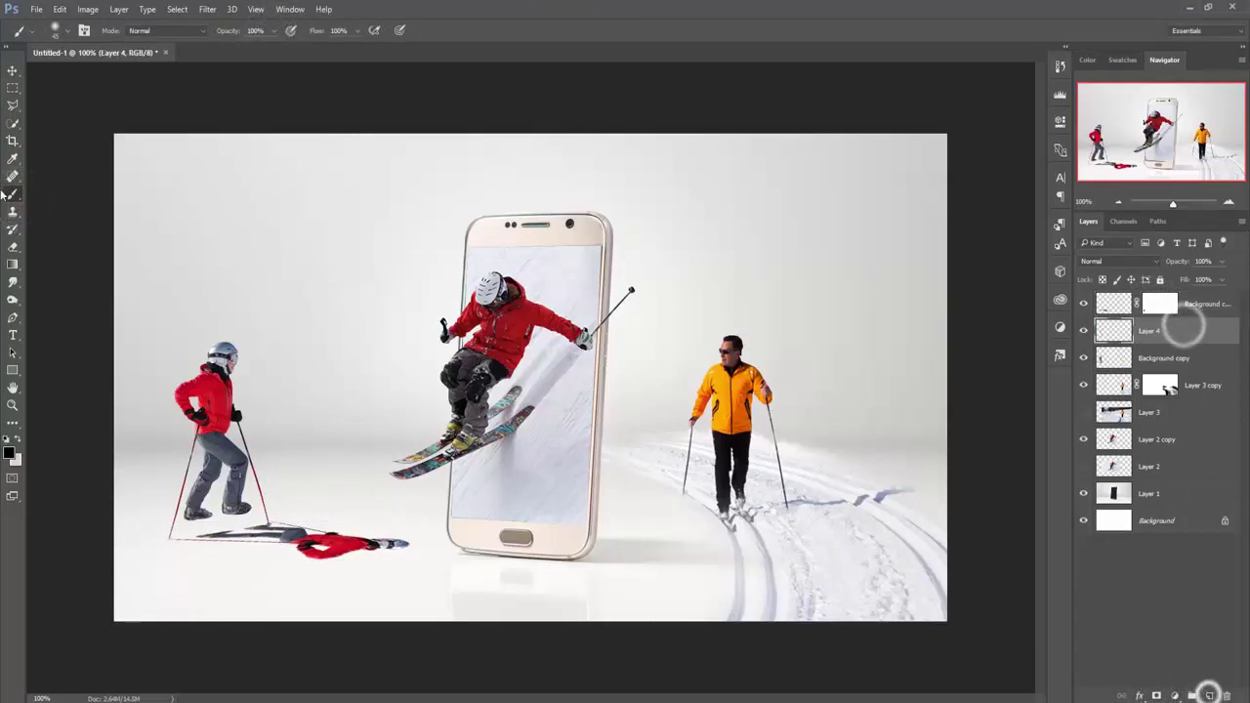
- Give Background copy 2 a black Color Overlay and lower its opacity to 35%
left_click(1107, 304)
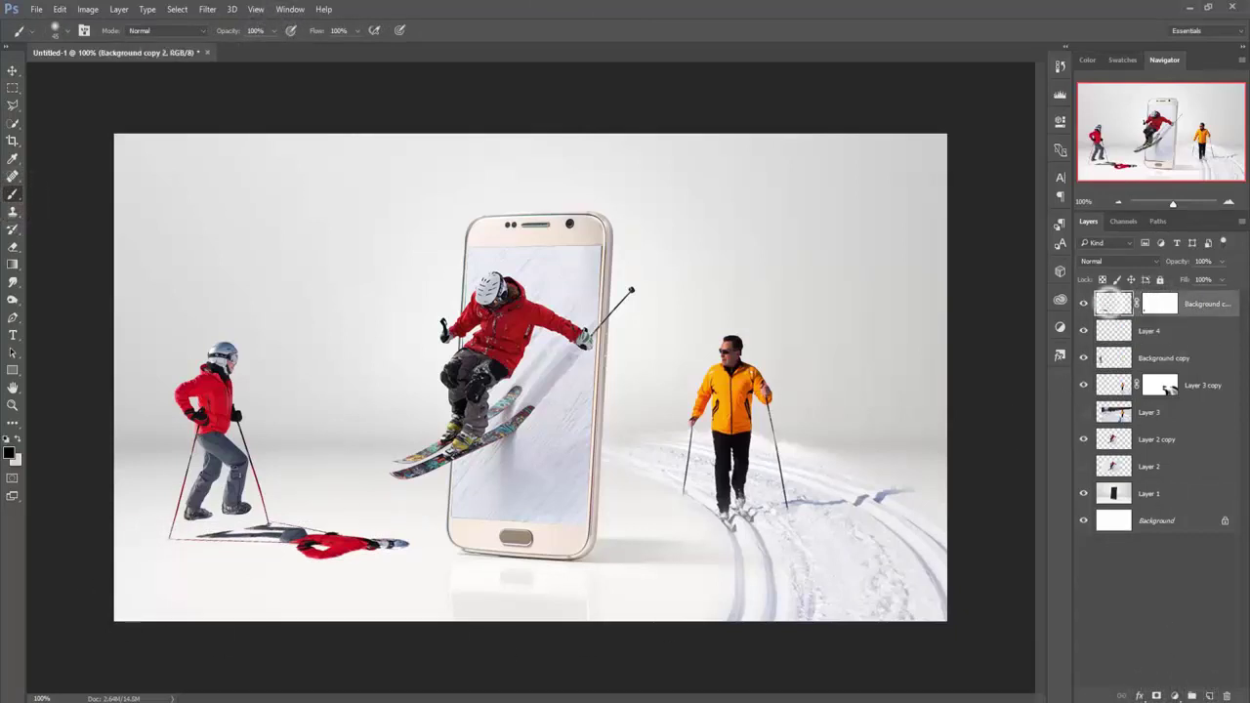
left_click(1139, 695)
left_click(1134, 628)
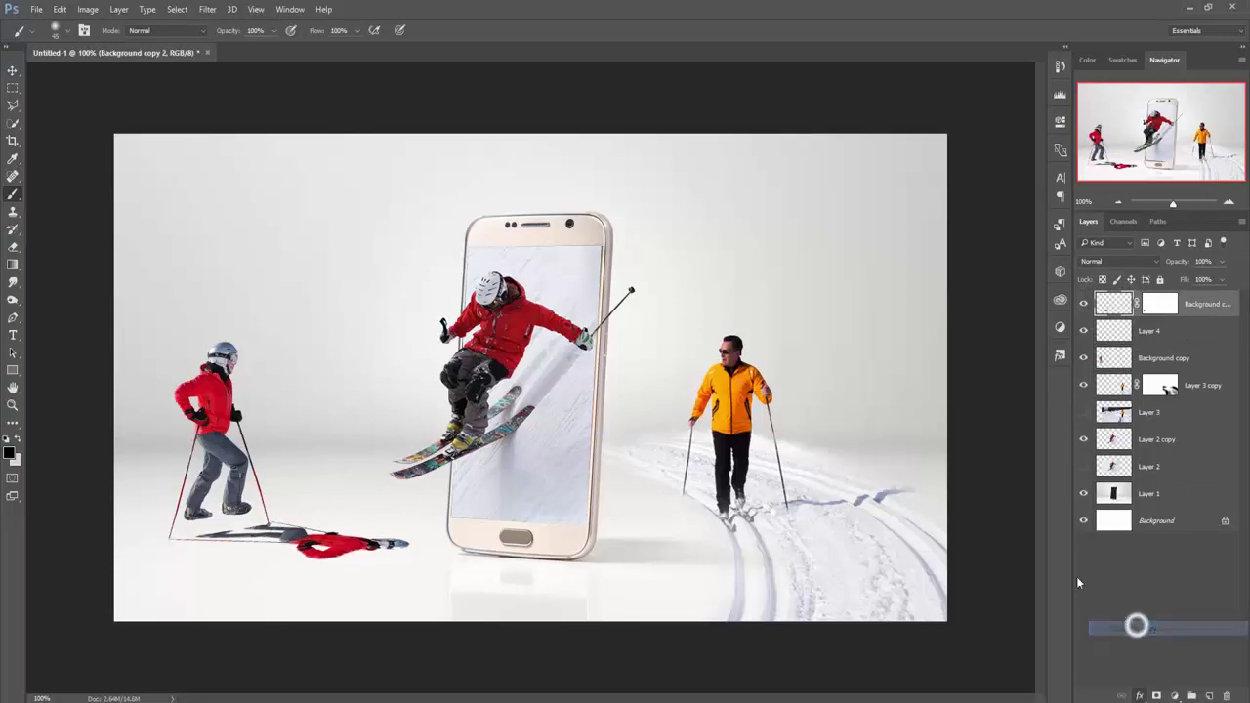
left_click(1143, 233)
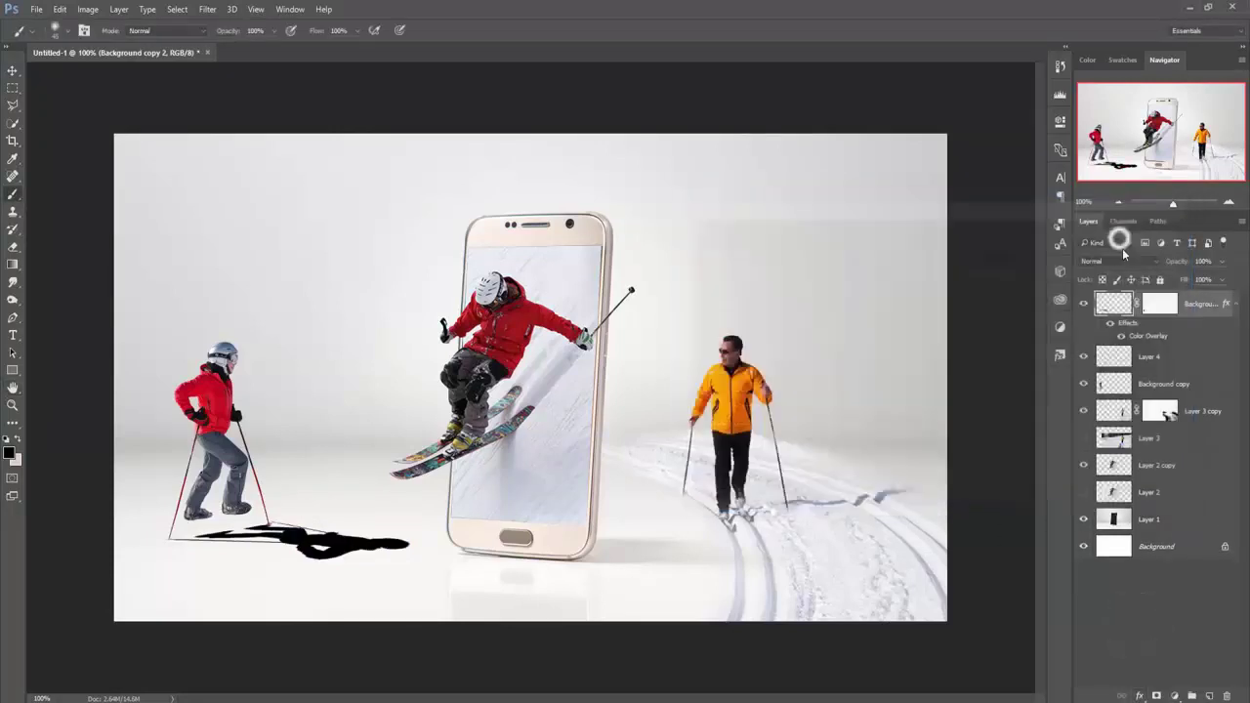
left_click(1222, 261)
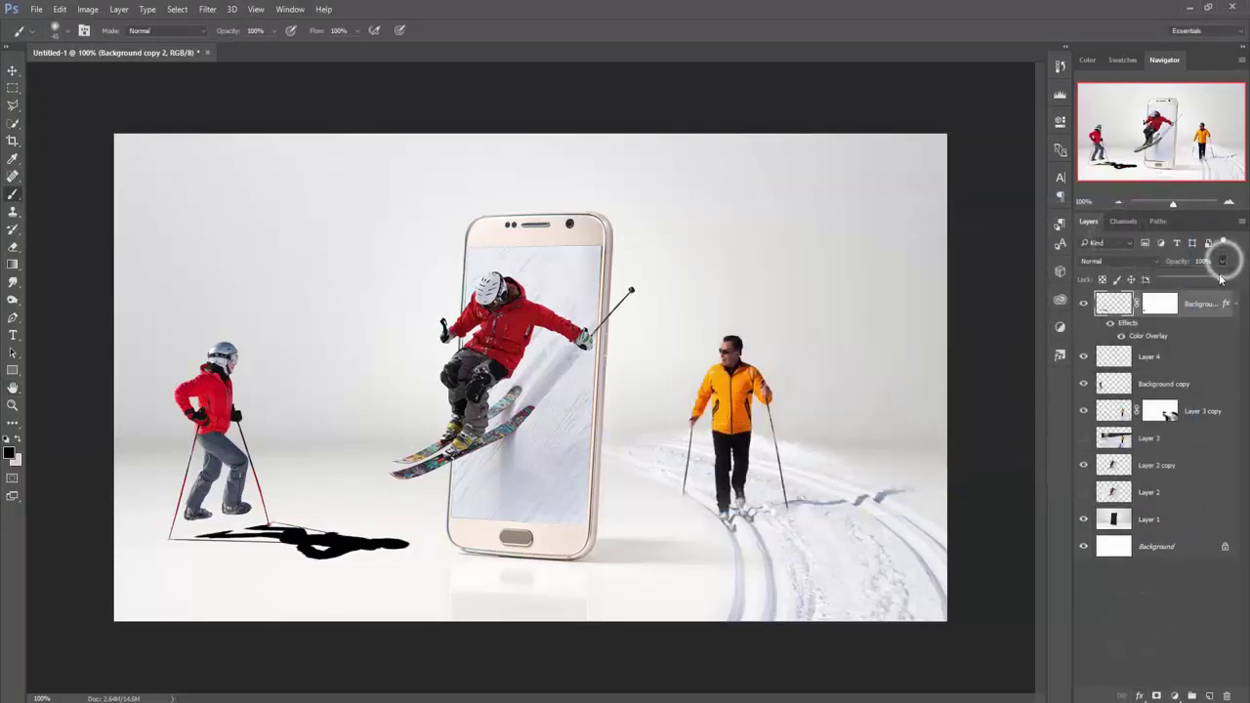
left_click_drag(1220, 280, 1187, 282)
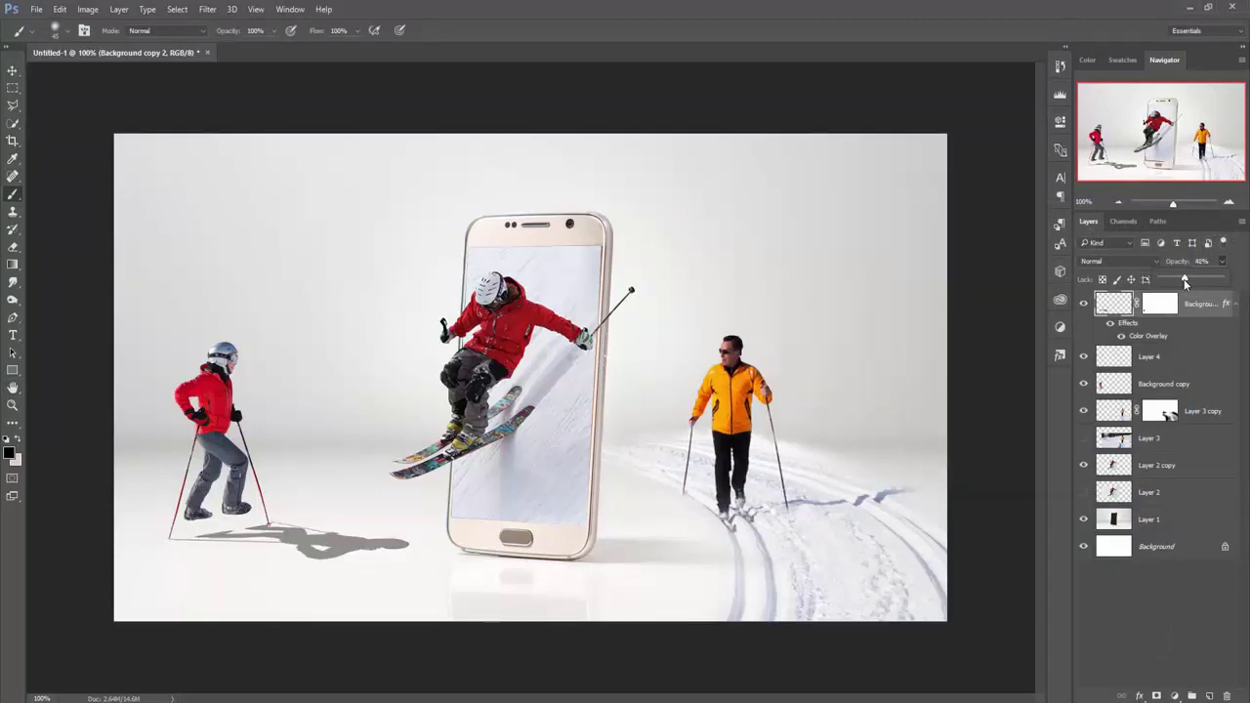
left_click_drag(1185, 282, 1183, 281)
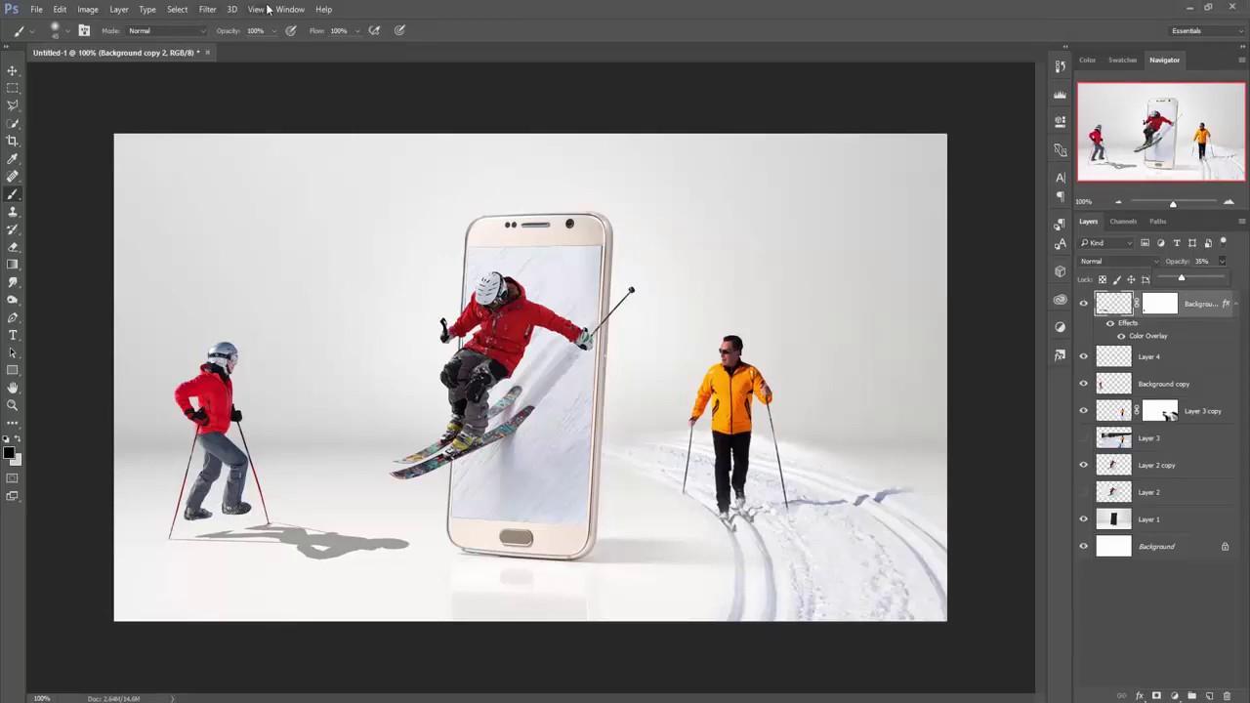
- Apply a 7.8-pixel Gaussian Blur to the Background copy 2 shadow
left_click(208, 8)
mouse_move(225, 158)
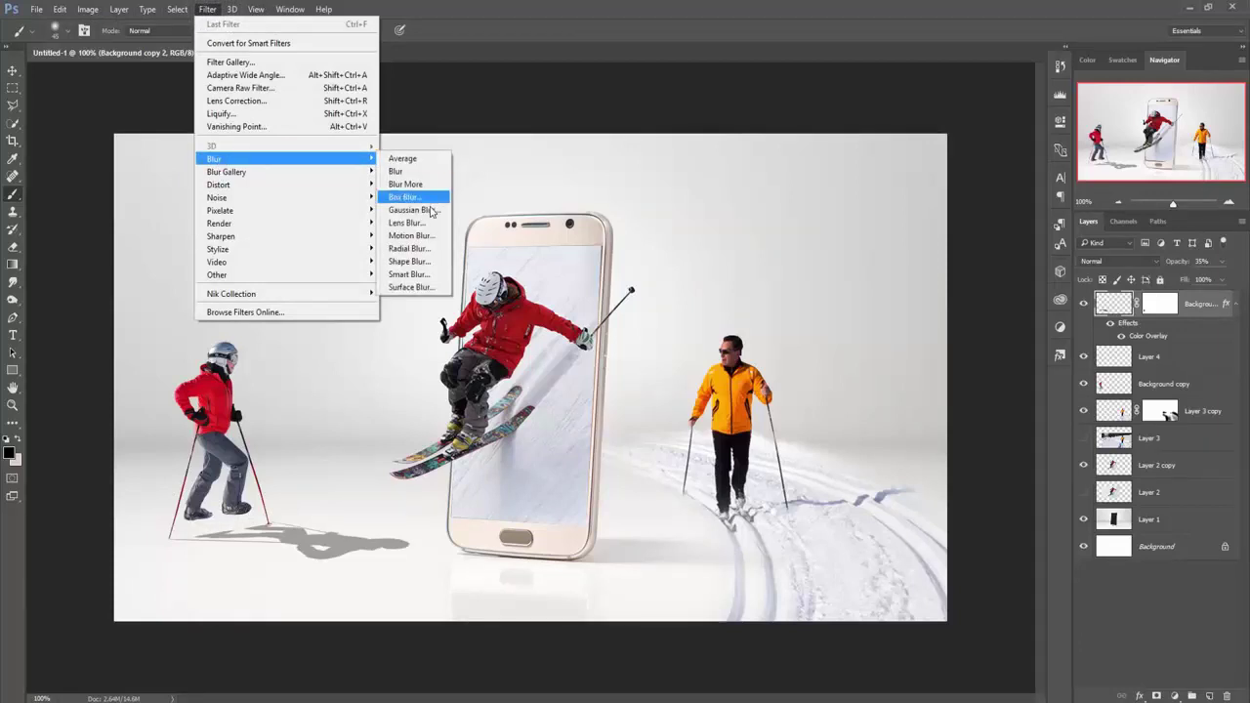
left_click(414, 209)
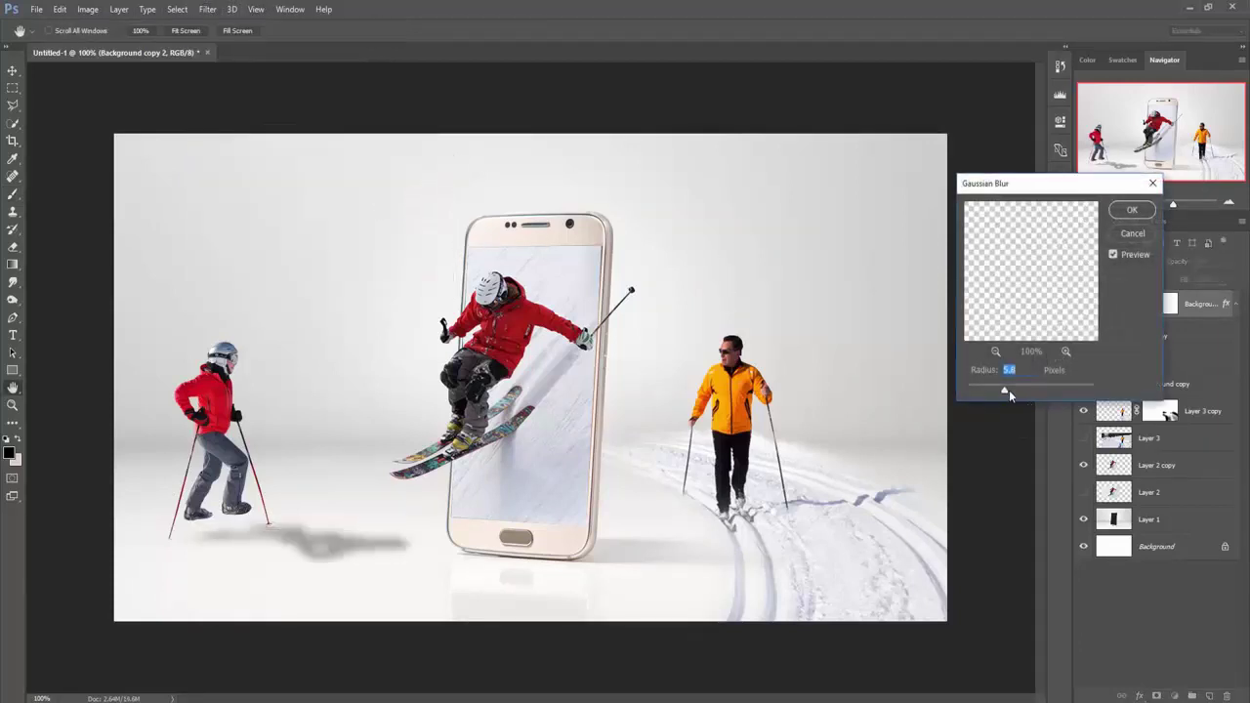
left_click_drag(1008, 390, 1010, 389)
left_click(1122, 212)
key("b")
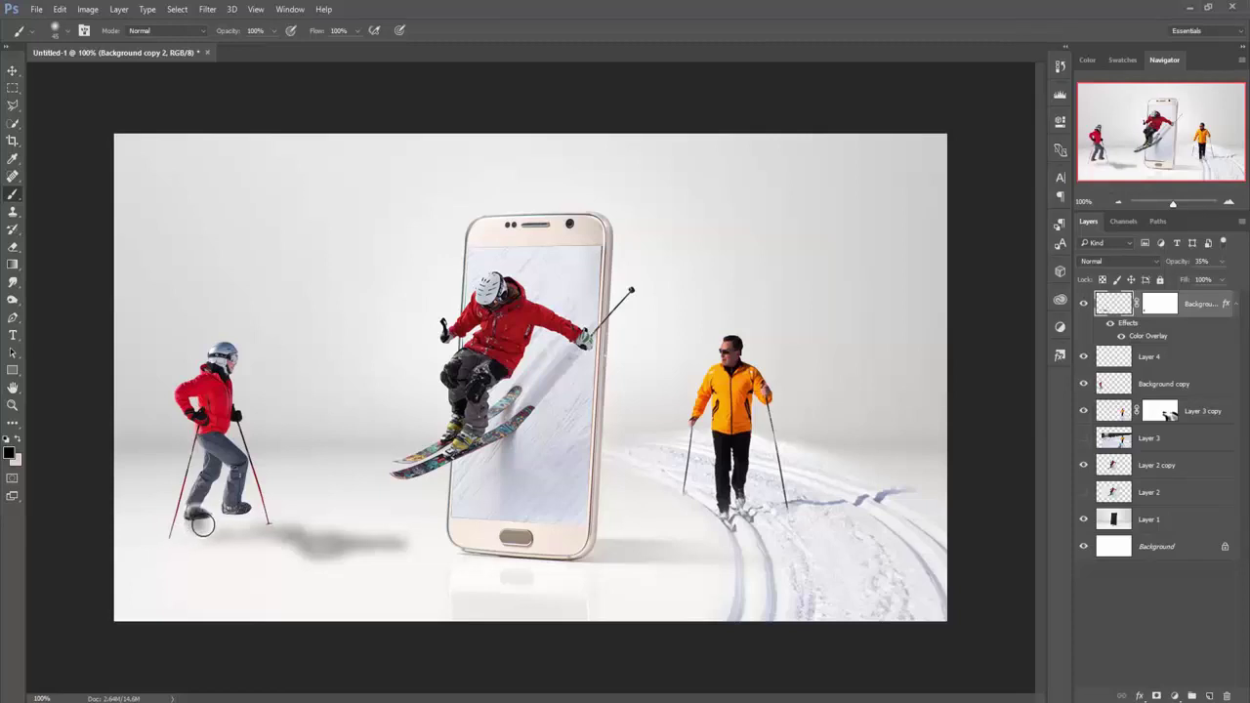
- Paint a faint grey shadow under the red skier's boots, redoing heavy strokes with a smaller brush
left_click_drag(196, 523, 192, 518)
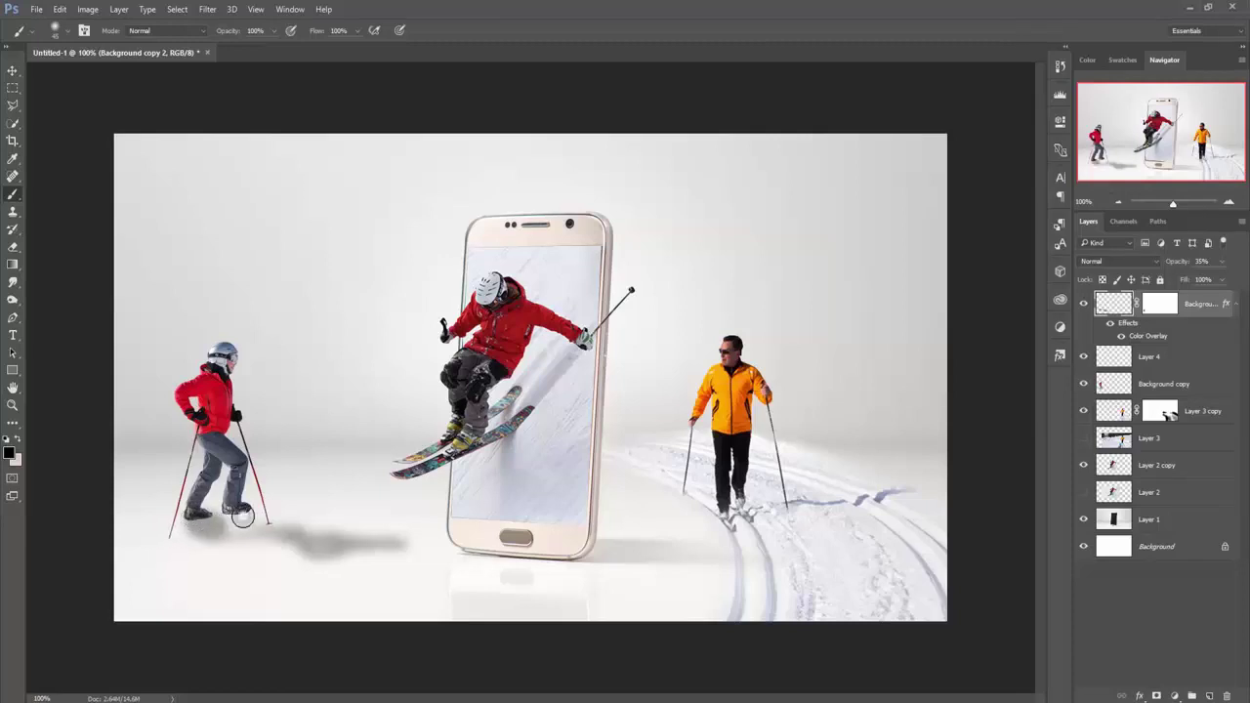
left_click_drag(263, 524, 271, 533)
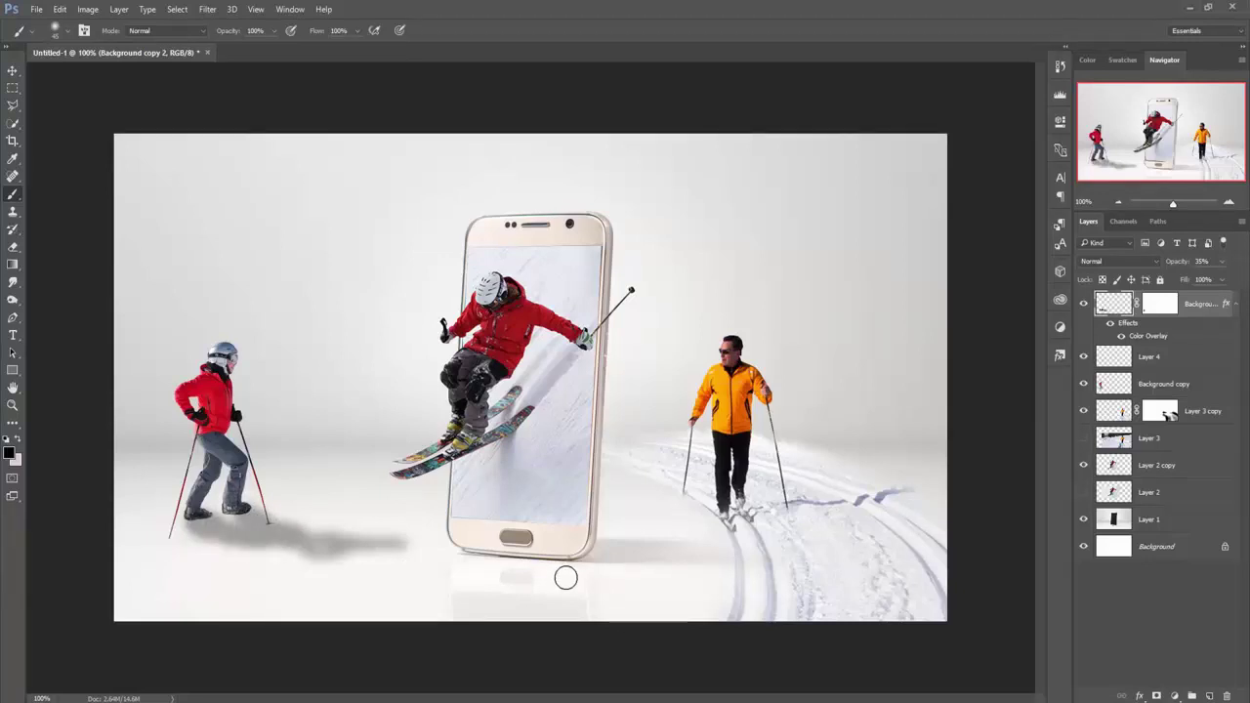
key("ctrl+alt+z")
key("ctrl+alt+z")
key("ctrl+alt+z")
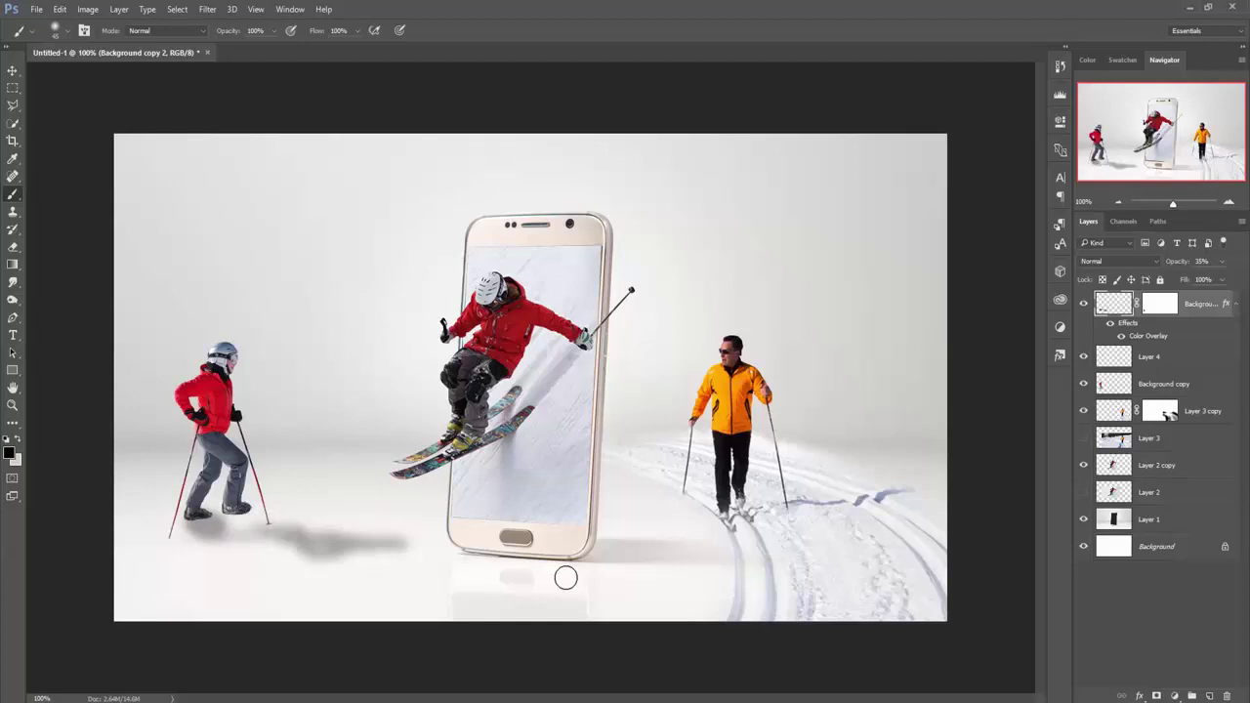
key("ctrl+alt+z")
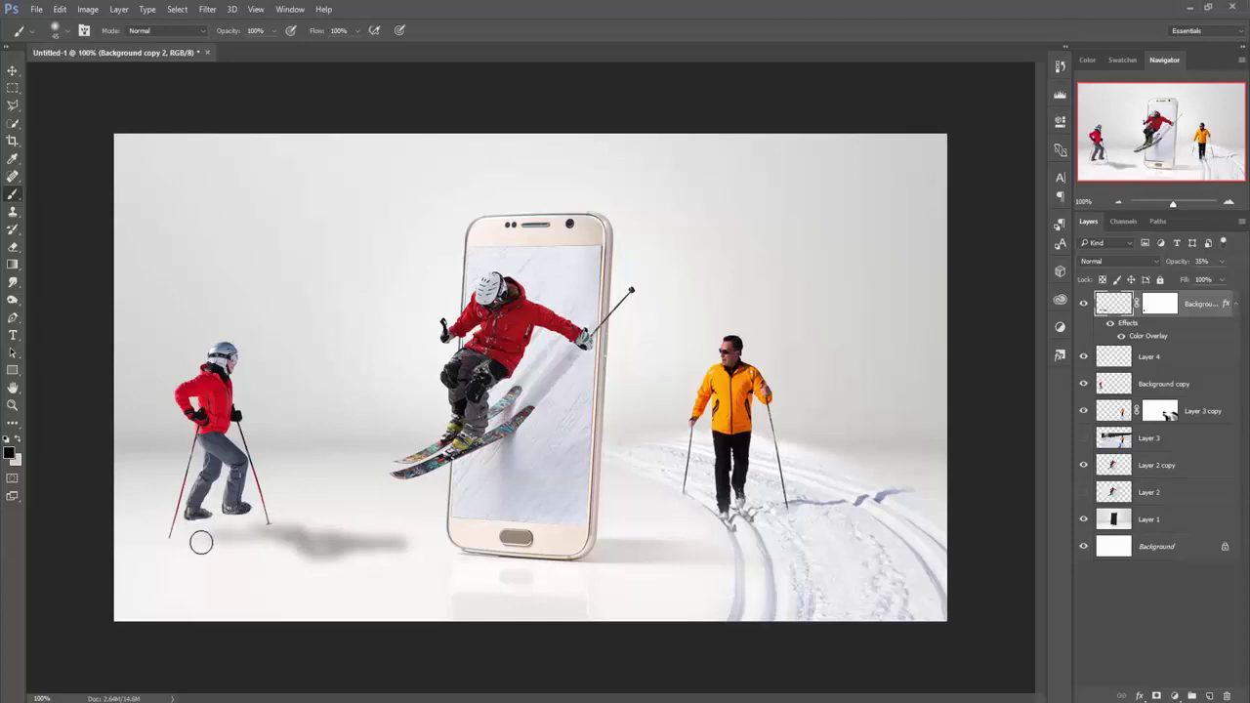
key("bracketleft")
key("bracketleft")
left_click_drag(189, 520, 217, 528)
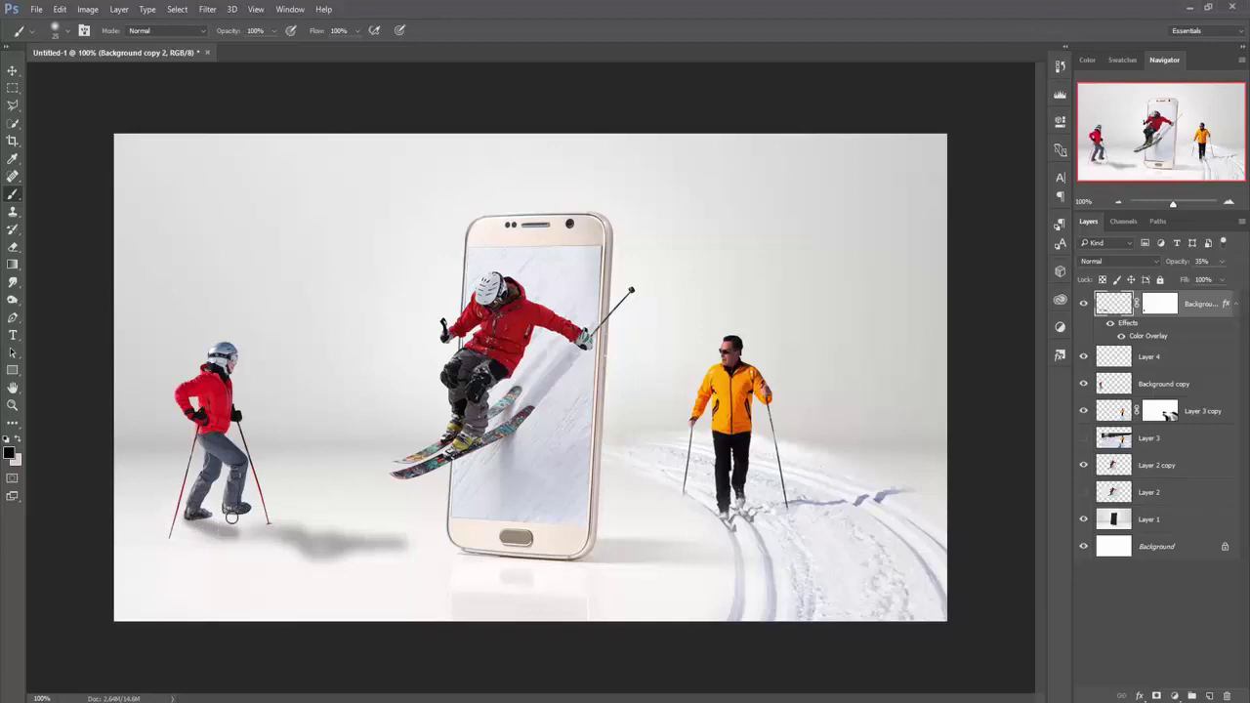
mouse_move(232, 517)
left_mouse_down()
mouse_move(296, 538)
mouse_move(238, 524)
mouse_move(242, 510)
mouse_move(244, 527)
mouse_move(202, 513)
mouse_move(257, 510)
left_mouse_up()
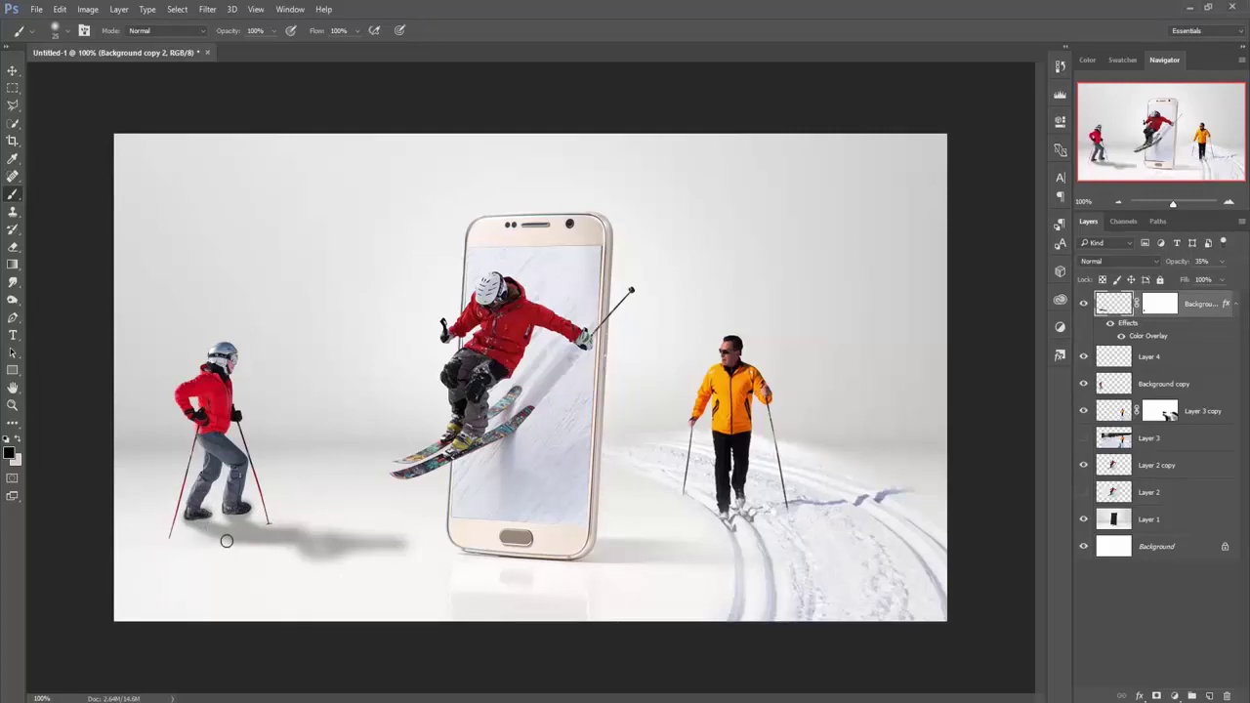
- Lower Layer 4's opacity to about 42%
left_click(12, 70)
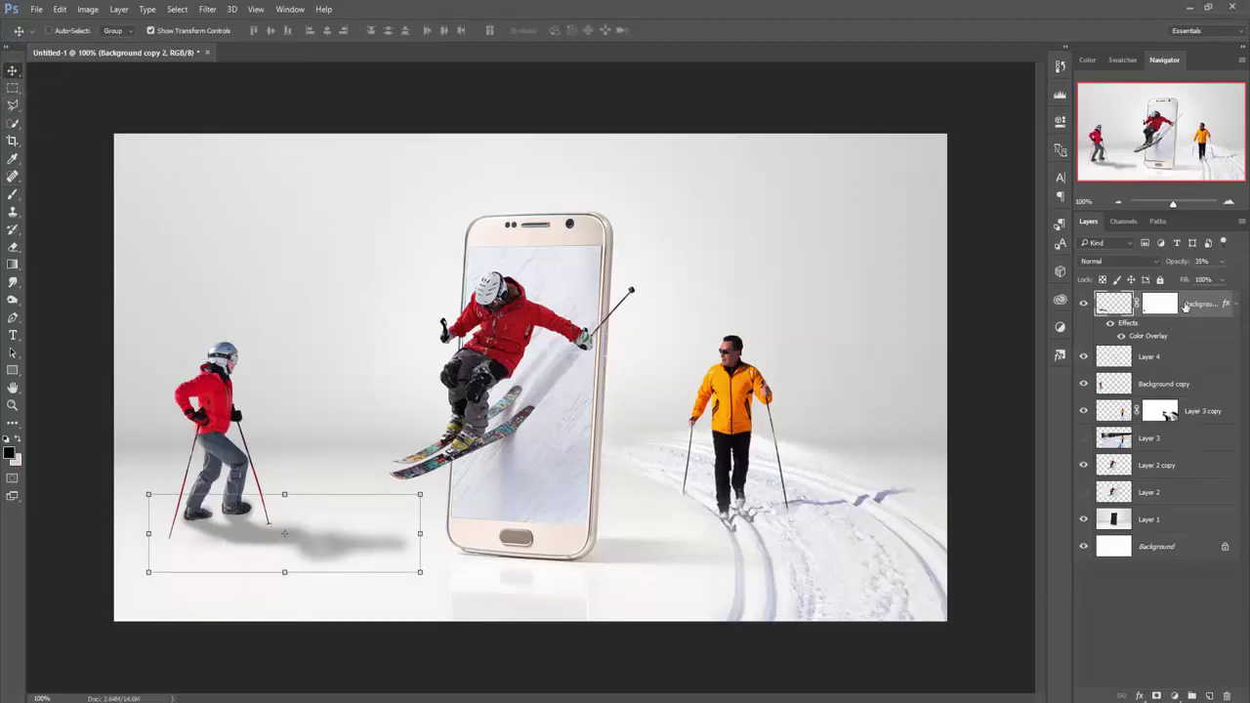
left_click(1177, 359)
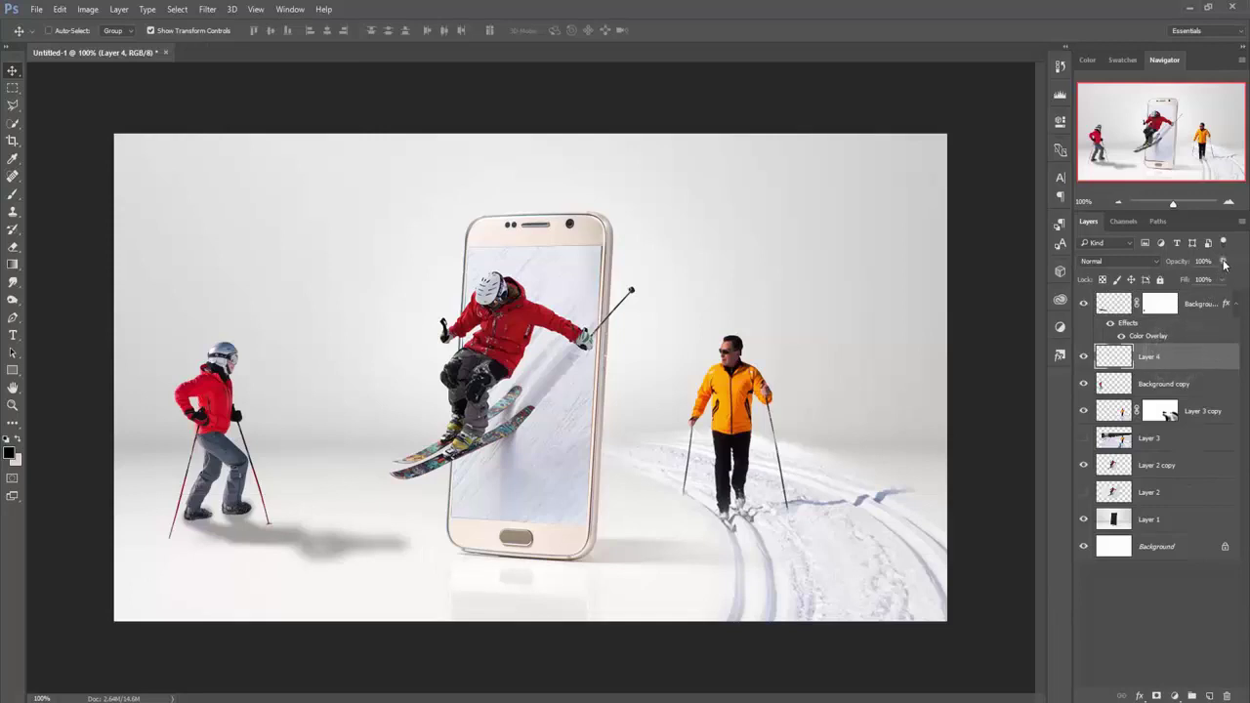
left_click_drag(1220, 280, 1197, 282)
left_click_drag(1184, 284, 1187, 284)
- Lighten the skier's cast shadow layer, Background copy 2, to 22% opacity
left_click(1120, 307)
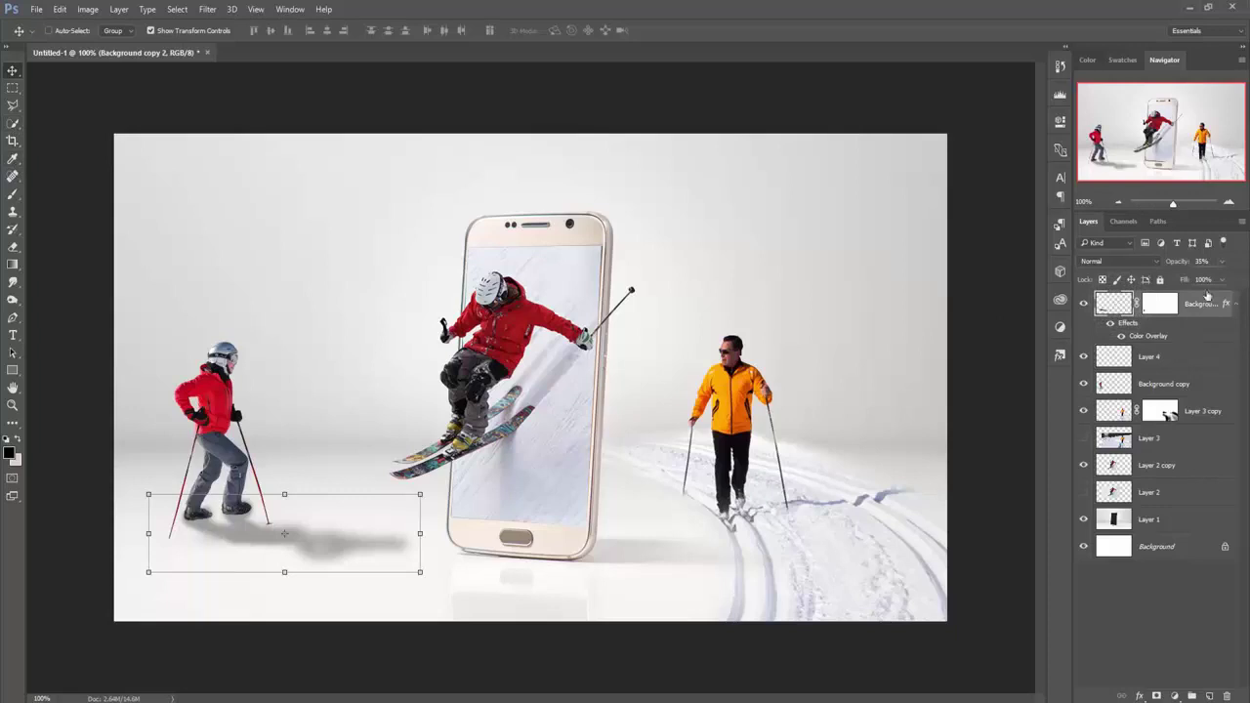
left_click_drag(1222, 262, 1194, 281)
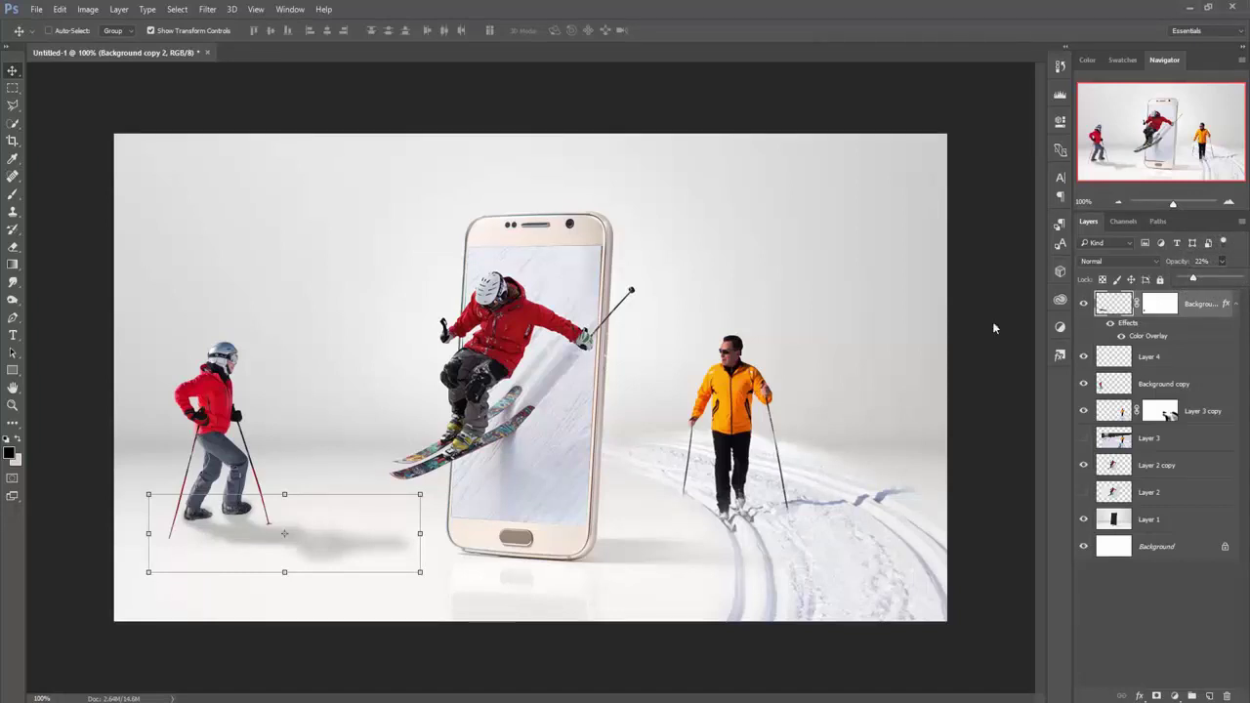
left_click(13, 78)
- Add a Color Balance layer with midtones Cyan/Red −32, Magenta/Green +13, Yellow/Blue −16
left_click(1174, 696)
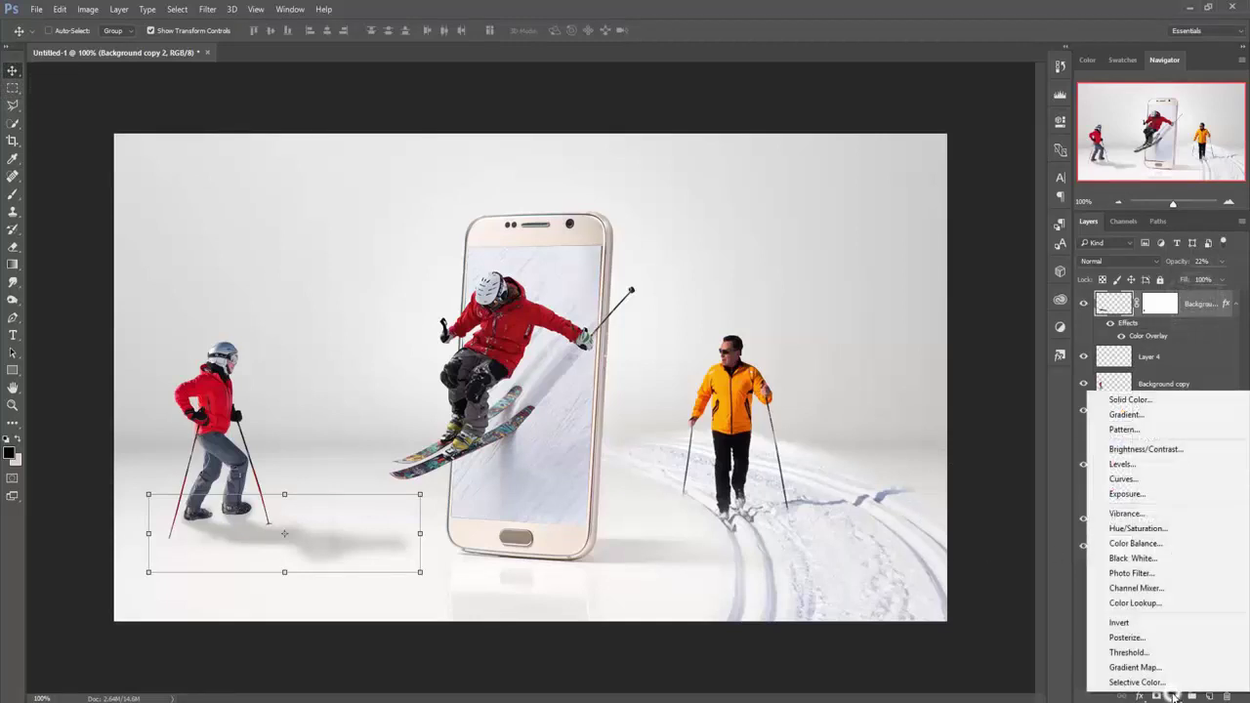
left_click(1163, 544)
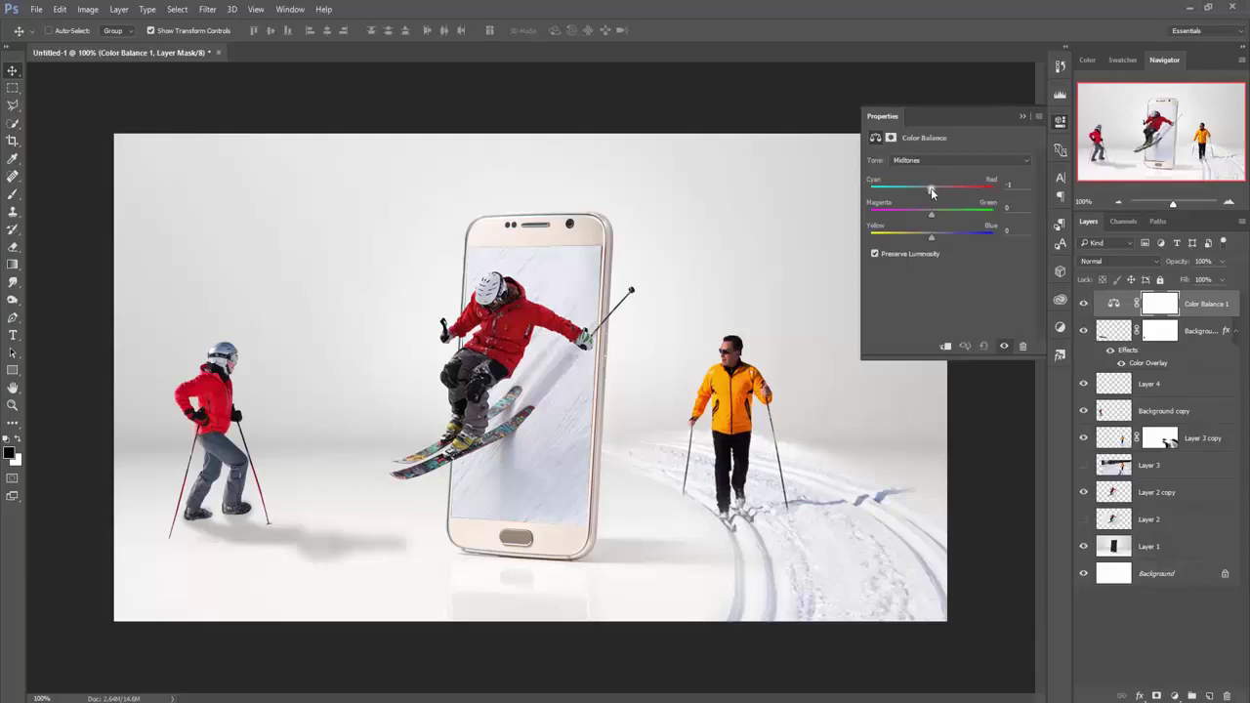
left_click_drag(930, 189, 913, 196)
left_click(913, 196)
left_click_drag(931, 237, 939, 239)
left_click_drag(954, 235, 917, 233)
left_click_drag(933, 214, 939, 216)
left_click(1019, 117)
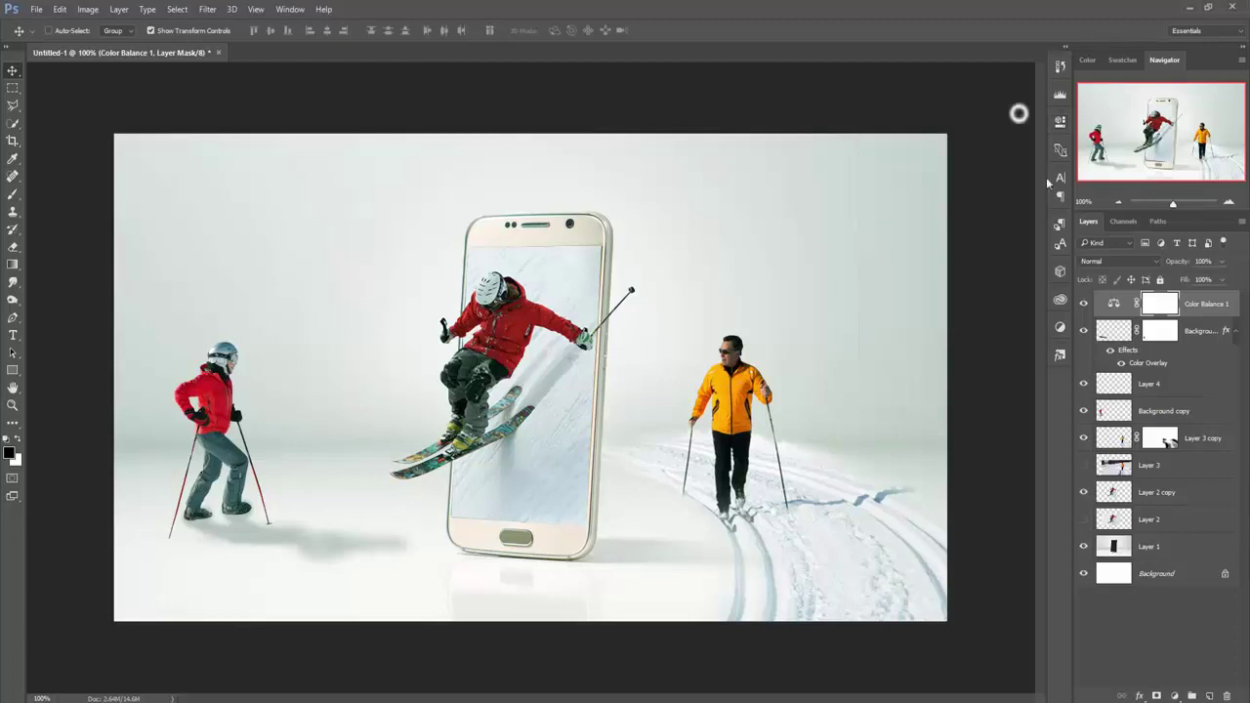
left_click(1203, 304)
- Add a Selective Color layer with Reds at Cyan −57, Magenta −39, Yellow +61
left_click(1173, 696)
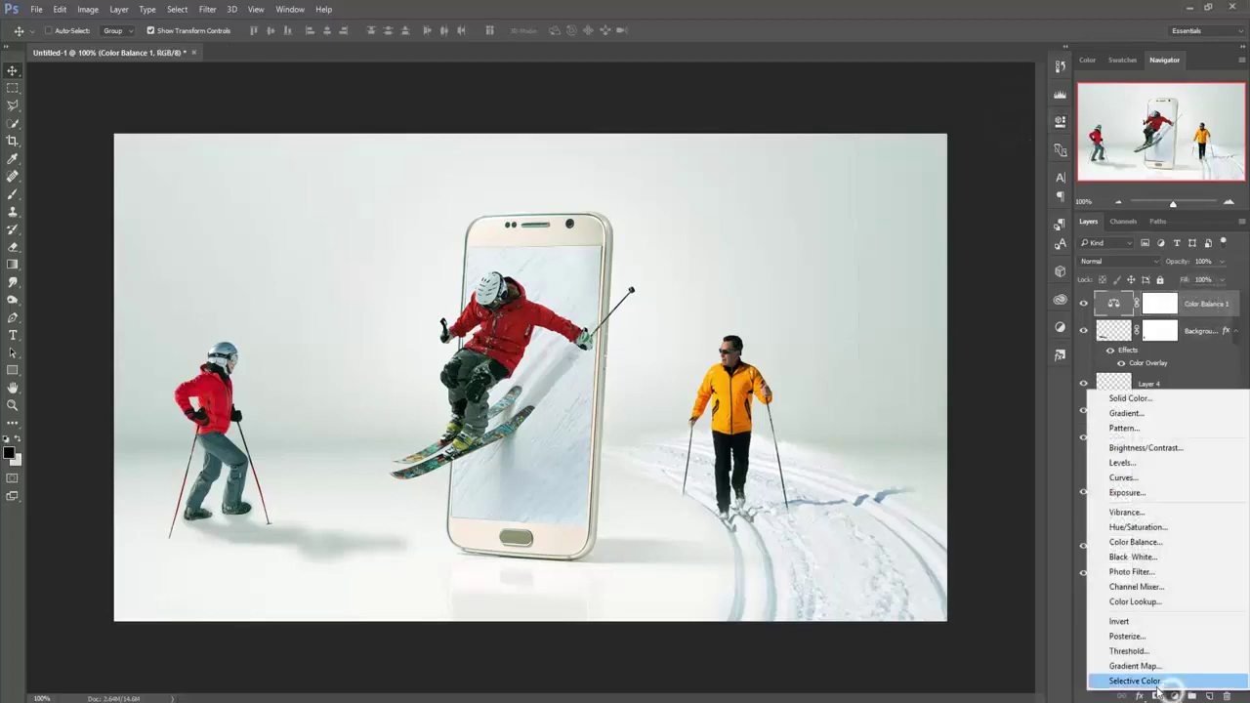
left_click(1133, 674)
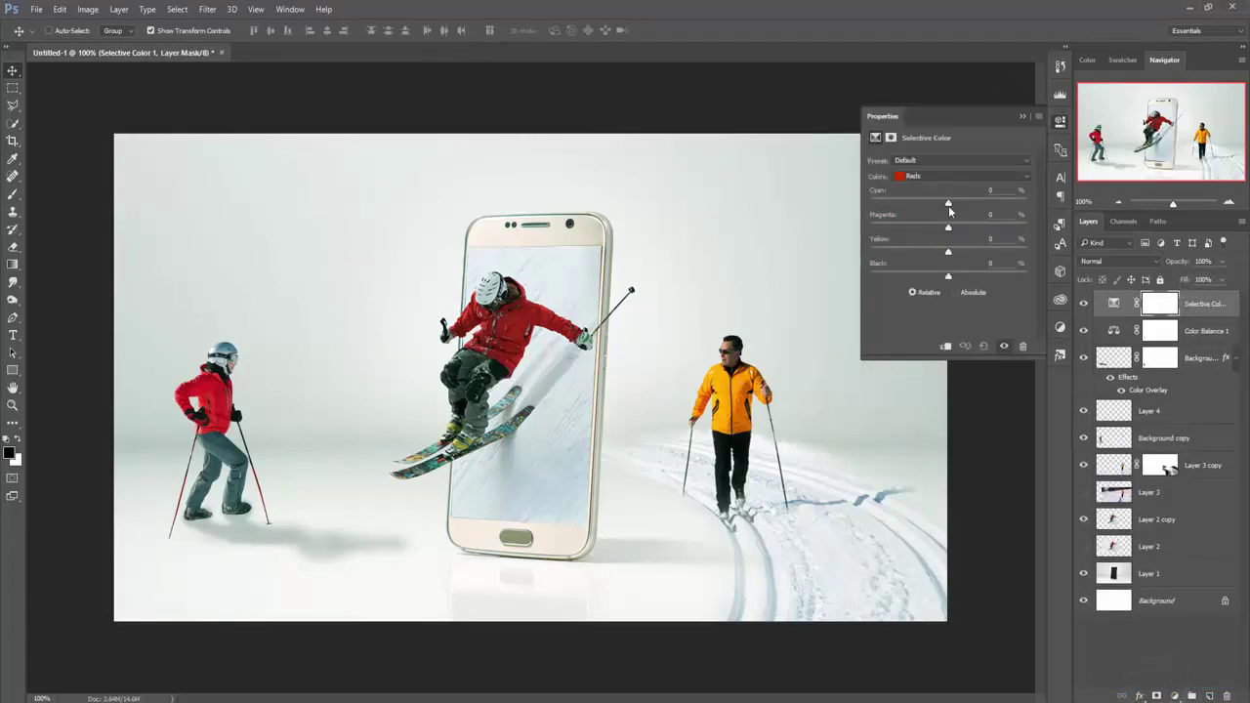
mouse_move(948, 205)
left_mouse_down()
mouse_move(863, 217)
mouse_move(945, 220)
mouse_move(903, 213)
mouse_move(926, 230)
mouse_move(892, 234)
mouse_move(915, 233)
left_mouse_up()
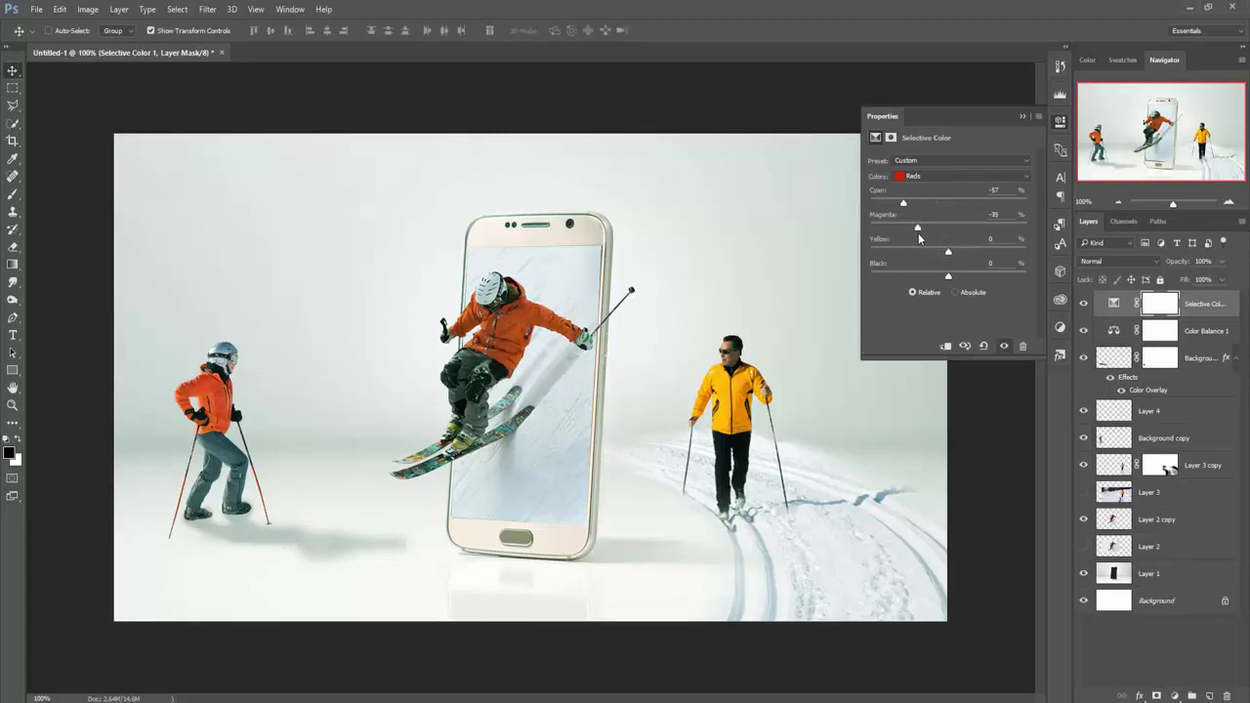
left_click_drag(948, 251, 990, 255)
left_click_drag(993, 252, 999, 252)
left_click(1021, 117)
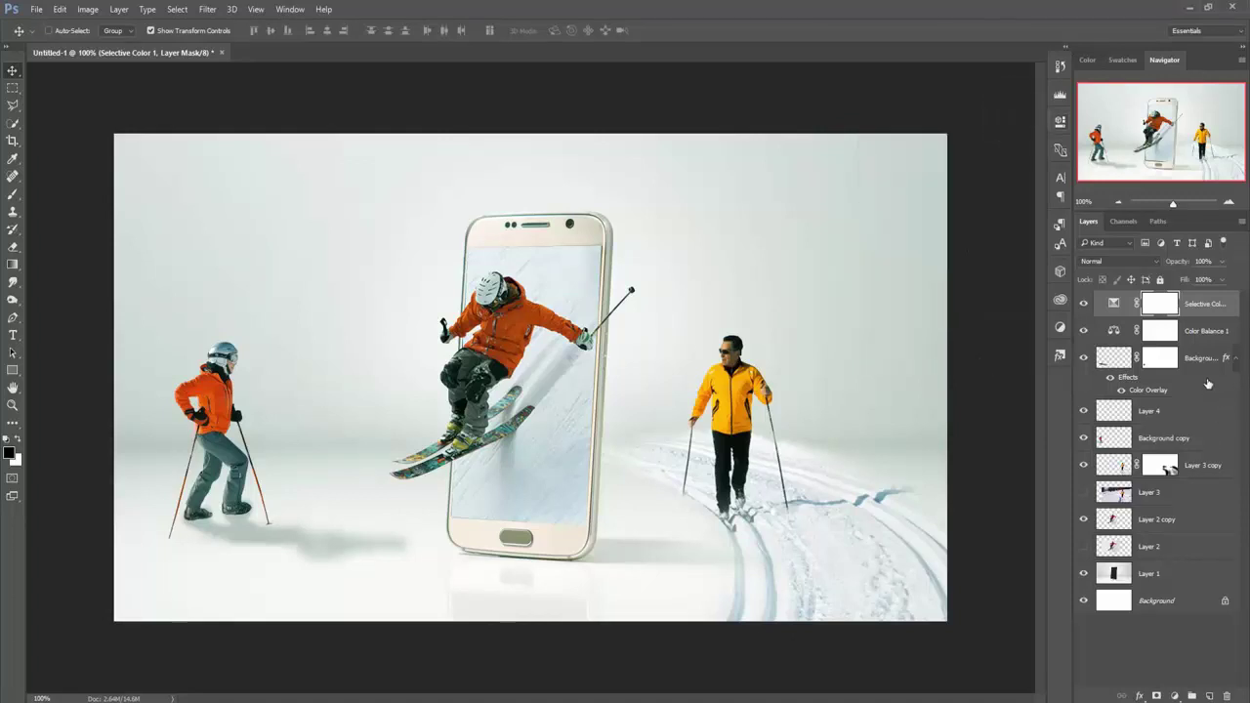
left_click(1204, 306)
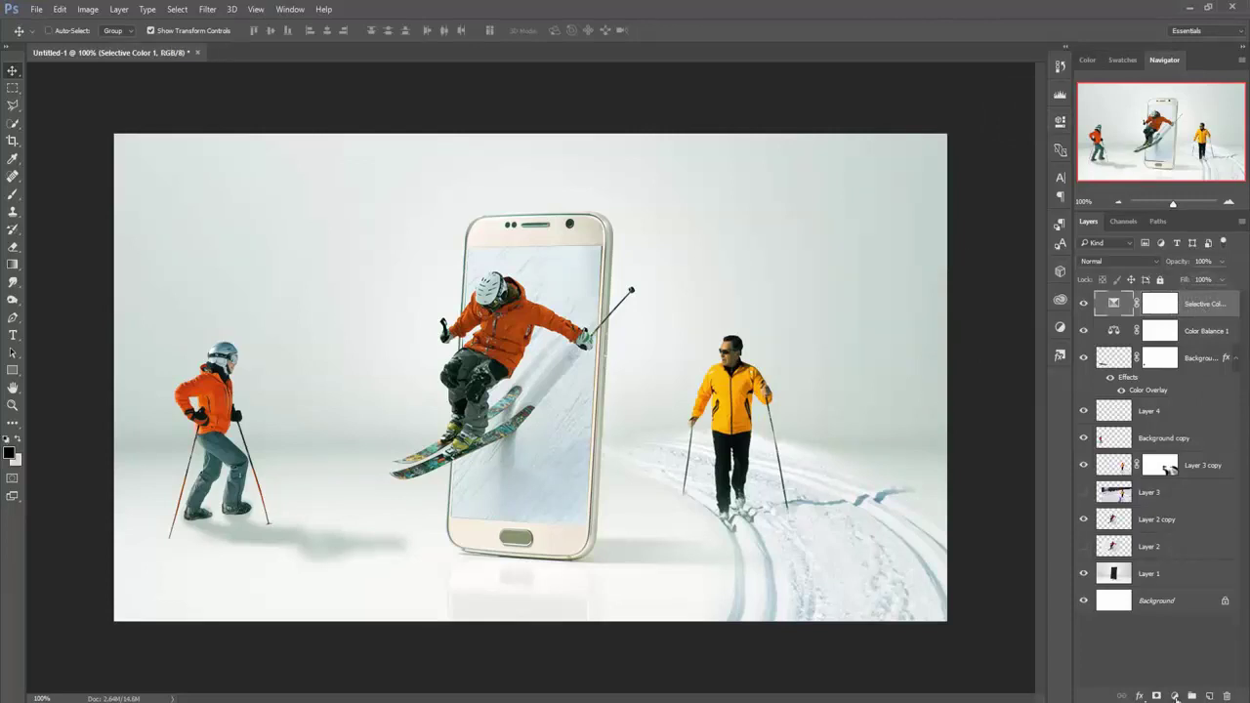
- Stamp all visible layers into a new merged Layer 5 with Ctrl+Alt+Shift+E
left_click(1202, 311)
key("ctrl")
key("ctrl+shift+alt+e")
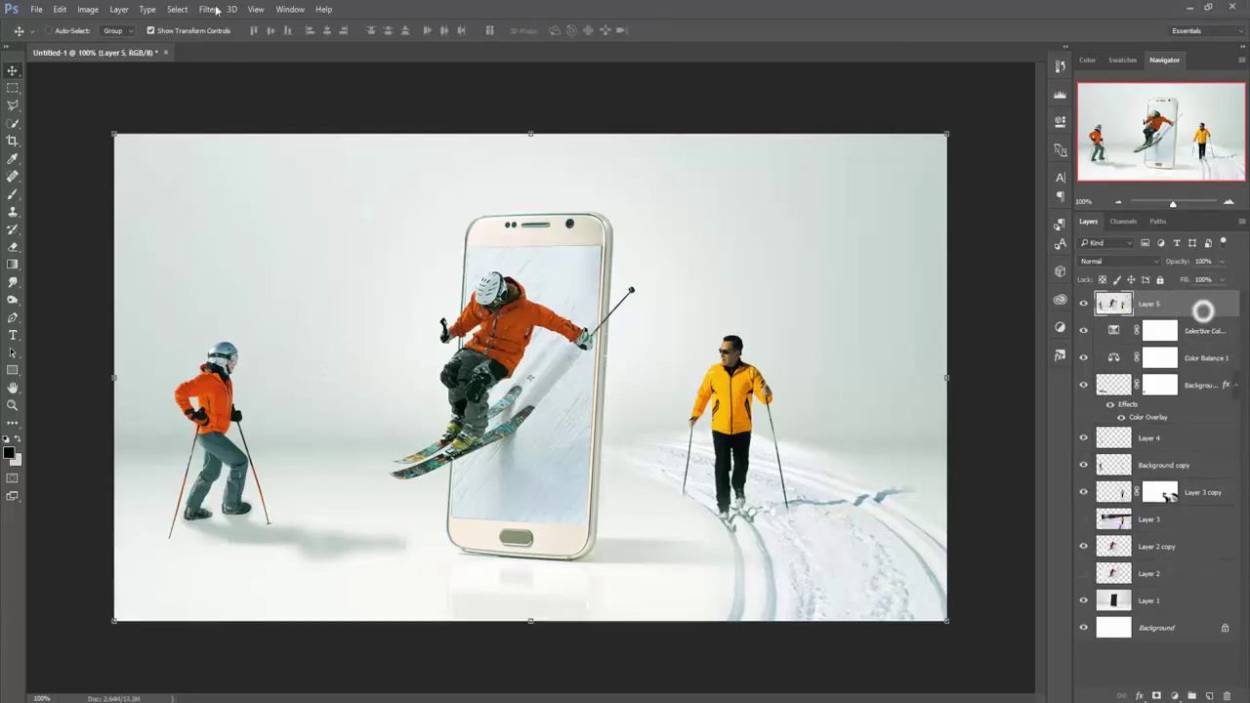
- Apply Color Efex Pro 4 Cross Processing with method B02 to the merged layer
left_click(207, 9)
mouse_move(232, 294)
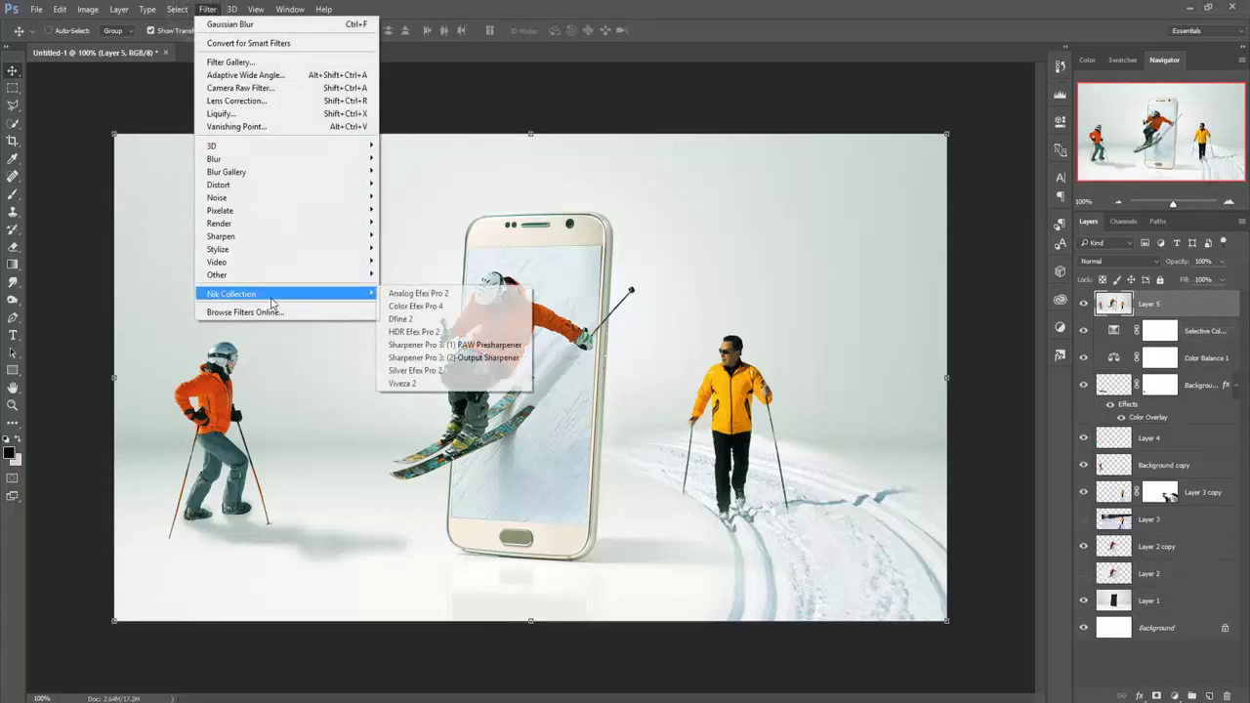
left_click(420, 313)
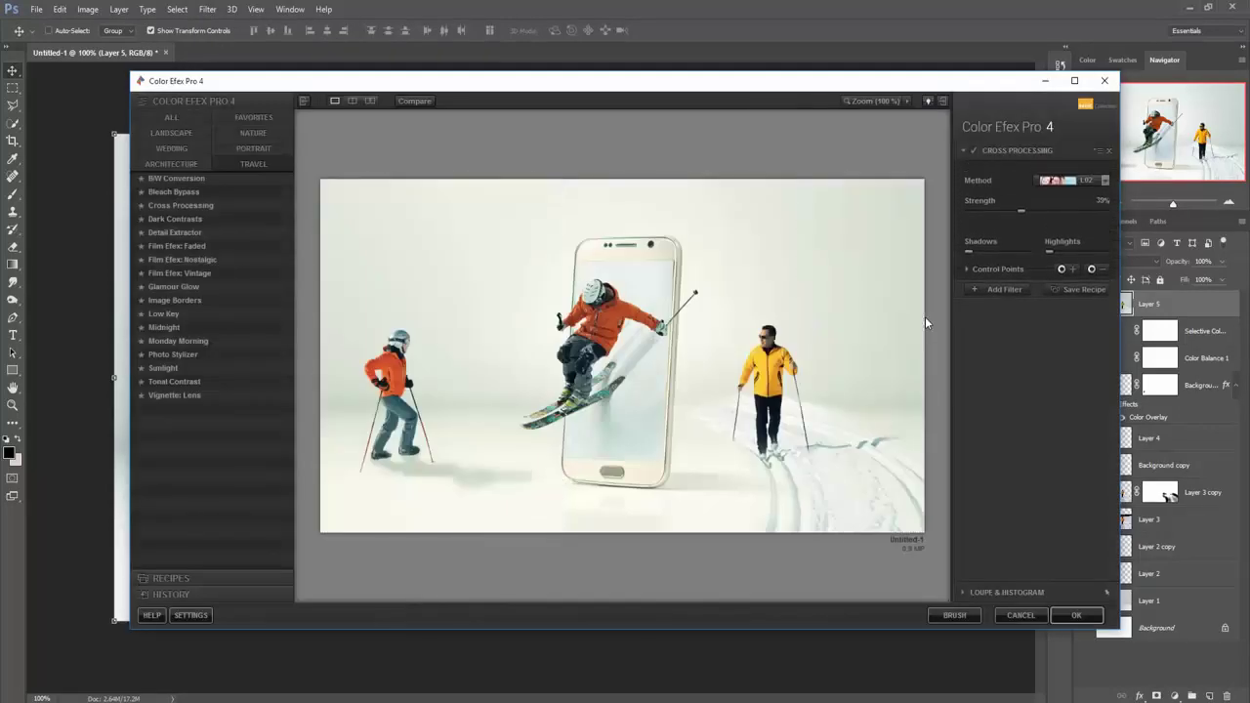
left_click(1104, 180)
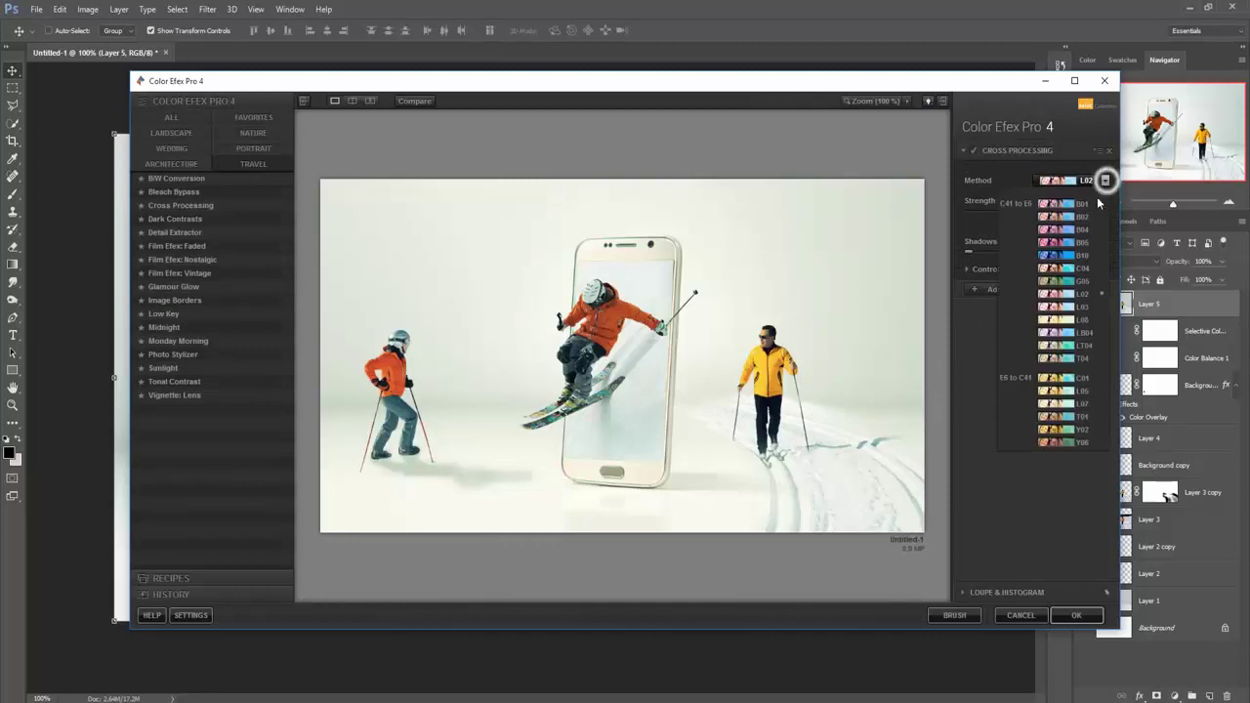
left_click(1084, 216)
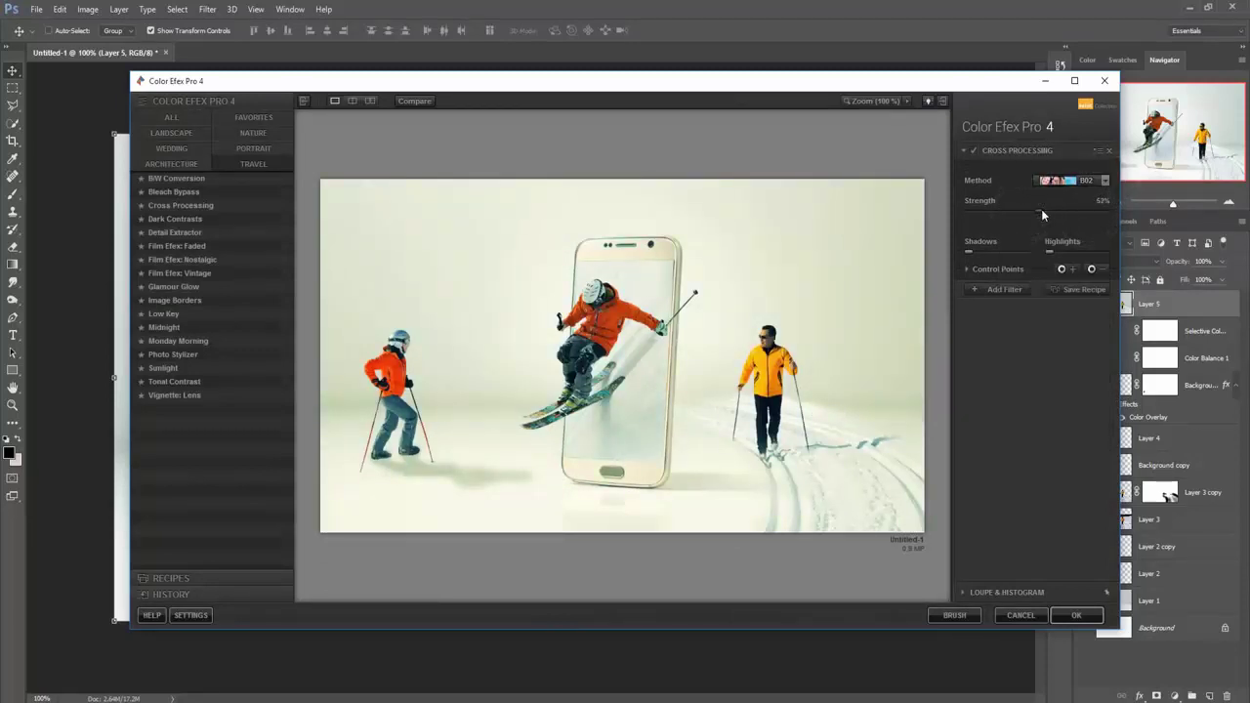
left_click(1054, 613)
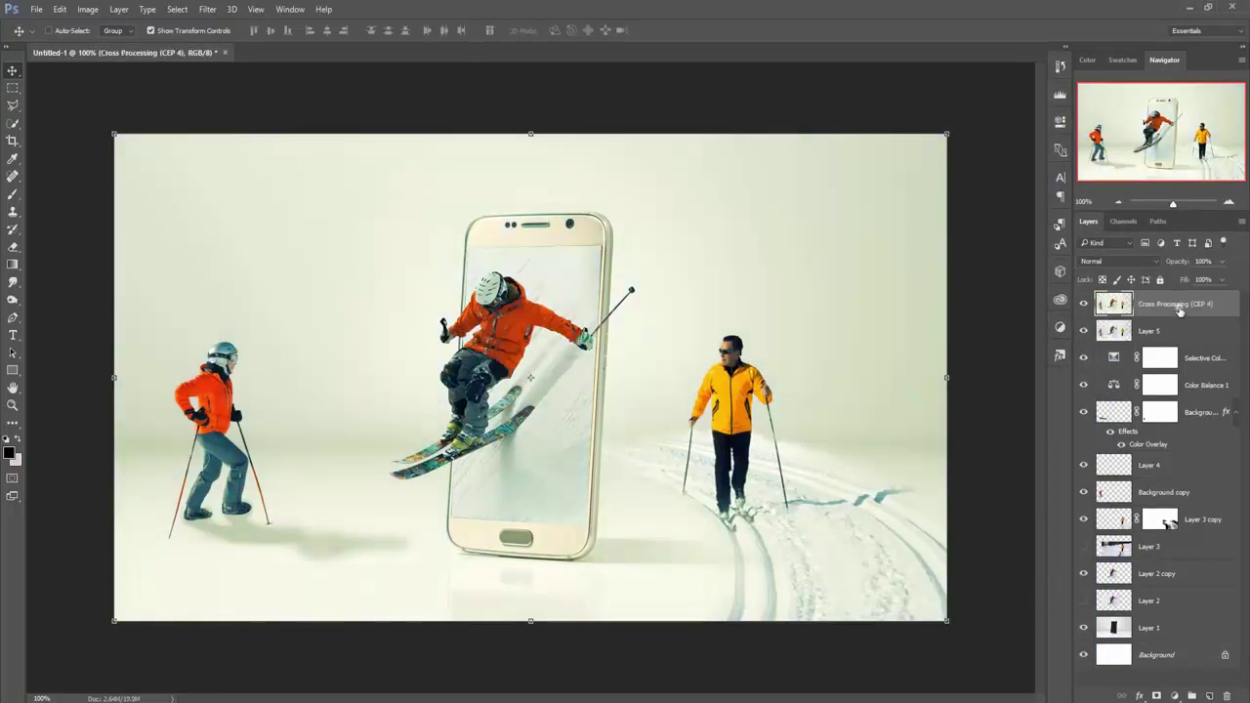
- Add a Vibrance adjustment above Cross Processing (CEP 4) with Vibrance about −28
left_click(1179, 308)
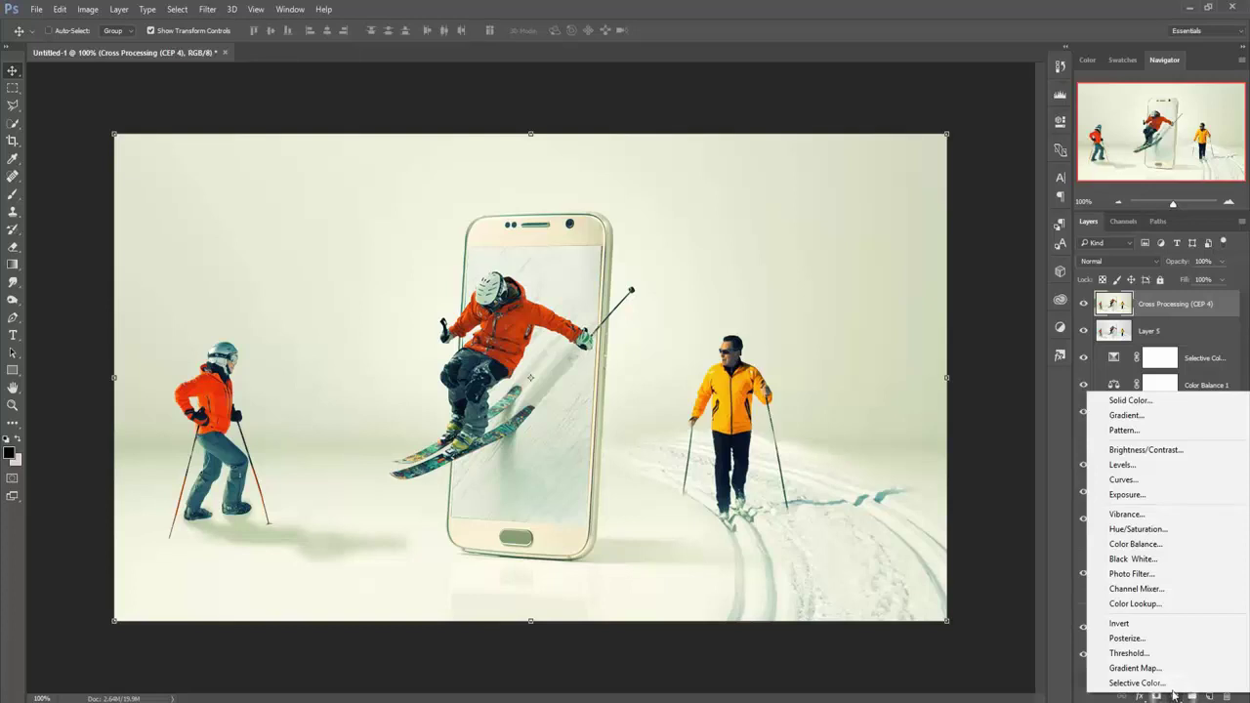
left_click(1133, 514)
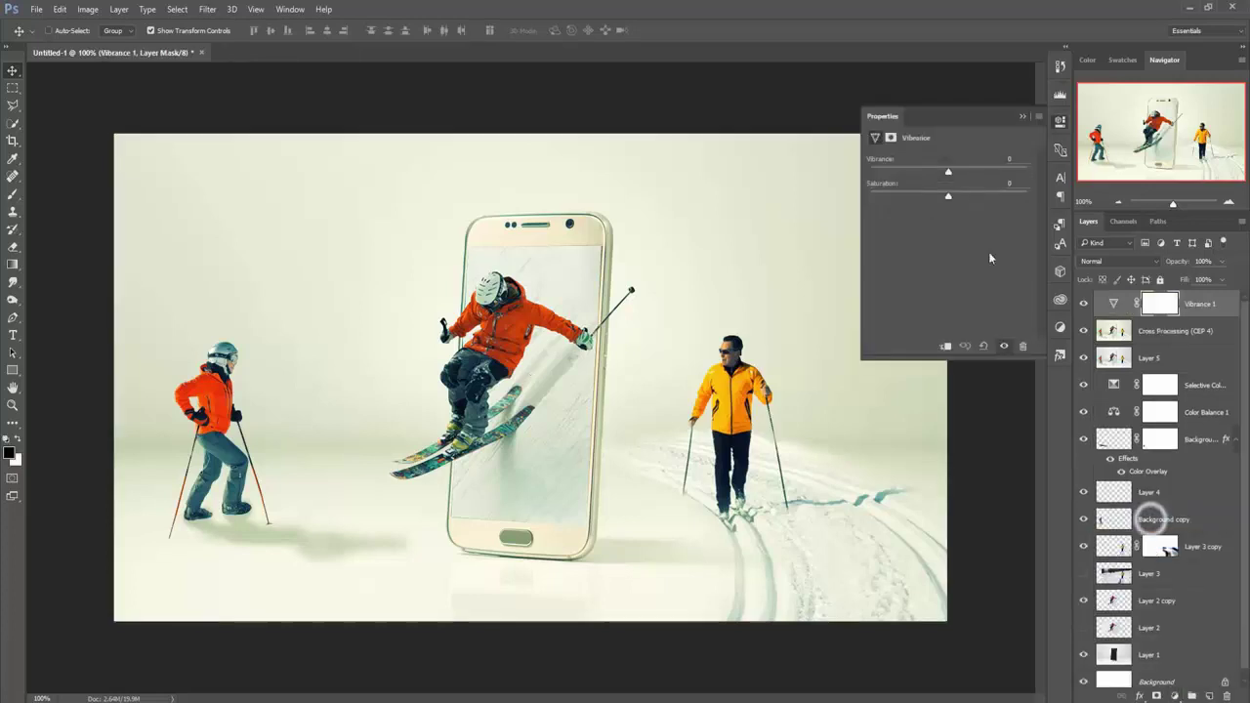
left_click_drag(947, 173, 909, 173)
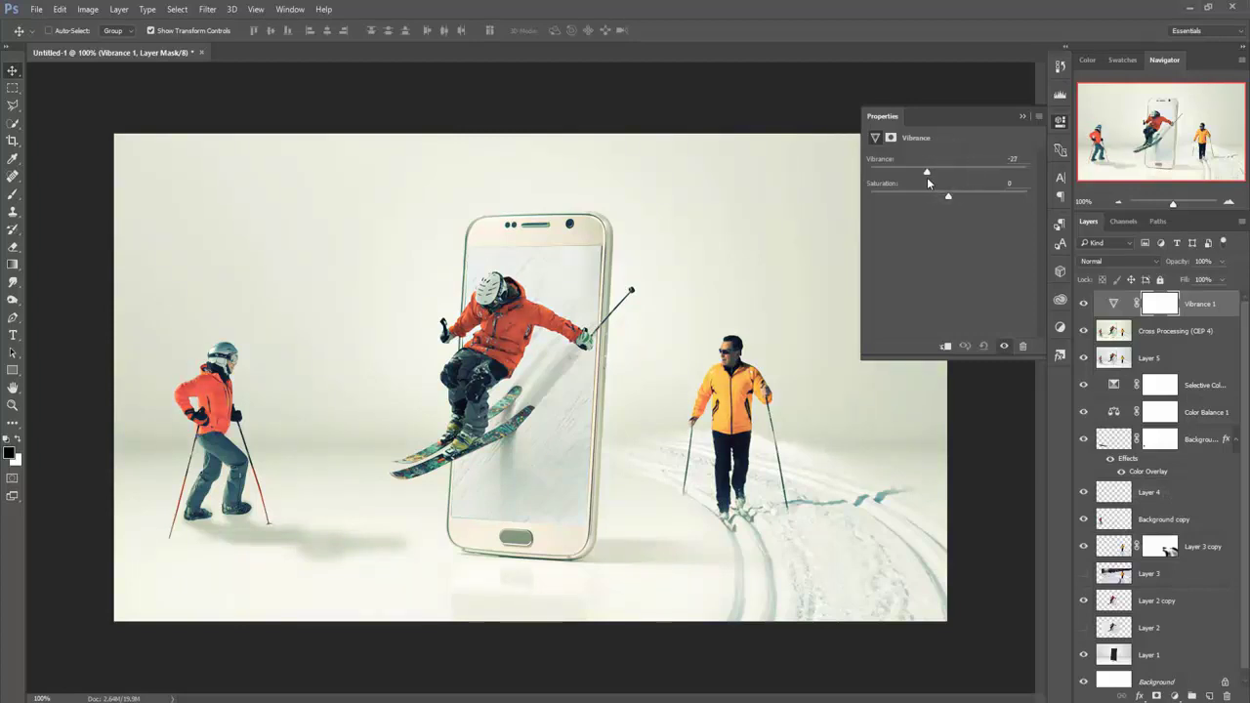
left_click_drag(927, 181, 926, 174)
left_click(1023, 115)
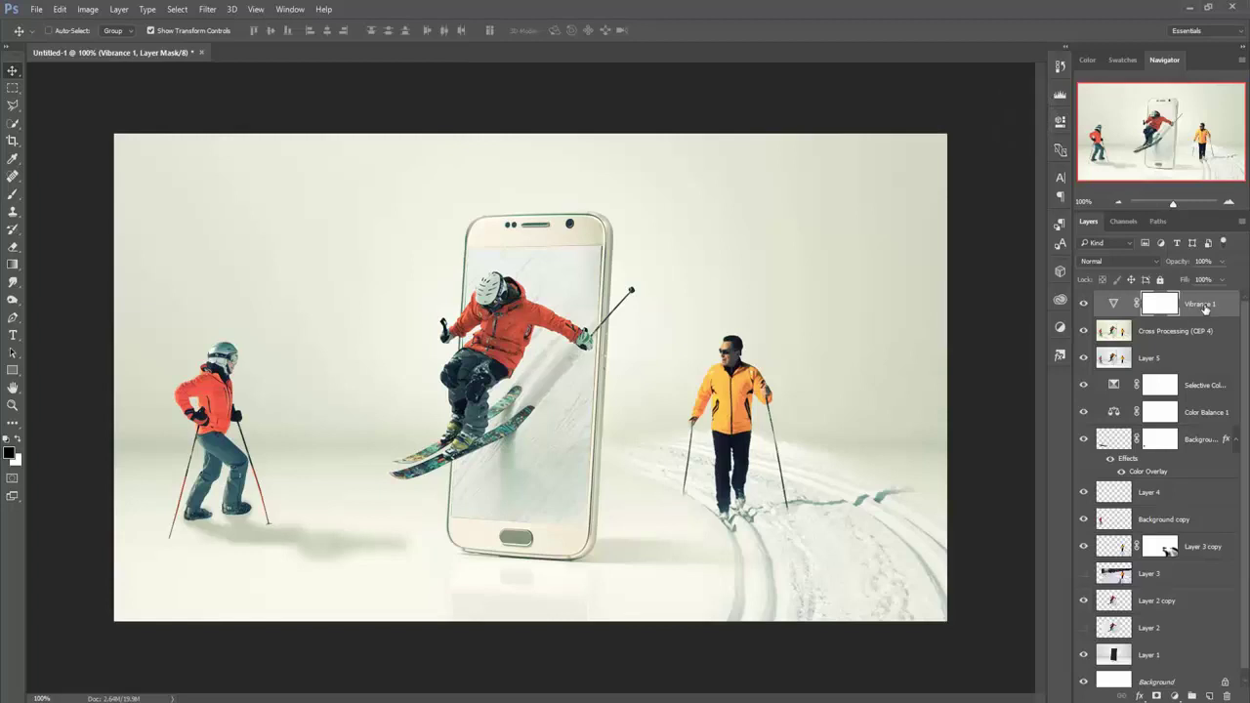
left_click(1205, 306)
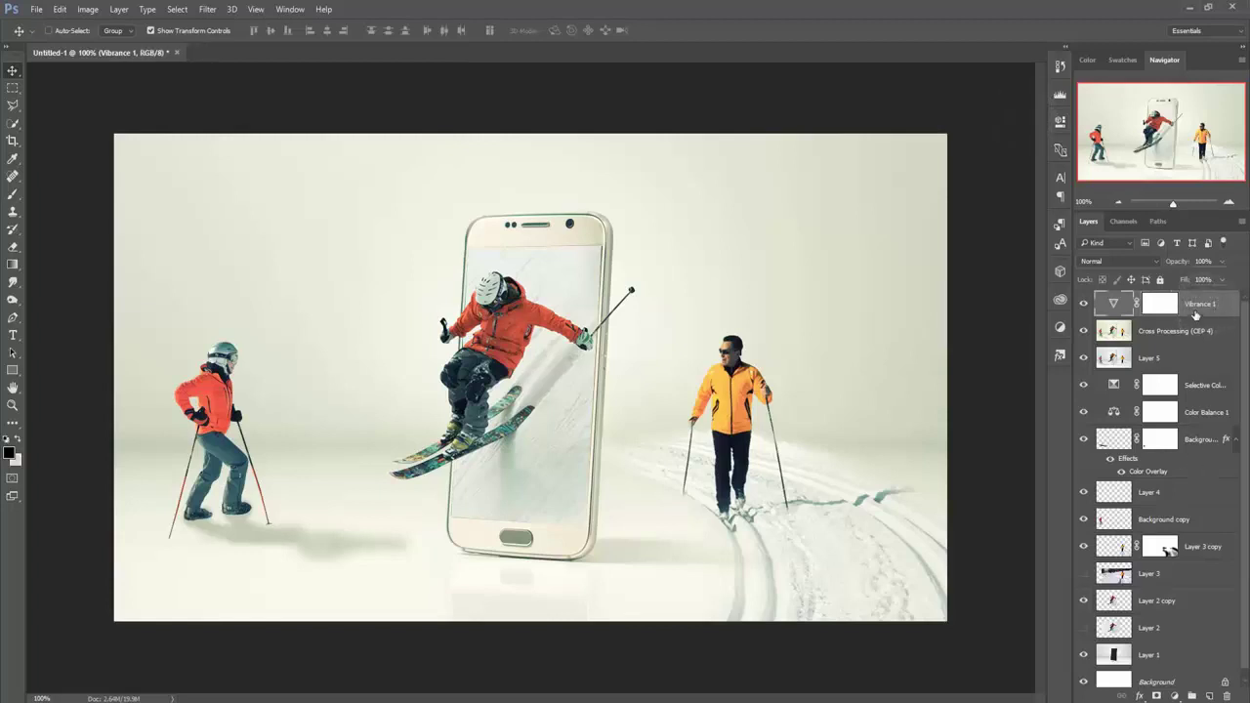
left_click(1194, 311)
- Stamp visible layers into Layer 6 and add a Camera Raw post-crop vignette darkening the corners
key("ctrl+shift+alt+e")
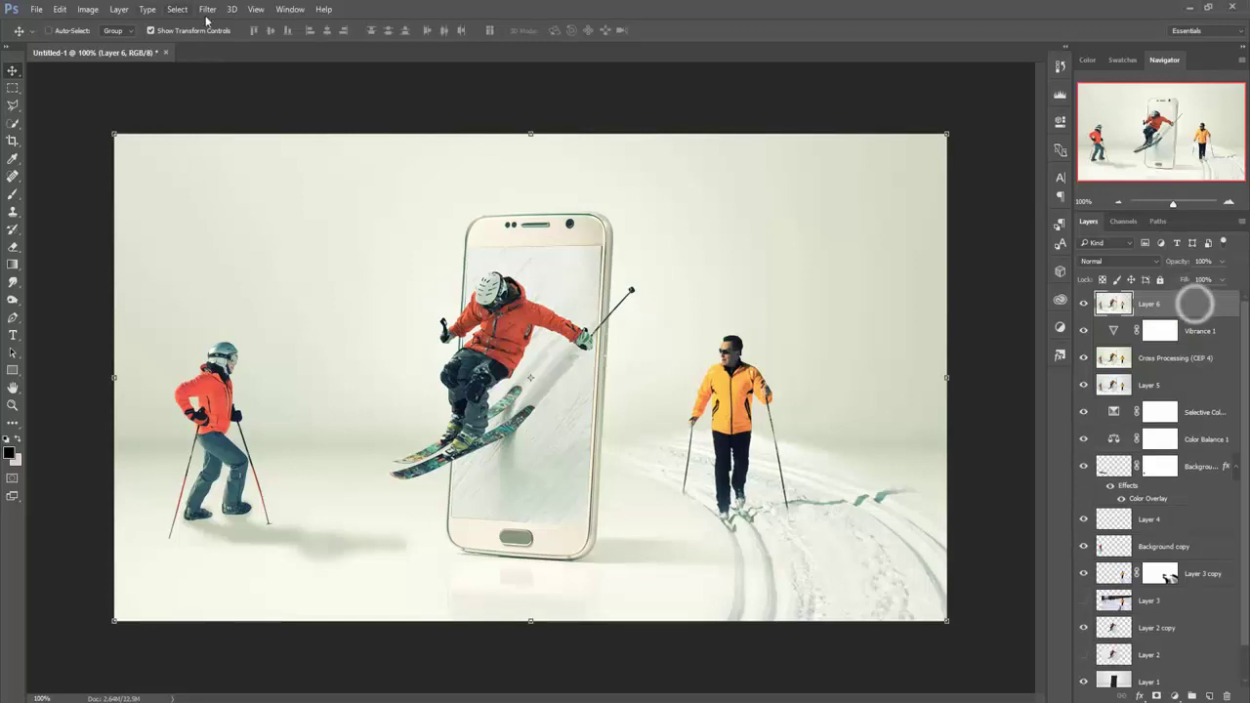
left_click(206, 10)
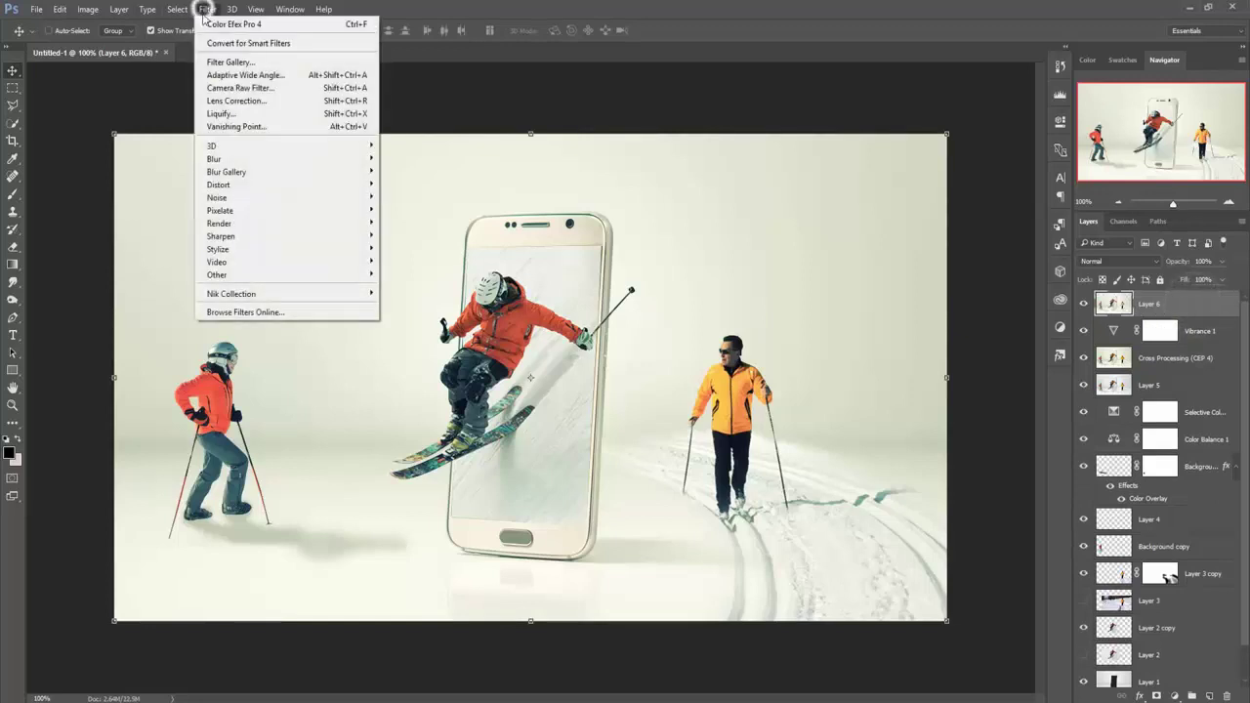
left_click(217, 87)
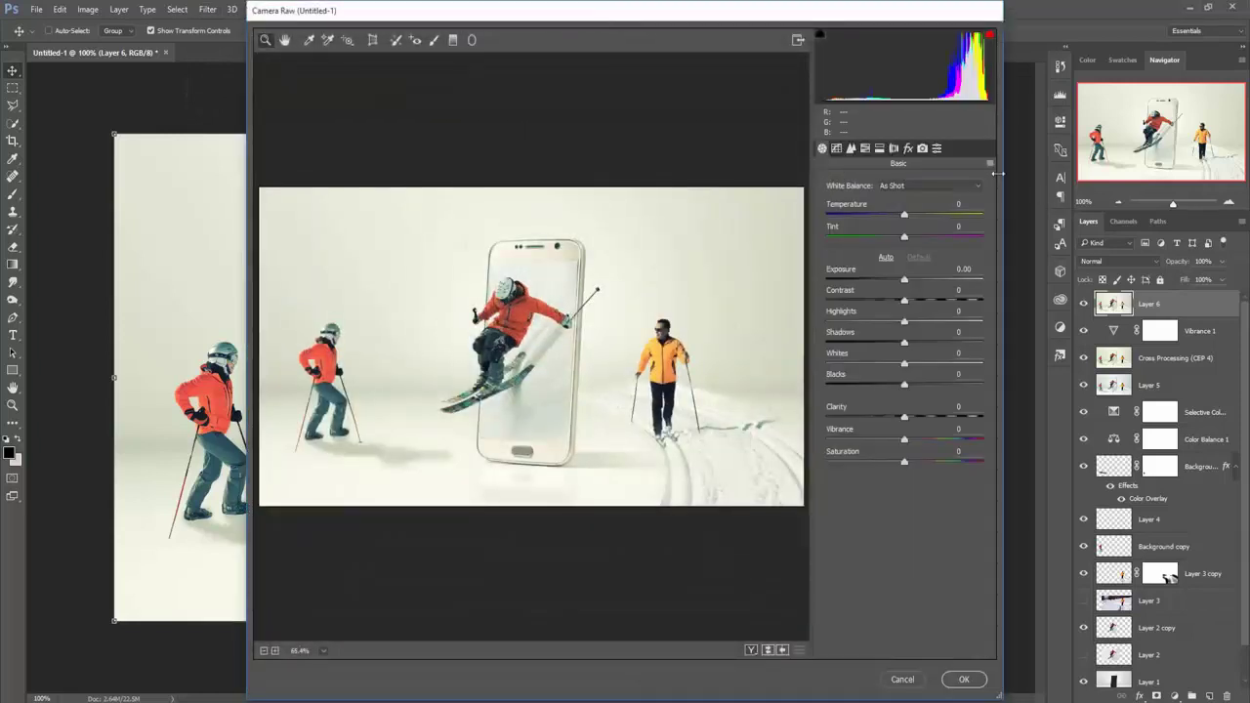
left_click(909, 148)
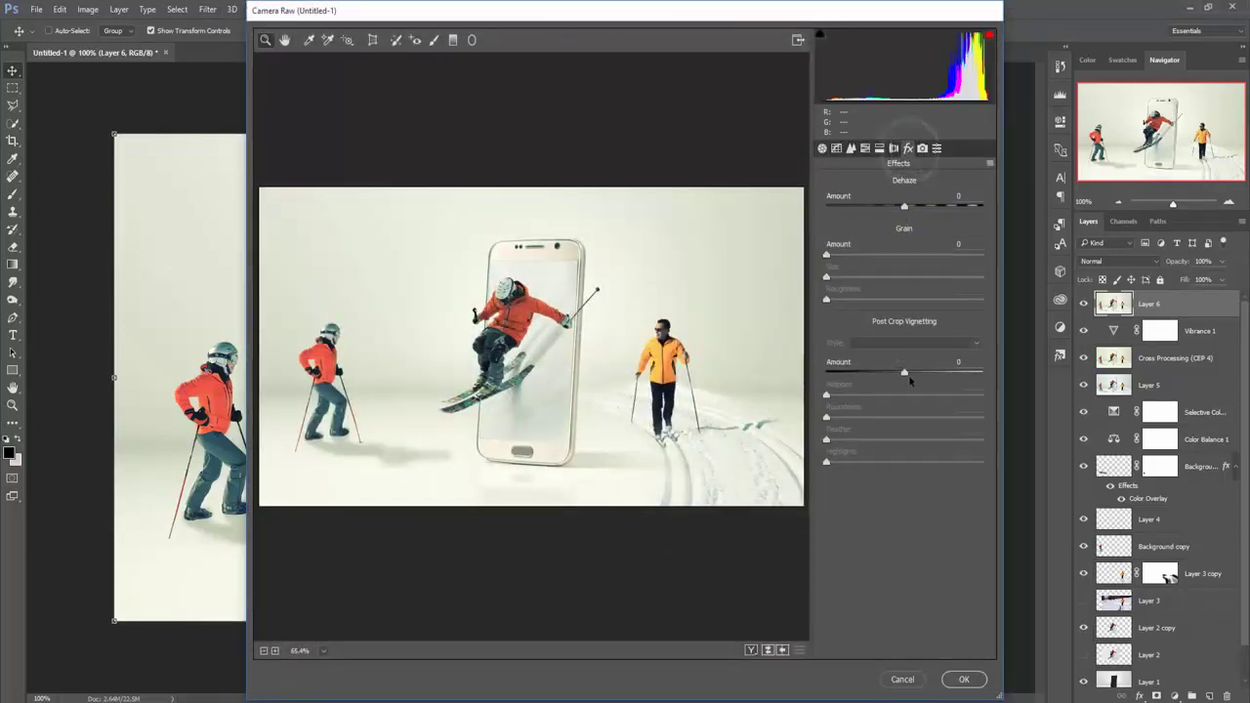
left_click_drag(905, 376, 879, 379)
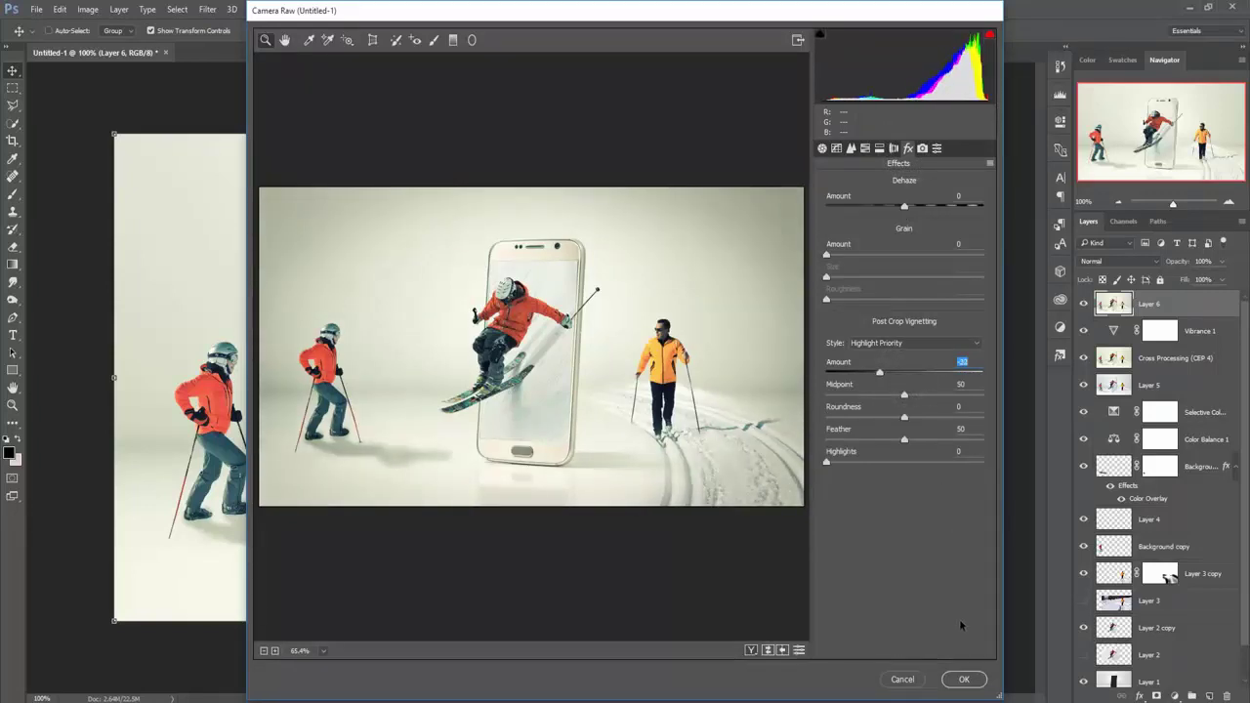
- Tint the highlights teal with split toning hue 185, saturation 8
left_click(879, 147)
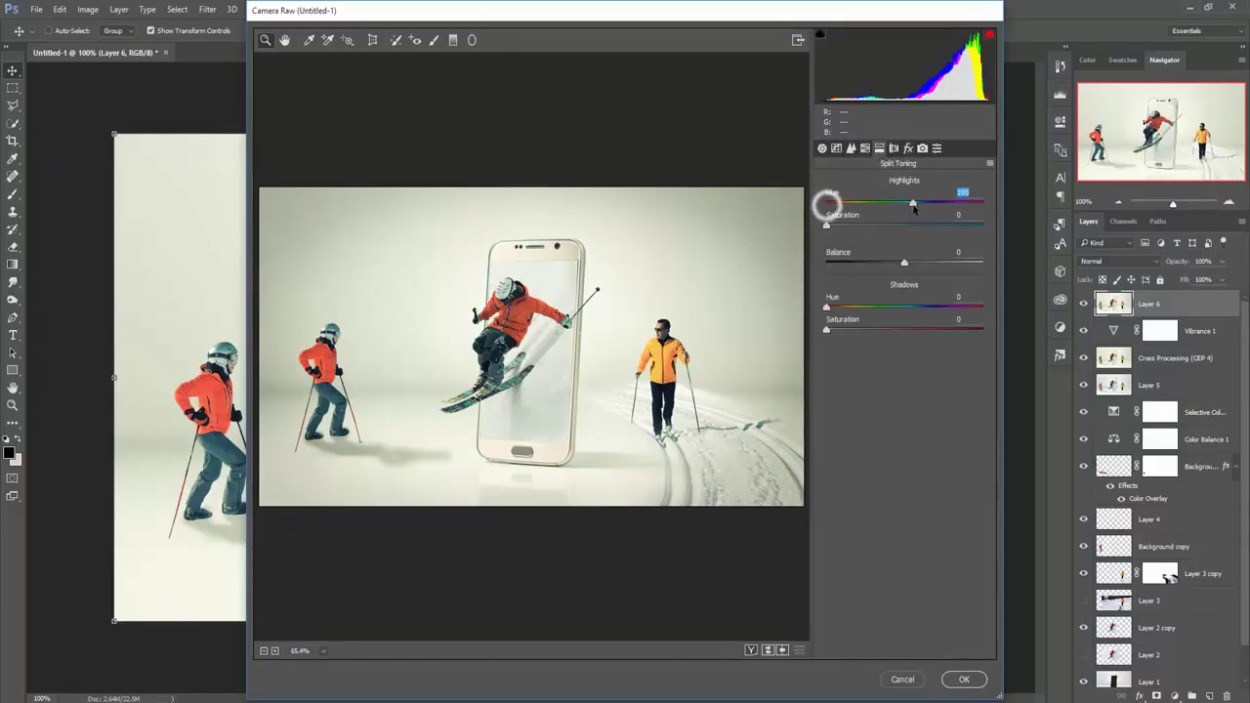
left_click_drag(828, 204, 906, 202)
left_click(826, 227)
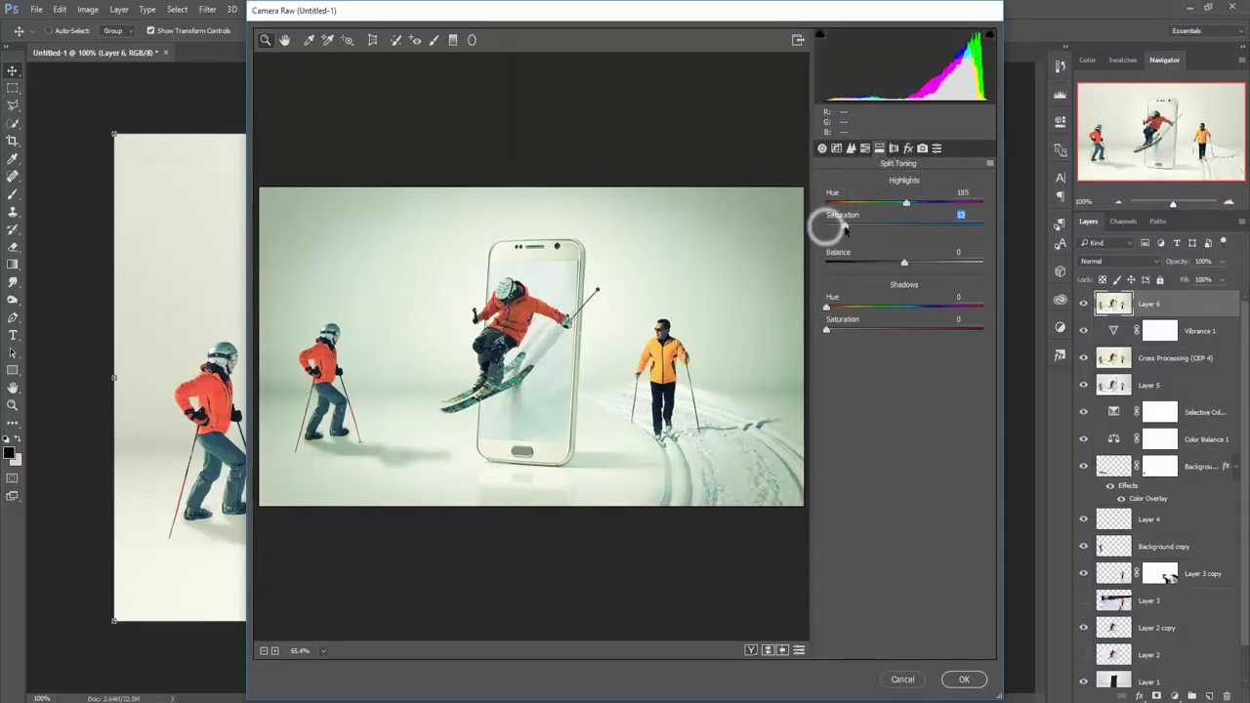
left_click_drag(844, 230, 833, 228)
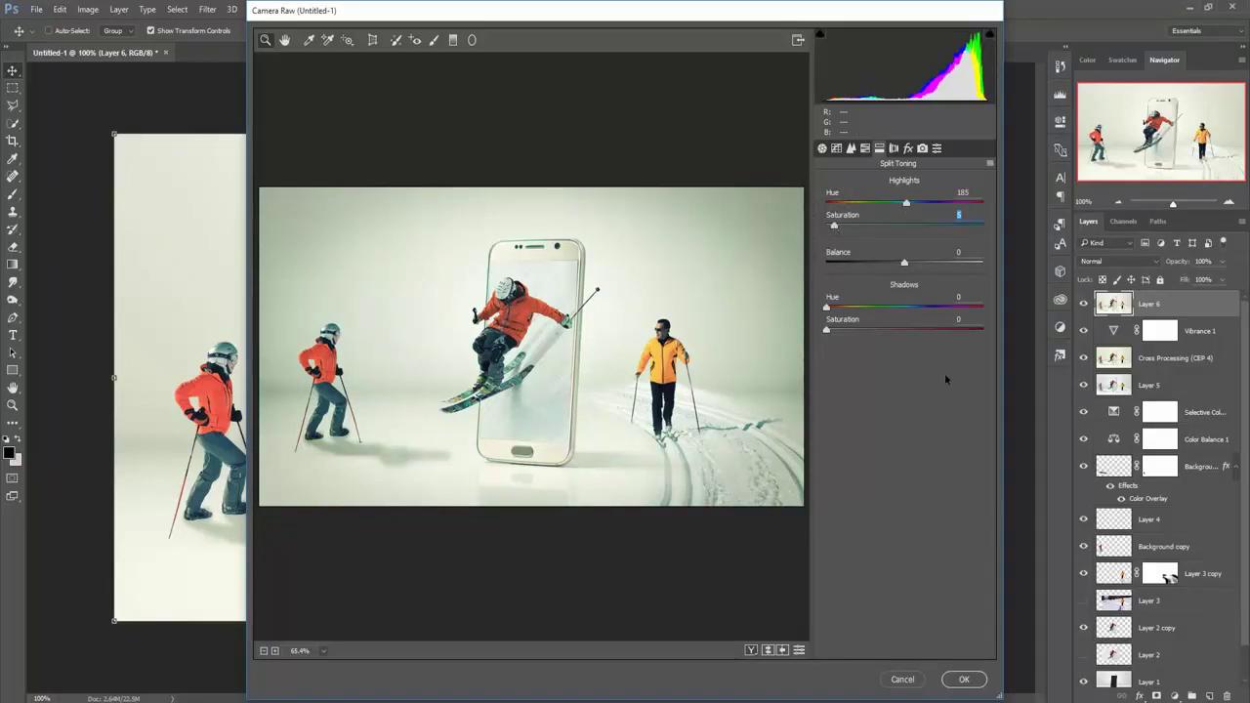
left_click(955, 681)
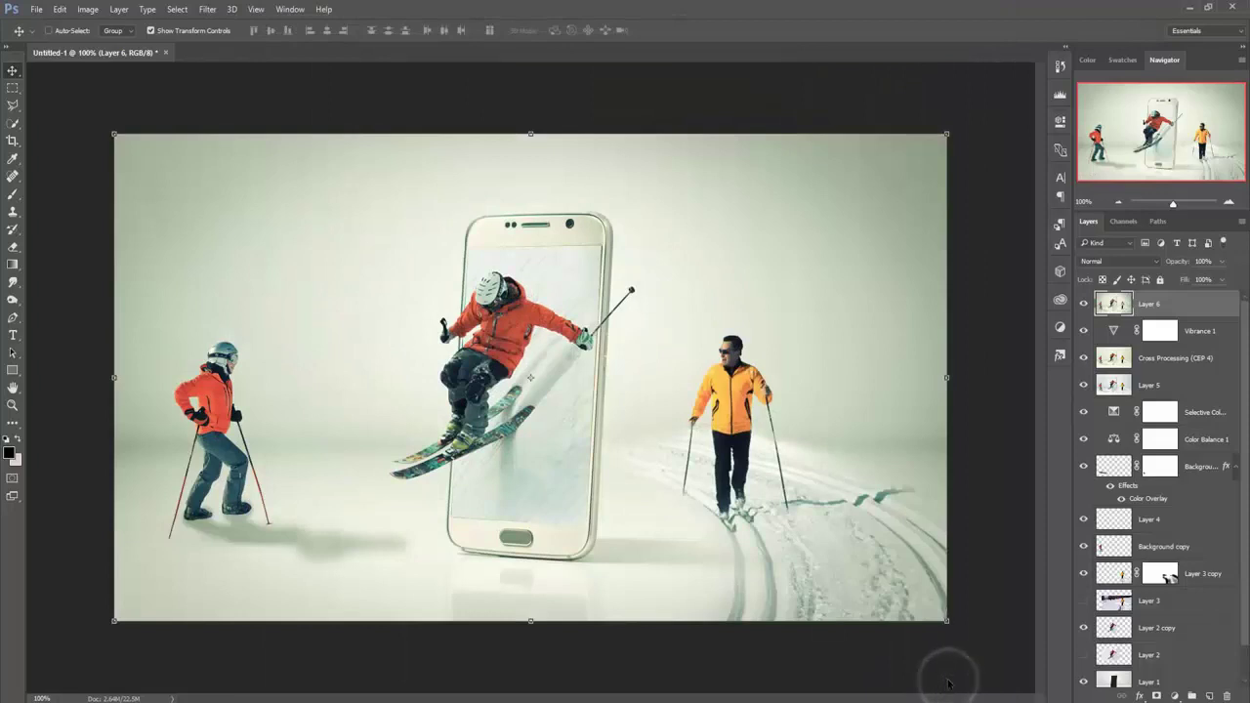